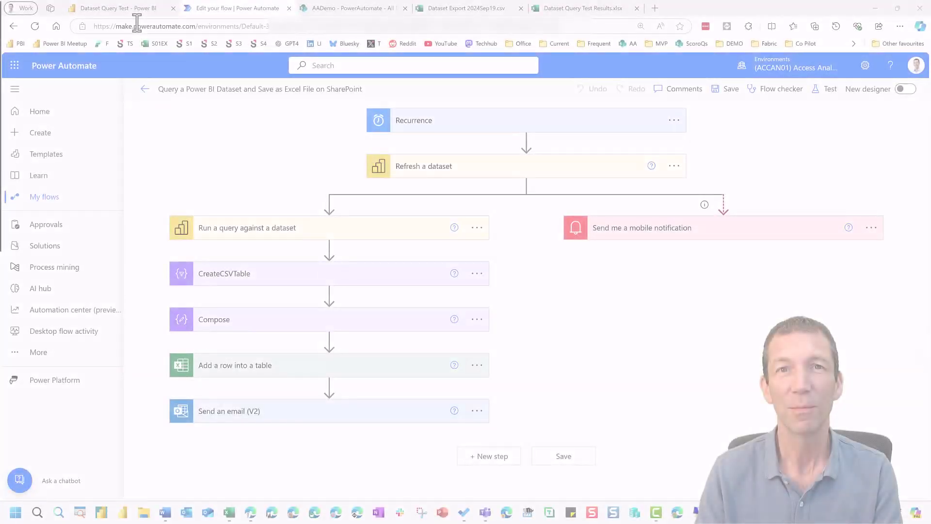
Step: Check the Power BI report's last refresh (19/09/2024 11:15:48 AM), then view the Dataset Export 2024Sep19 workbook
left_click(112, 10)
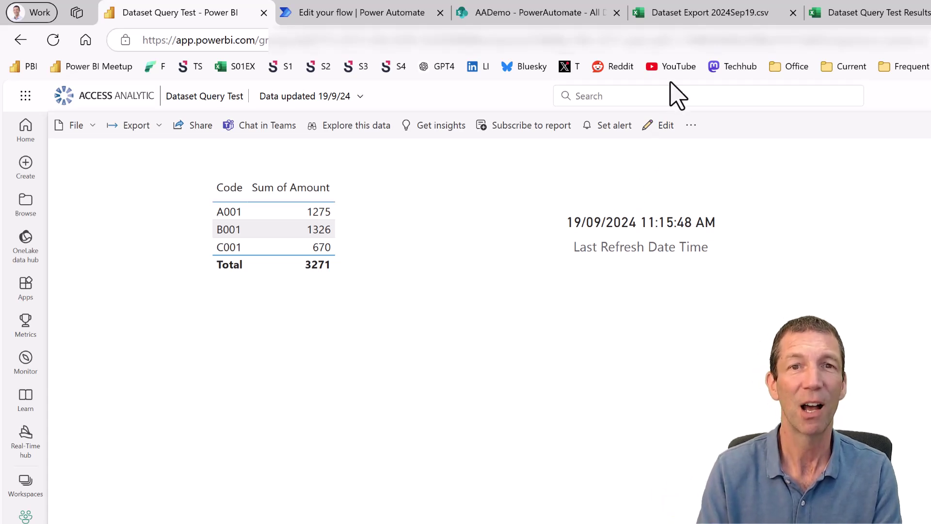
left_click(710, 11)
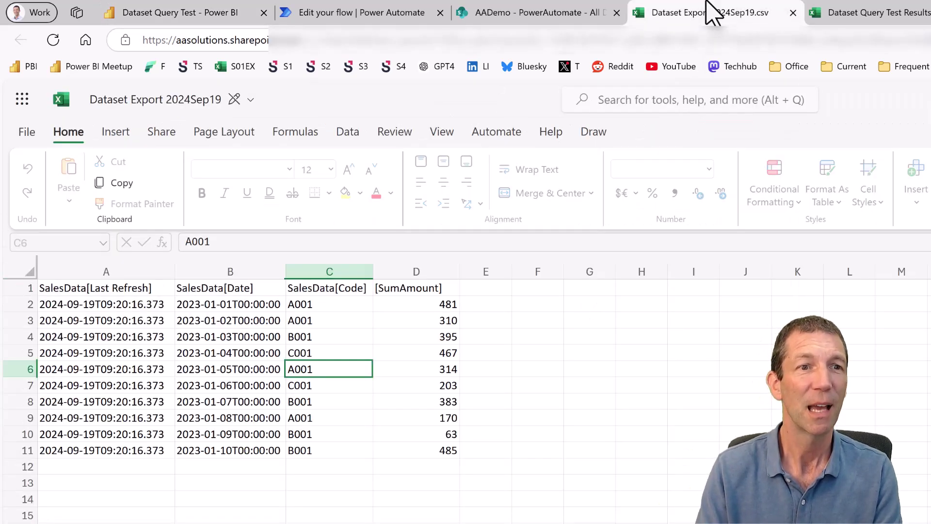
left_click(891, 23)
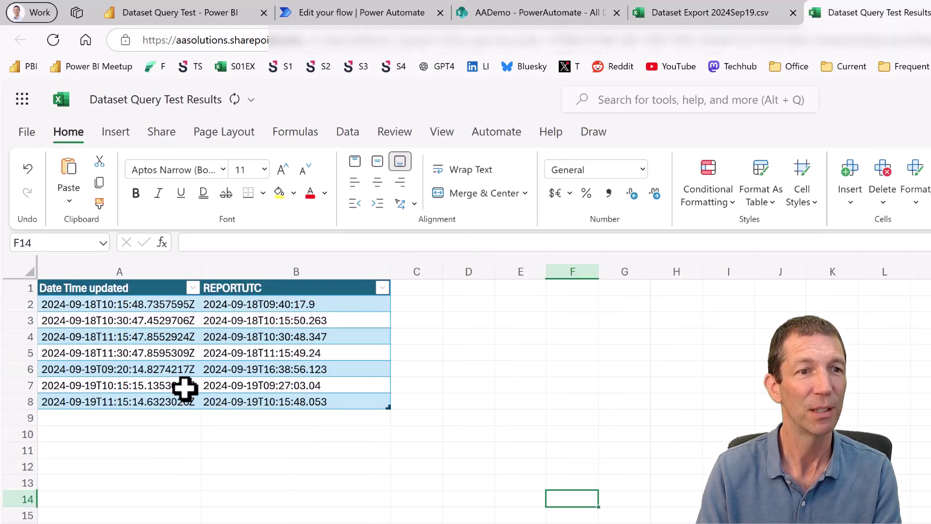
left_click(150, 406)
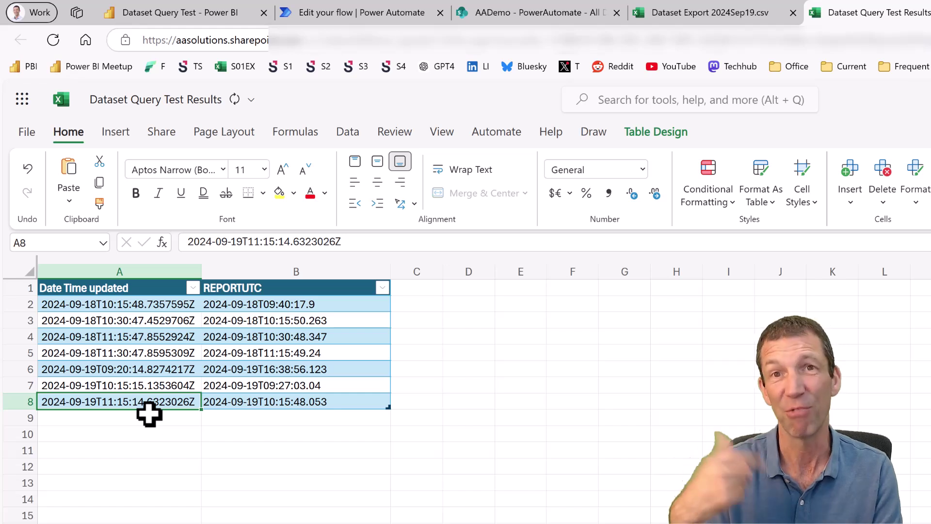
left_click(319, 405)
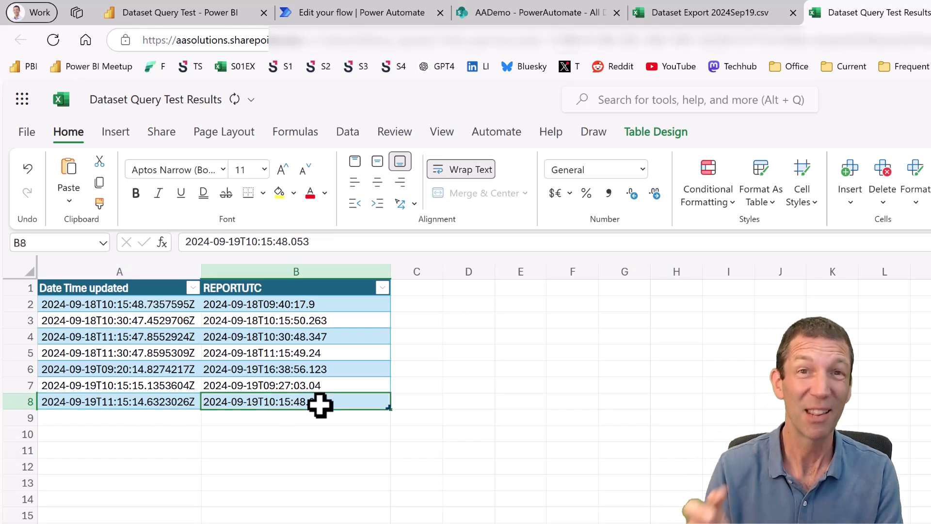
left_click(737, 15)
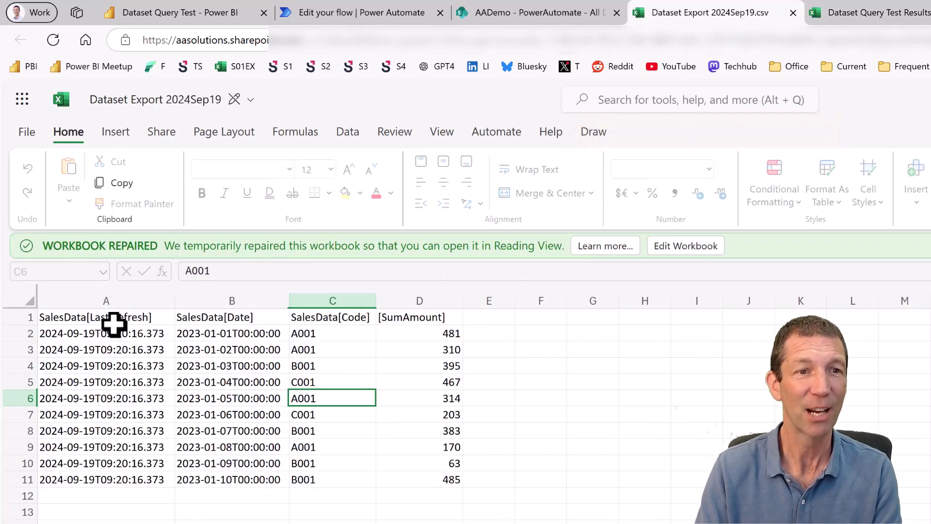
left_click_drag(114, 323, 388, 492)
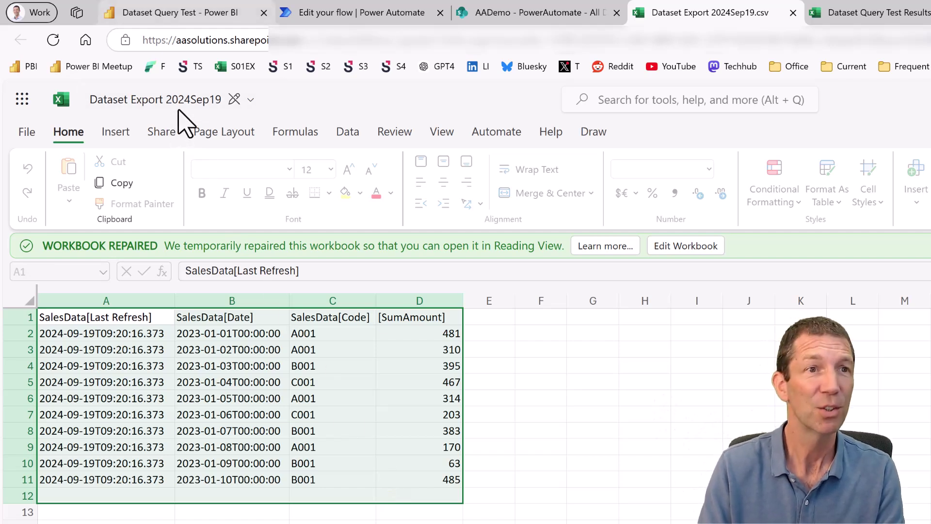
Step: Leave the flow editor for the My flows list and bring up the New flow options
left_click(326, 14)
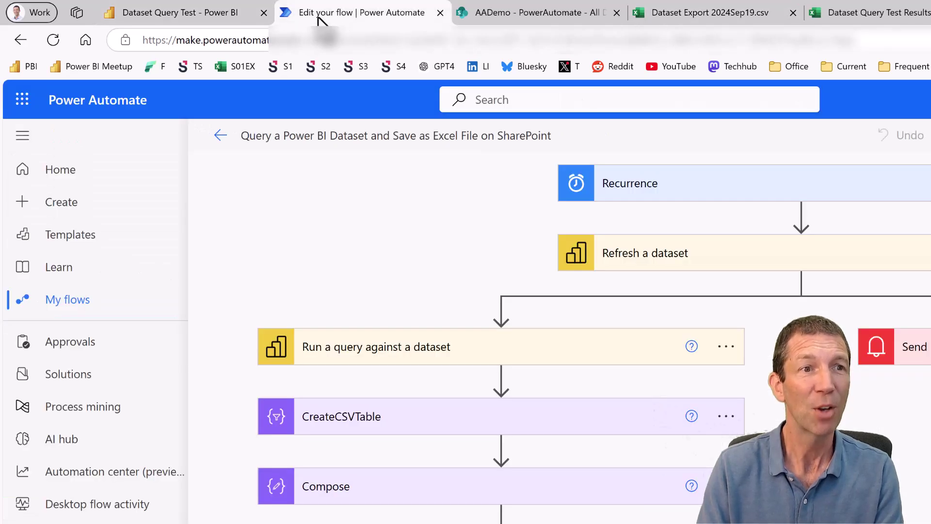
left_click(20, 108)
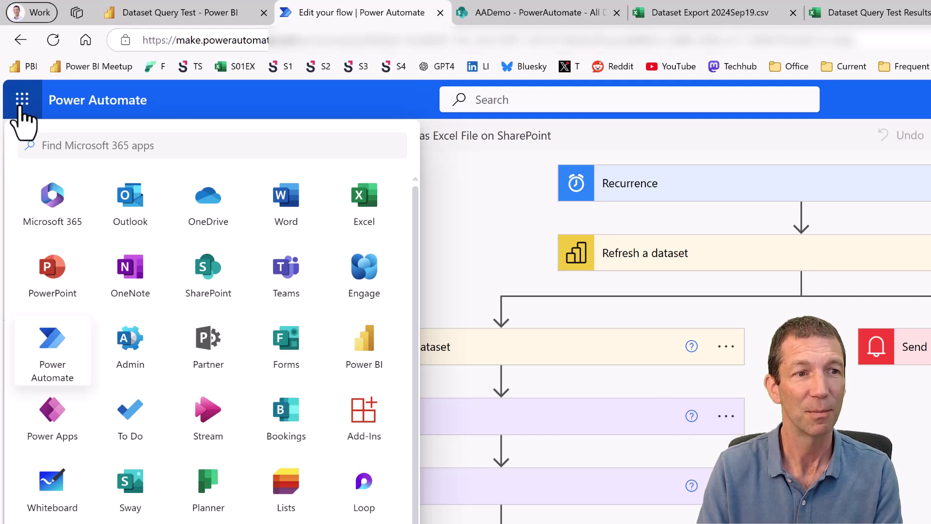
left_click(245, 106)
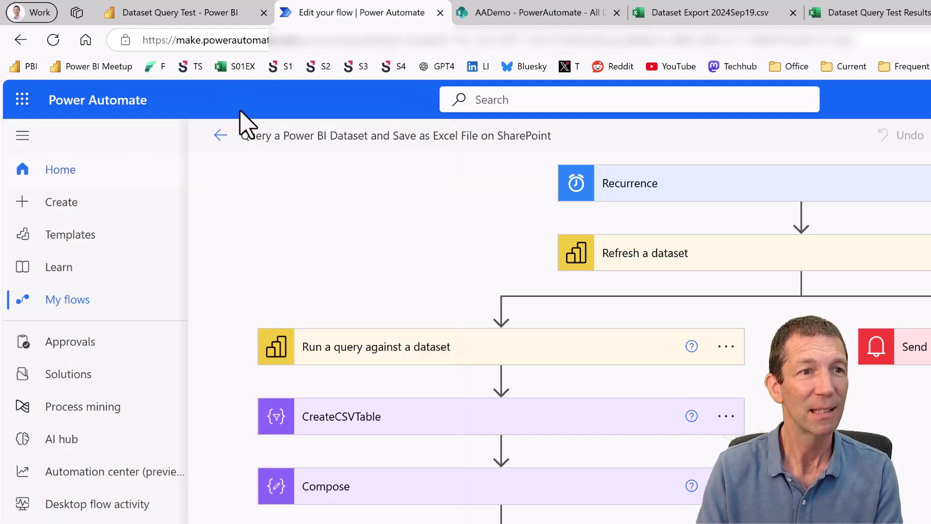
left_click(70, 303)
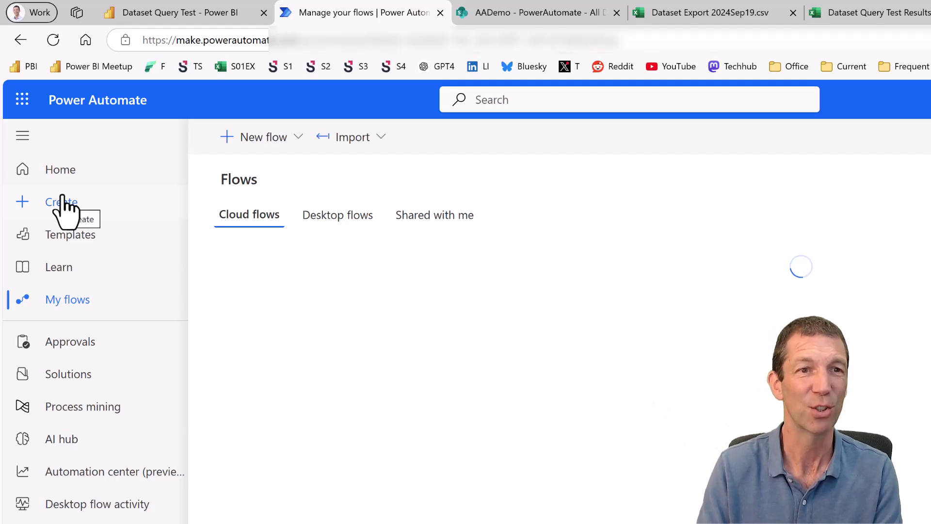
left_click(293, 138)
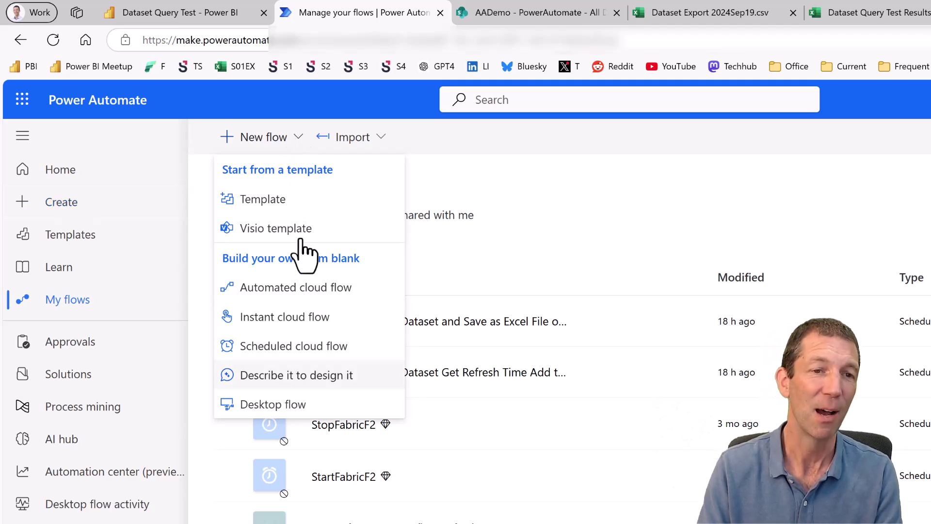
Step: Start a blank scheduled cloud flow named 'Flow Demo'
left_click(309, 347)
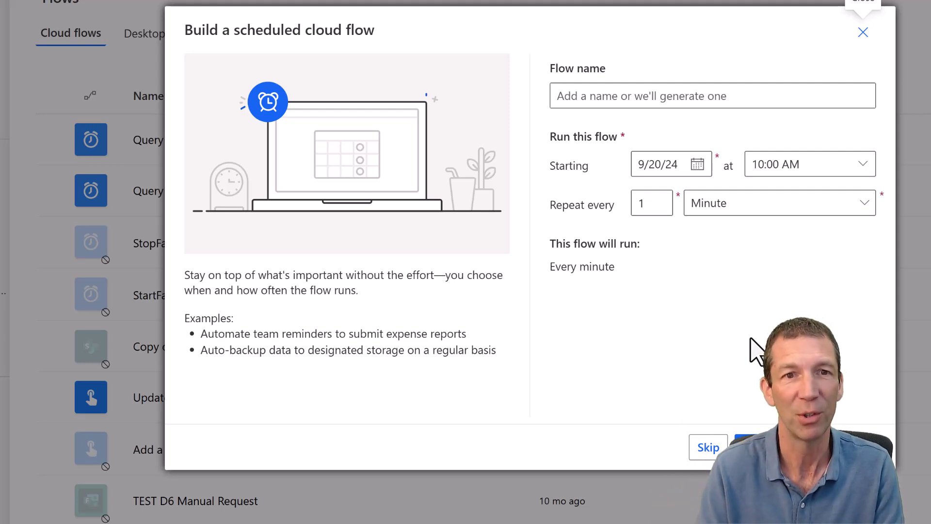
left_click(618, 95)
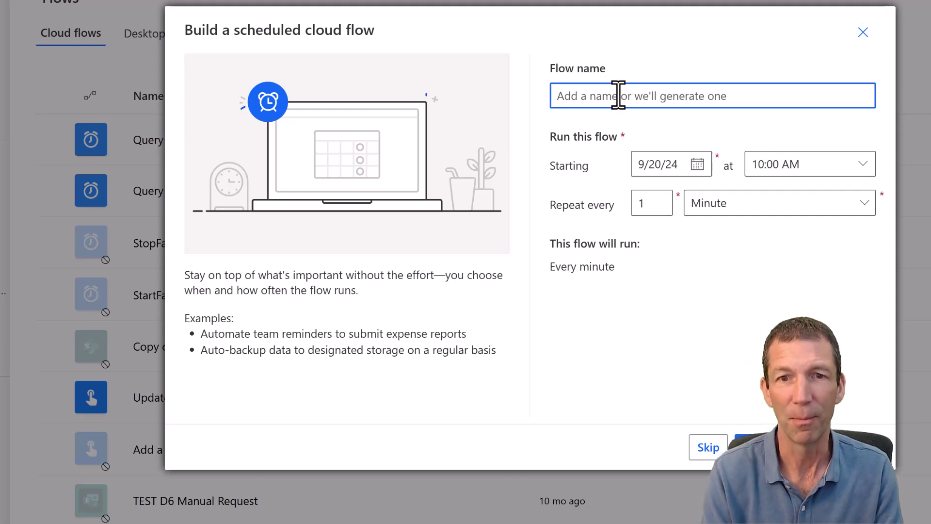
type("Flow Fwem")
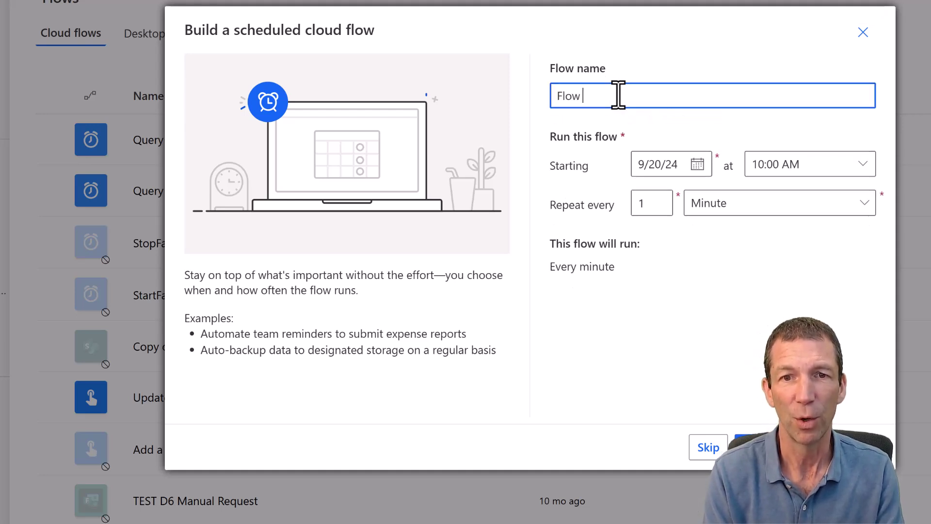
key("BackSpace")
key("BackSpace")
key("BackSpace")
key("BackSpace")
type("Demo")
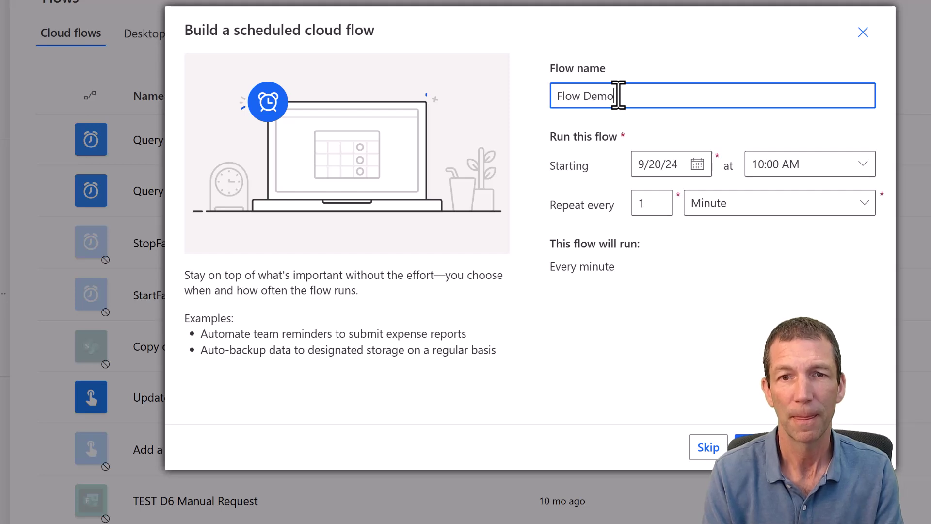
Step: Set the flow to repeat every 1 Day and create it
left_click(726, 212)
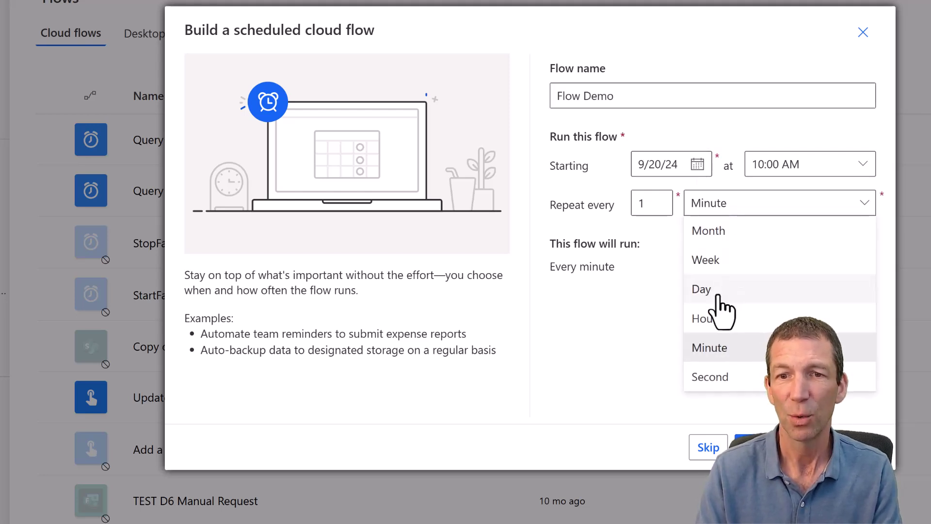
left_click(718, 296)
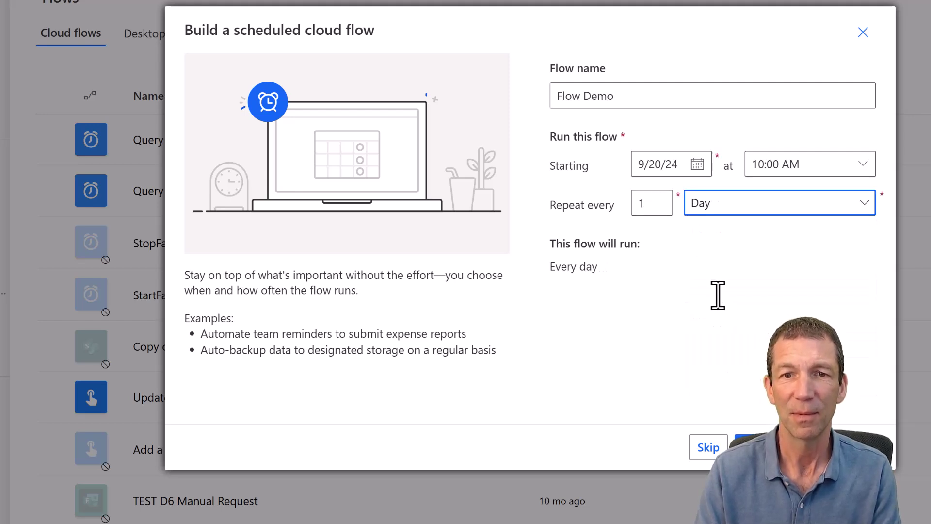
left_click(734, 206)
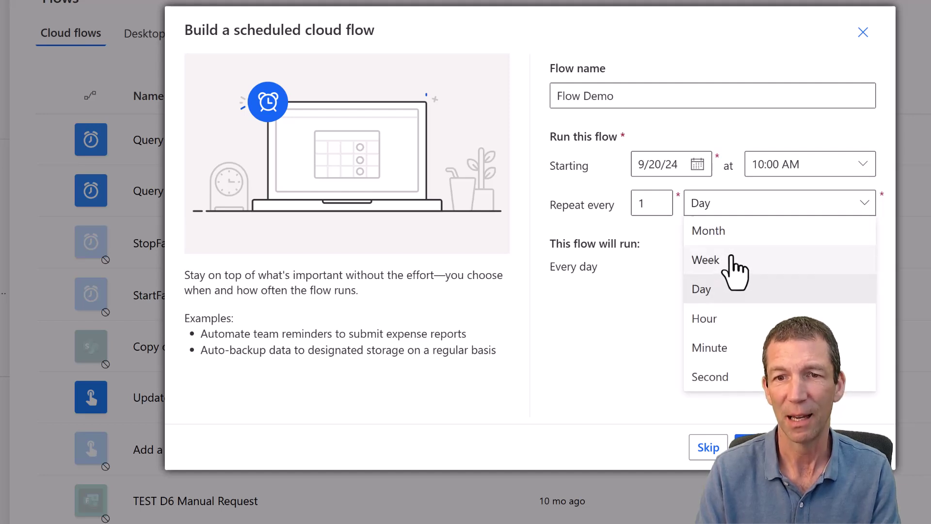
left_click(724, 264)
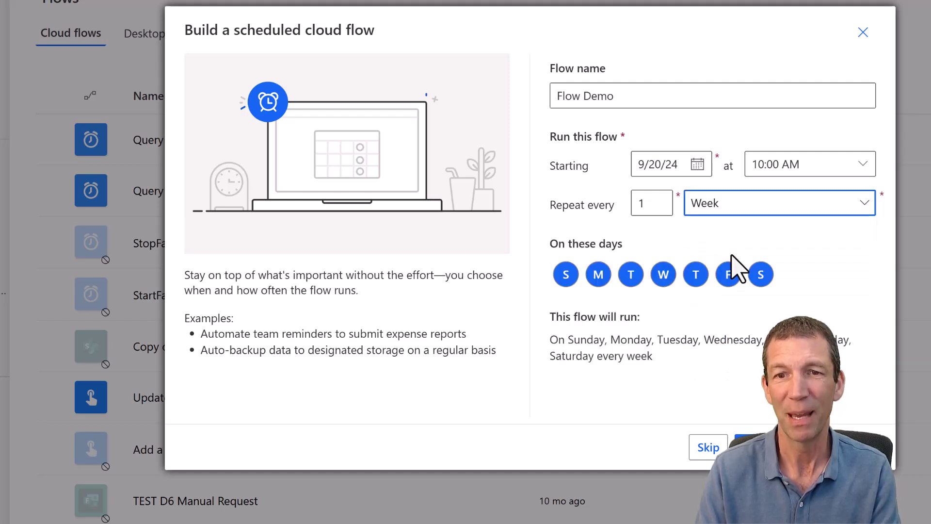
left_click(717, 214)
left_click(722, 291)
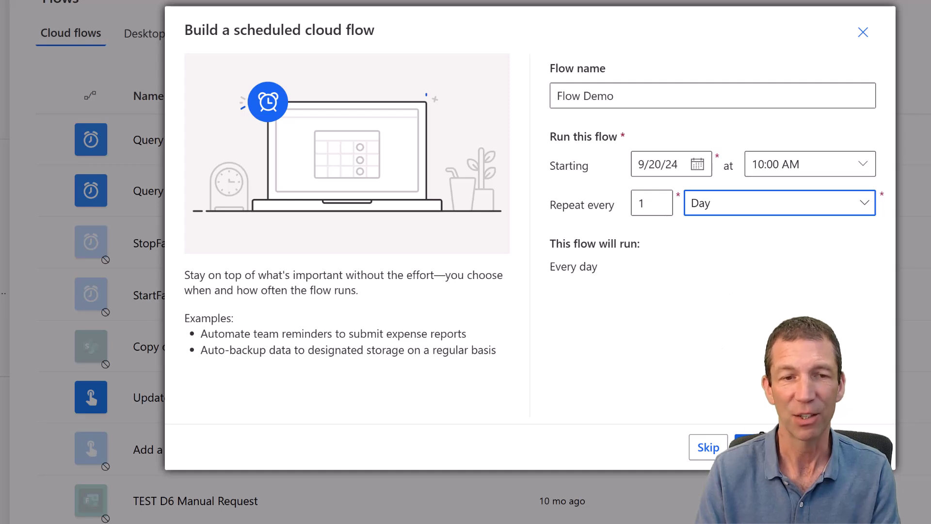
left_click(749, 447)
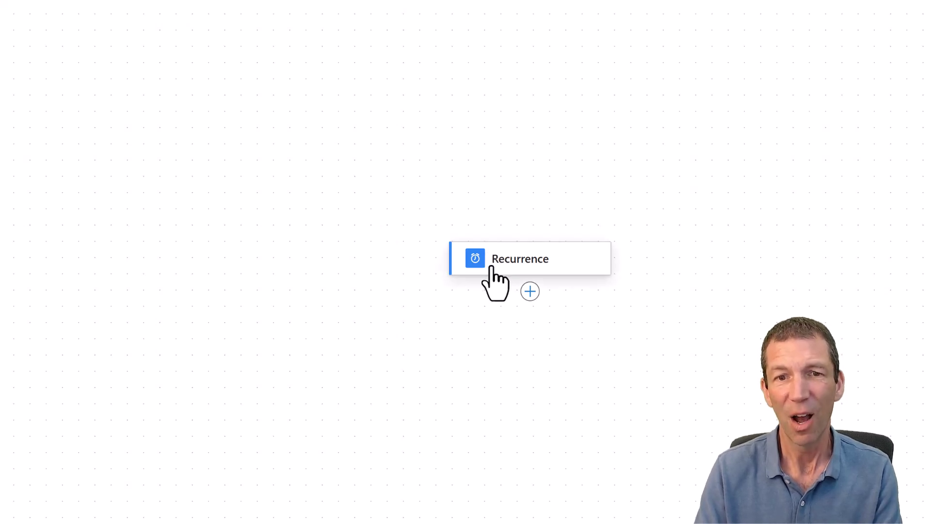
Step: Set the Recurrence trigger's At These Hours to 9, 13 and 17
left_click(492, 266)
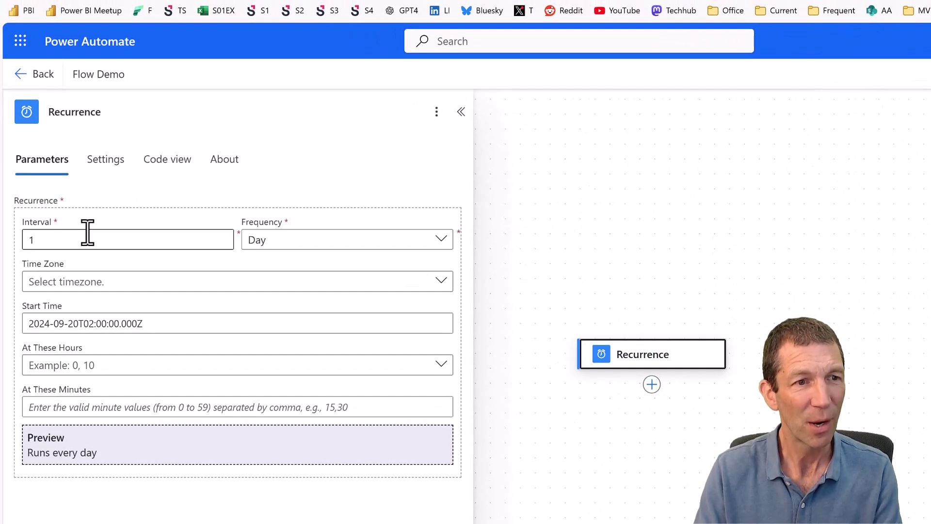
left_click(115, 371)
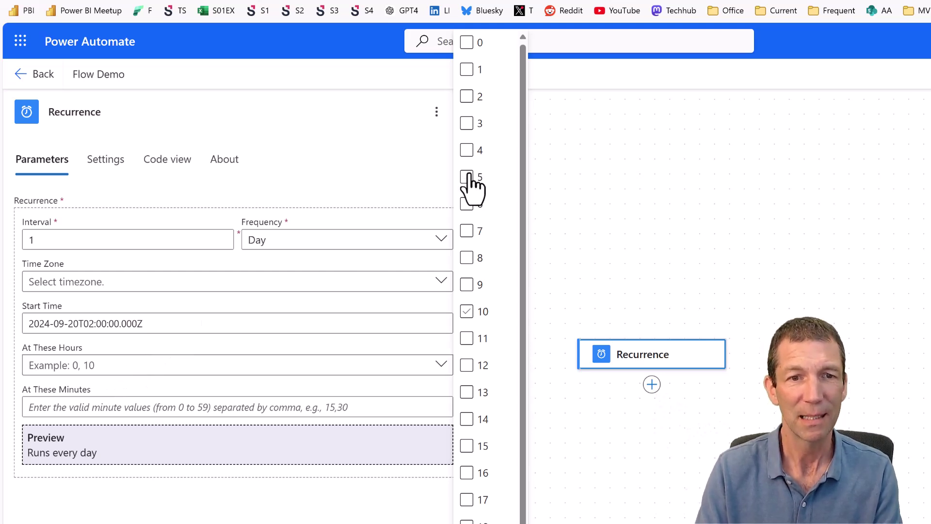
left_click(467, 291)
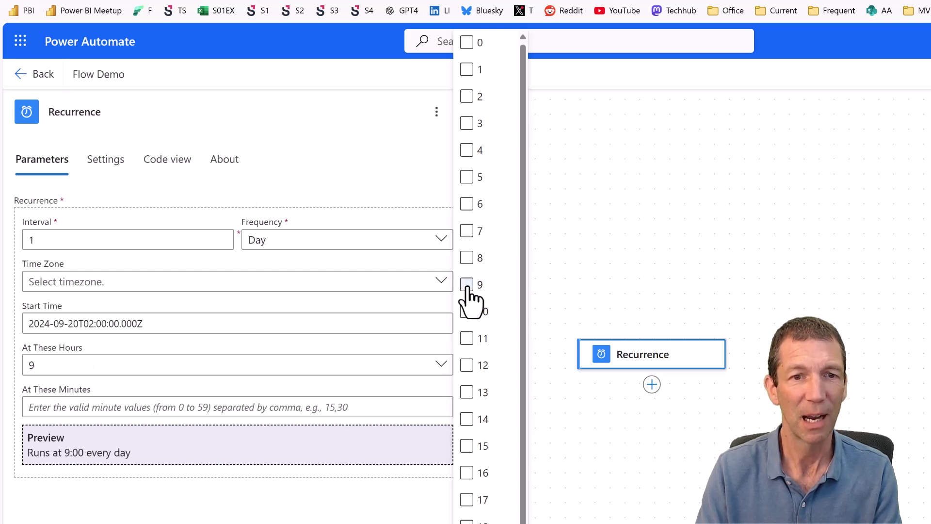
left_click(468, 392)
left_click(467, 501)
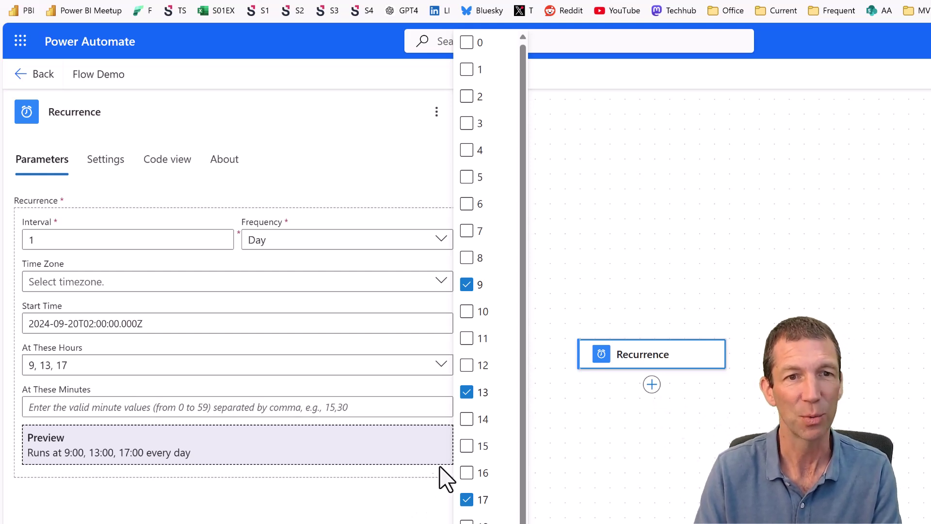
Step: Add a Power BI 'Refresh a dataset' action after the Recurrence trigger
left_click(613, 294)
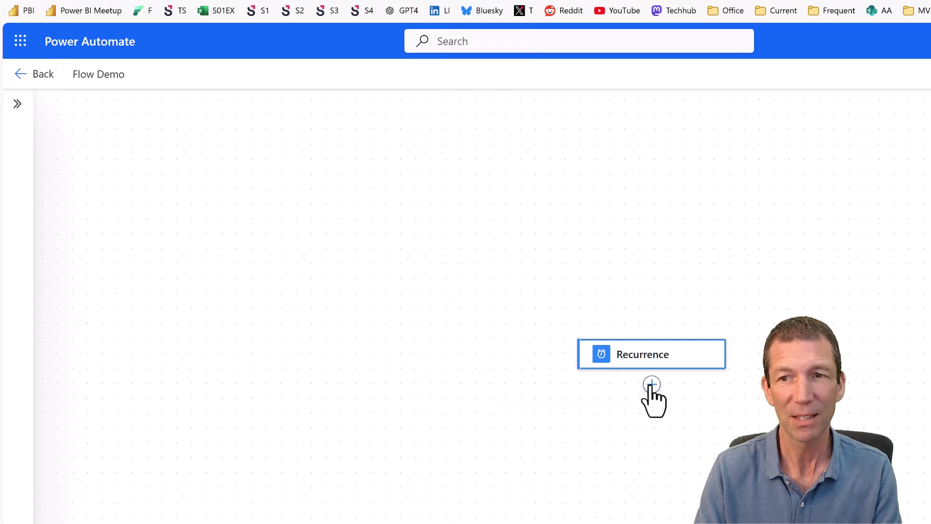
left_click(651, 384)
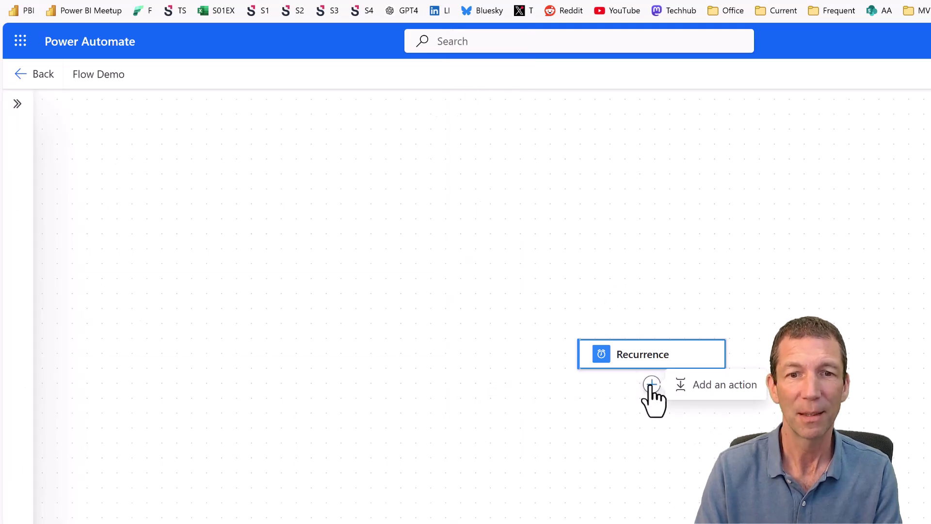
left_click(677, 384)
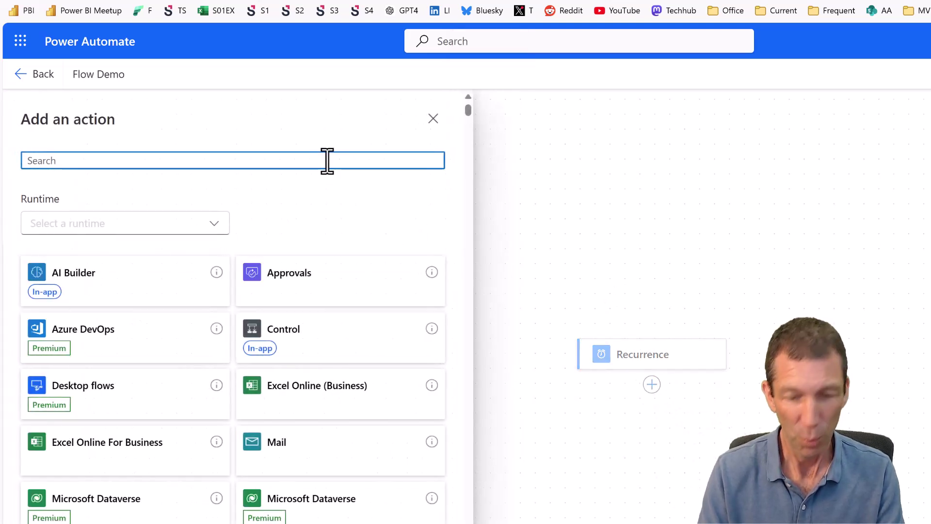
type("power bi")
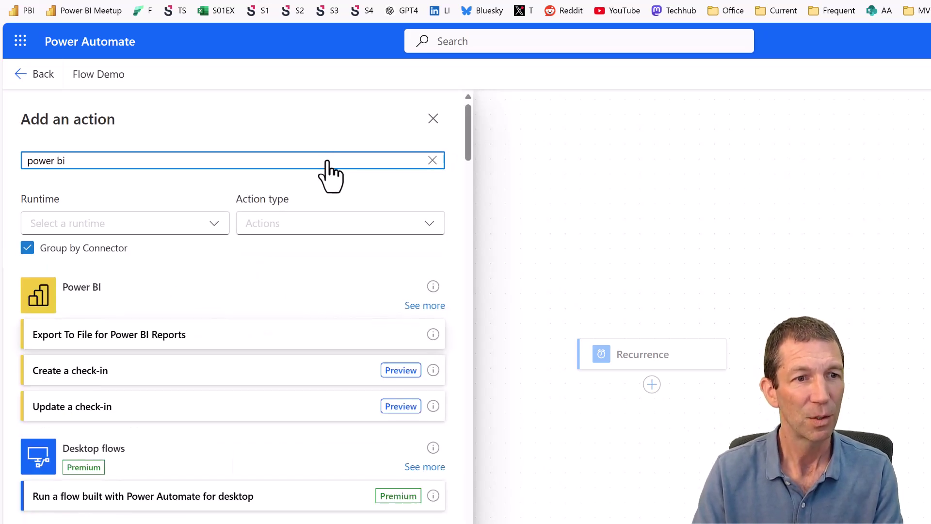
left_click(427, 306)
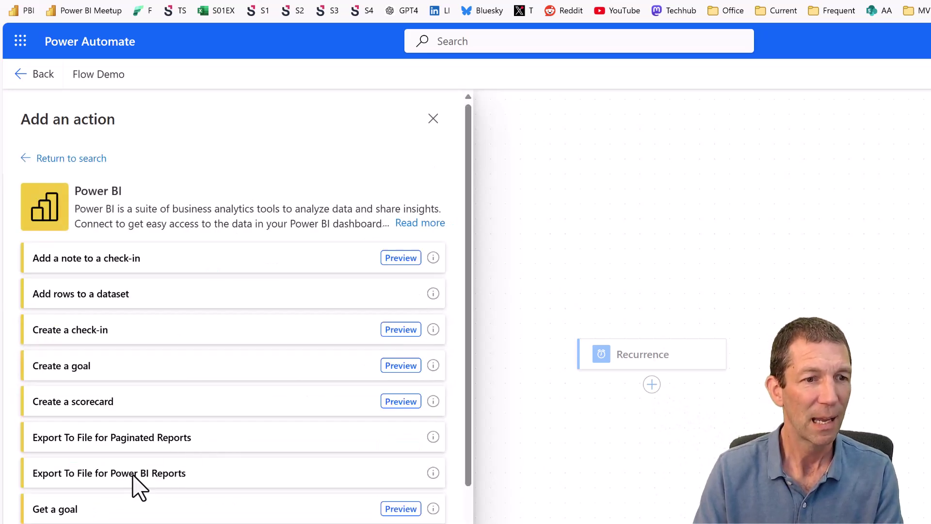
scroll(131, 477, "down", 4)
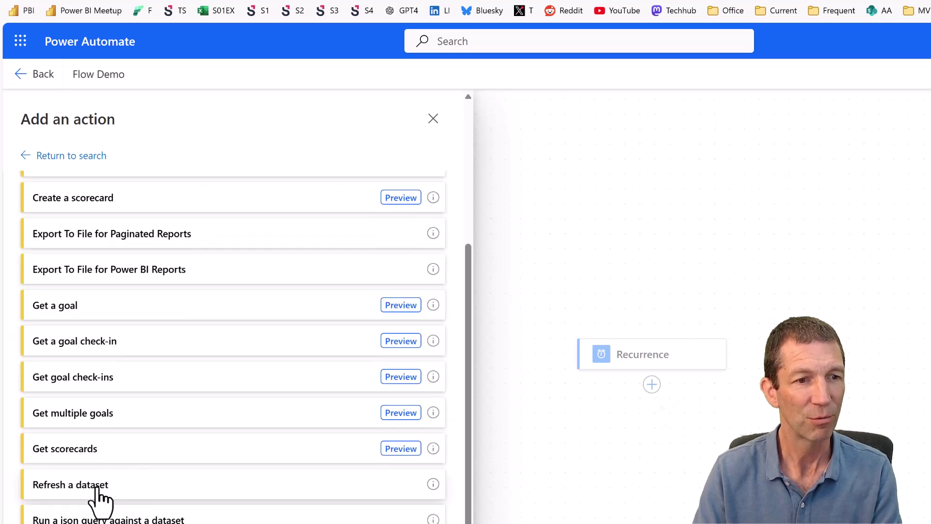
left_click(97, 487)
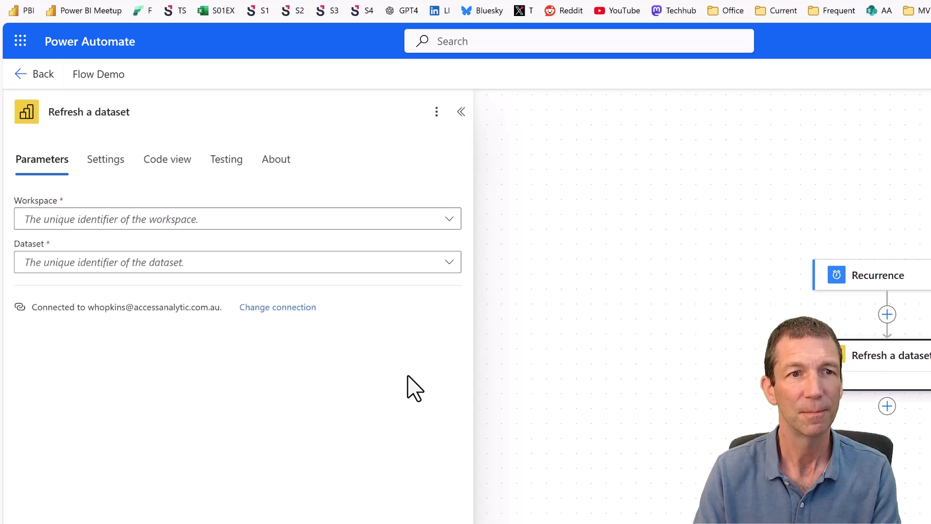
Step: Point Refresh a dataset at Dataset Query Test in 00 Wyns Demo Workspace
left_click(332, 224)
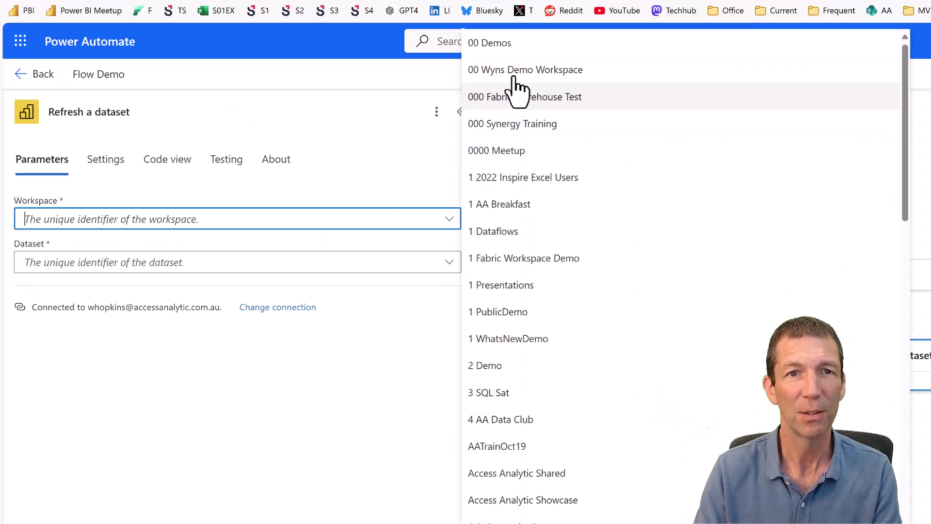
left_click(514, 73)
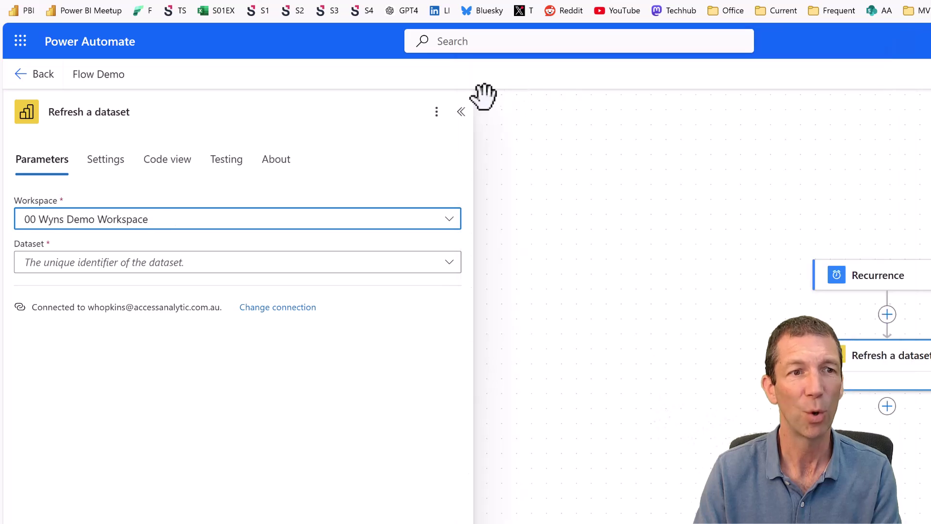
left_click(279, 266)
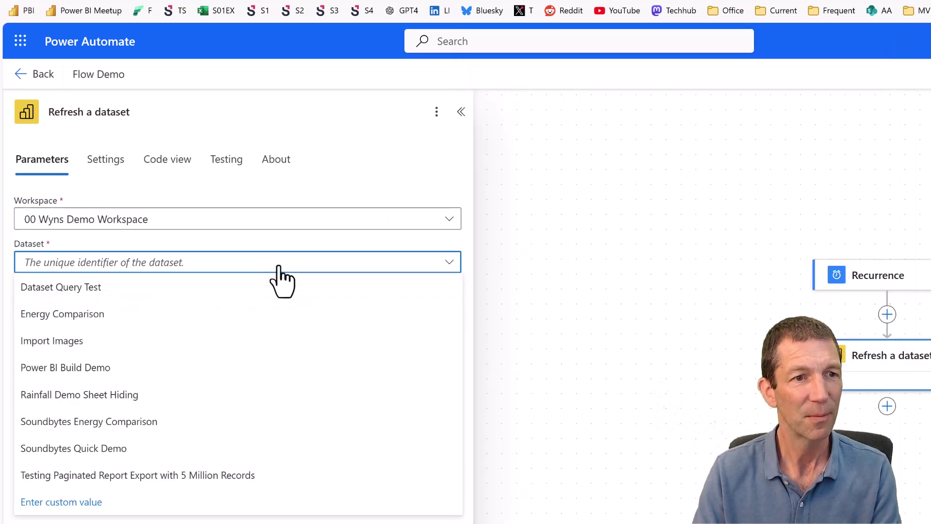
left_click(165, 279)
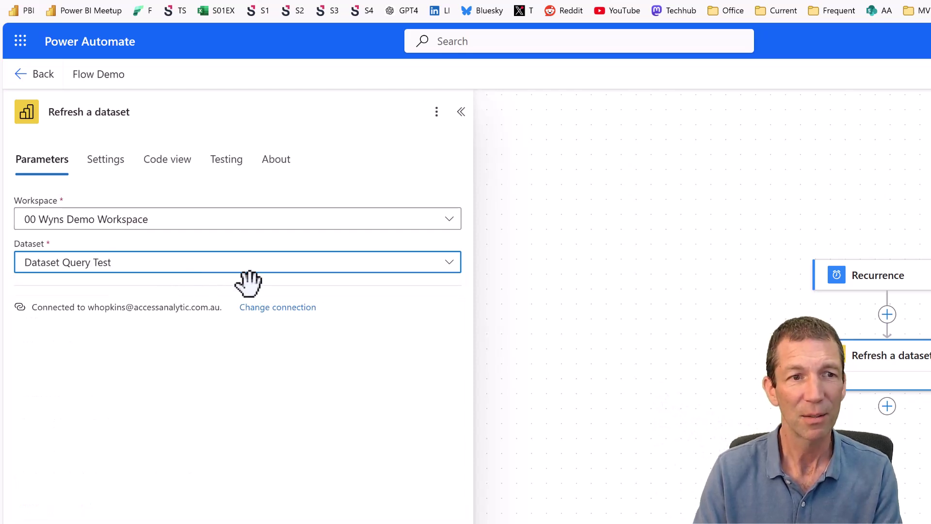
left_click(589, 330)
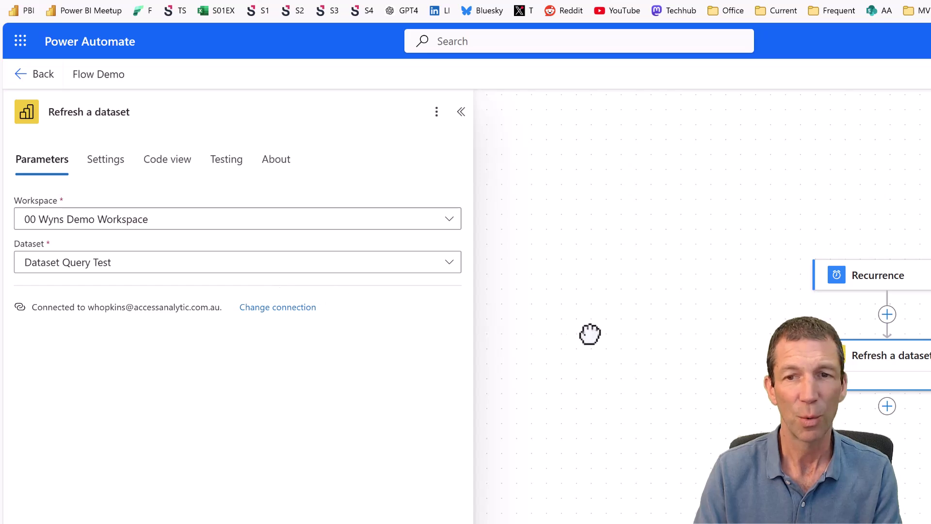
Step: Add a Power BI 'Run a query against a dataset' action after Refresh a dataset
left_click(887, 406)
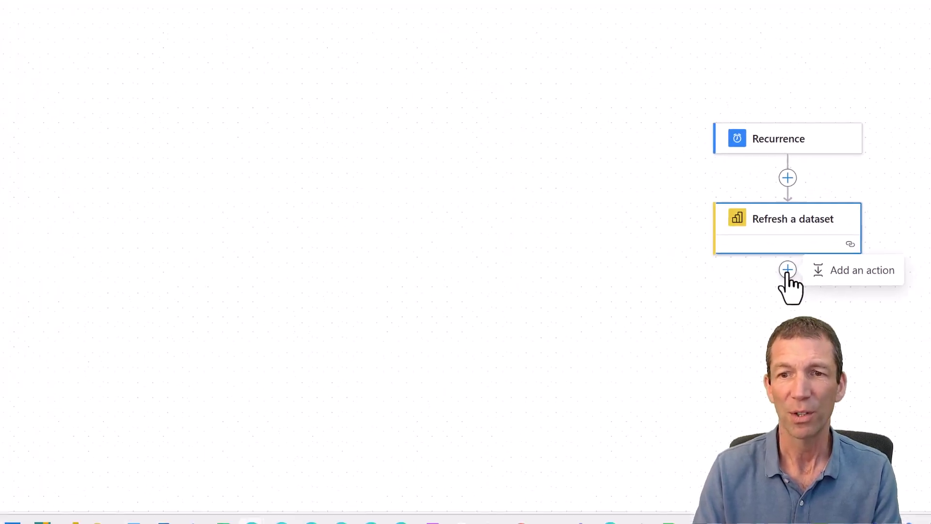
left_click(806, 250)
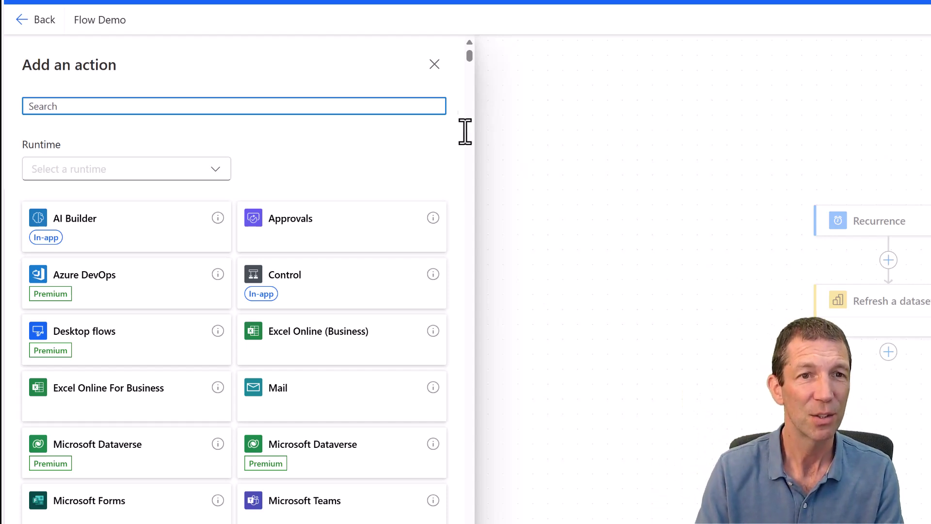
type("Power bi")
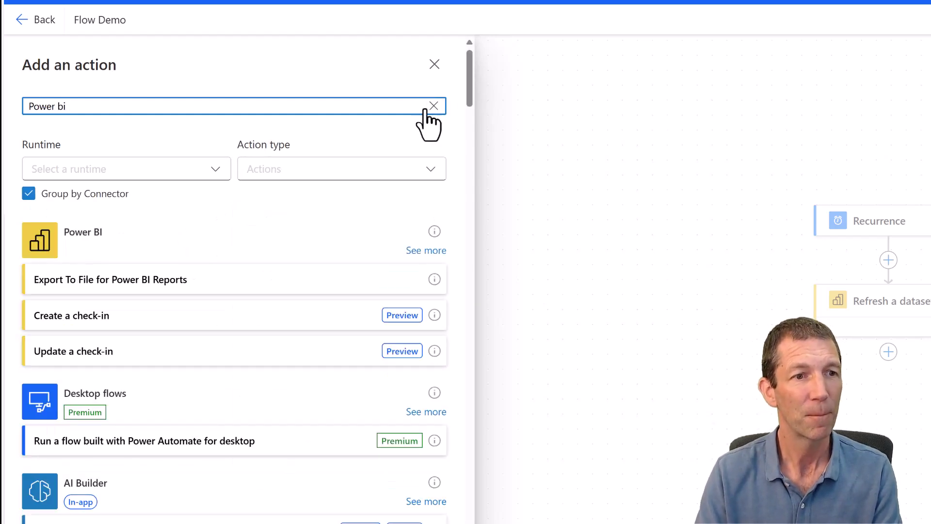
left_click(438, 251)
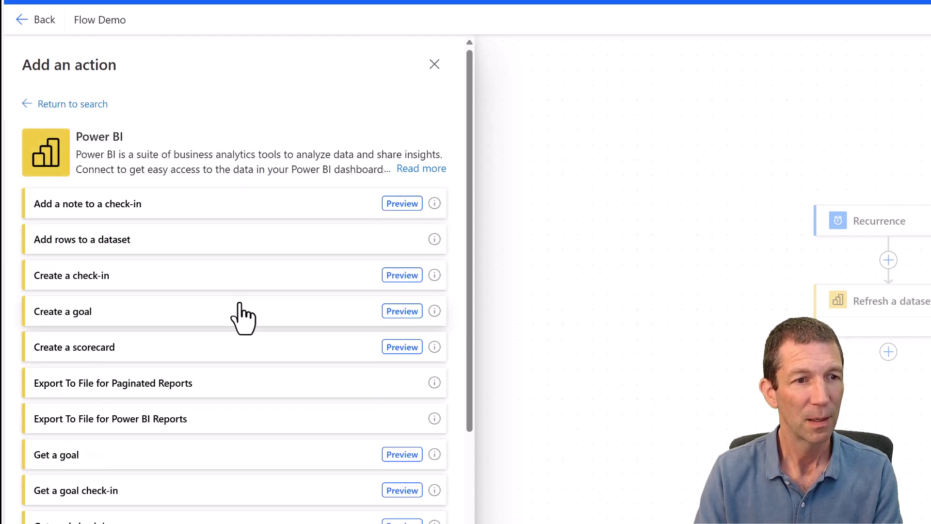
scroll(238, 315, "down", 4)
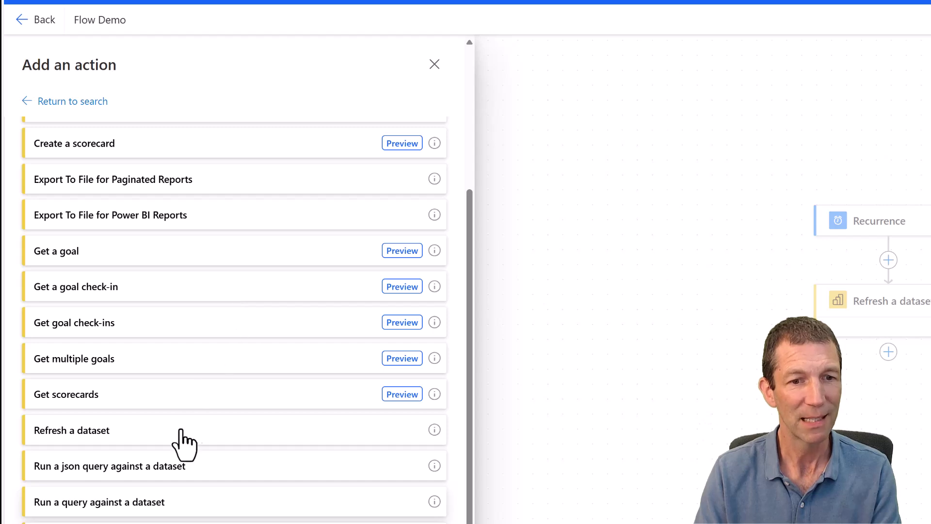
left_click(147, 507)
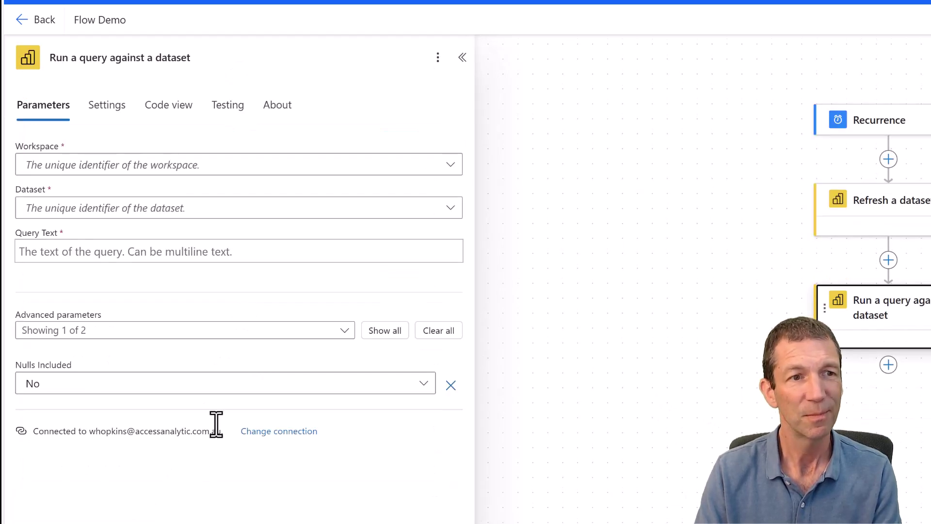
Step: Point the query step at Dataset Query Test in 00 Wyns Demo Workspace, then switch to Book1 in Excel
left_click(445, 165)
left_click(429, 164)
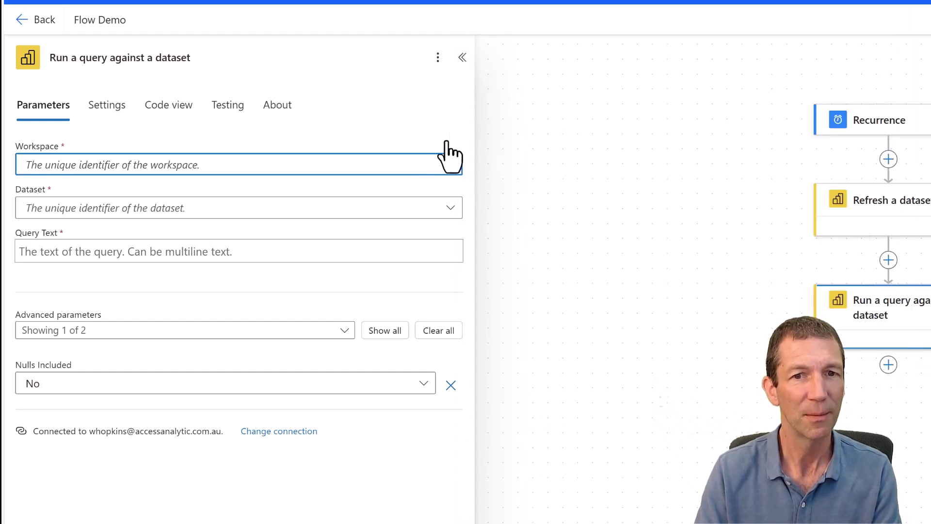
left_click(449, 163)
left_click(551, 18)
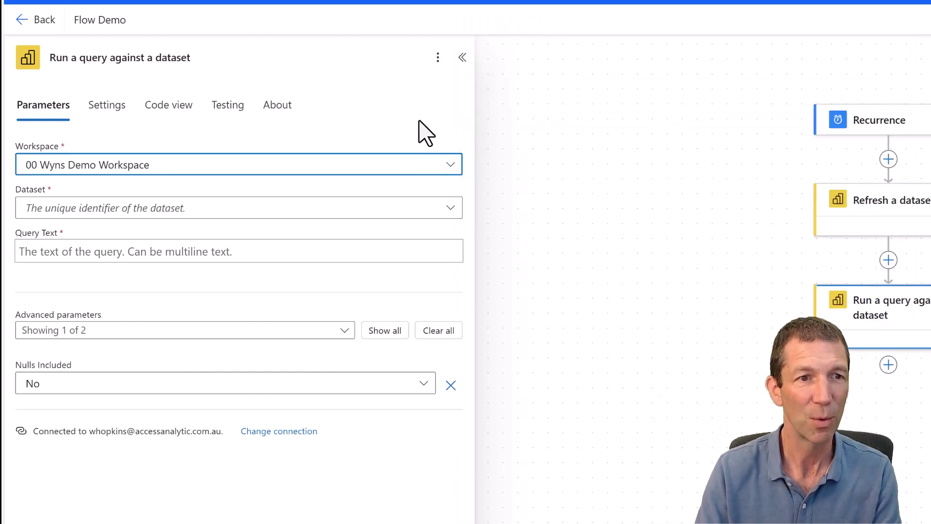
left_click(314, 210)
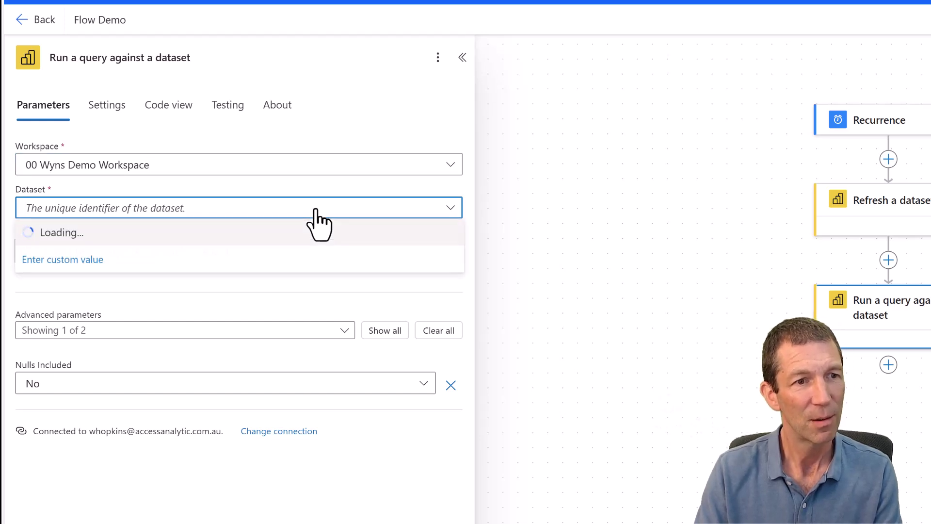
left_click(175, 240)
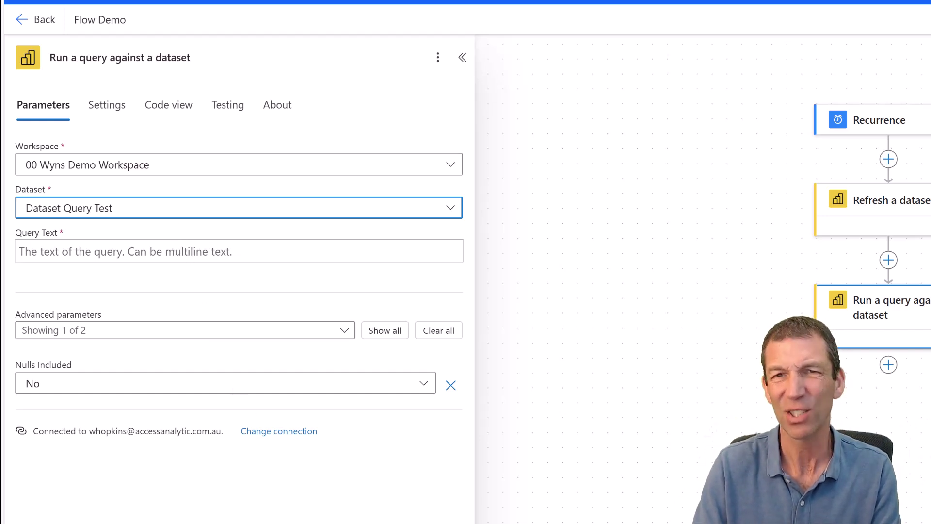
mouse_move(322, 523)
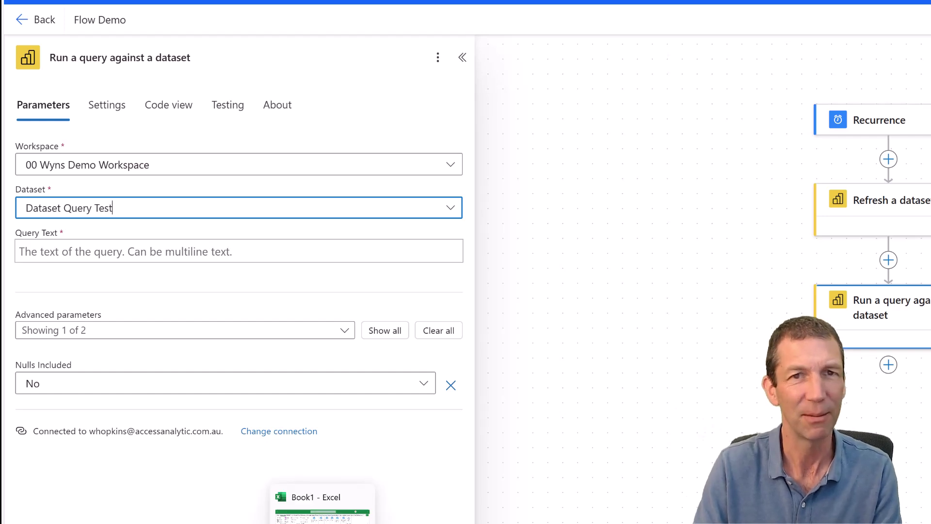
left_click(323, 504)
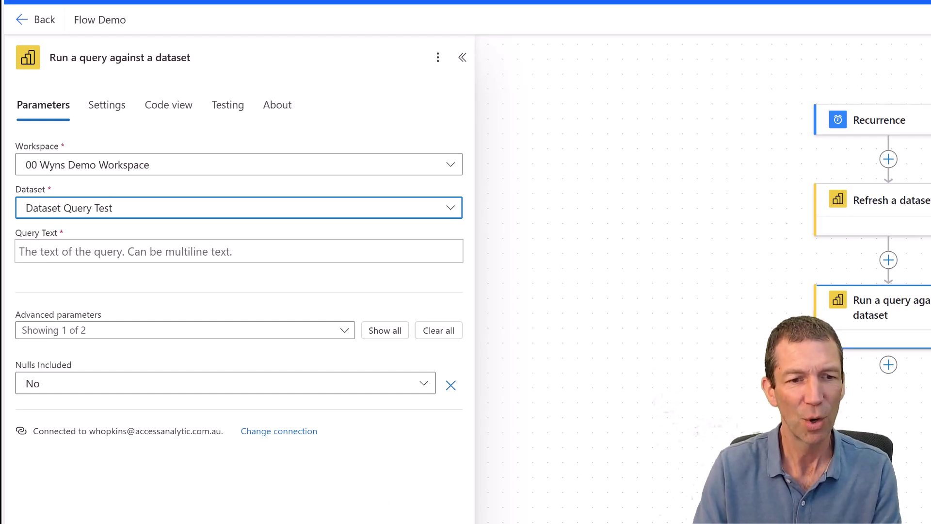
Step: Maximize Excel and use Get Data > From Power BI to build a table from Dataset Query Test
key("super+Up")
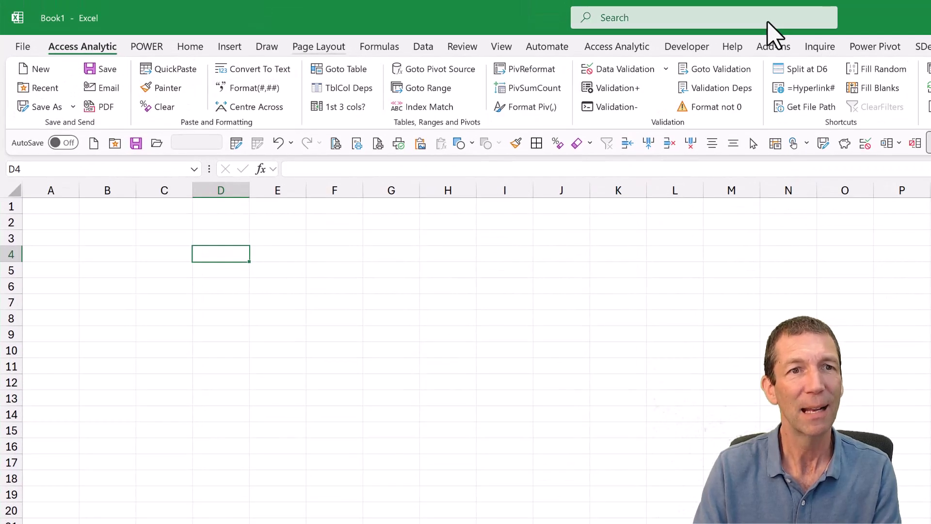
left_click(423, 47)
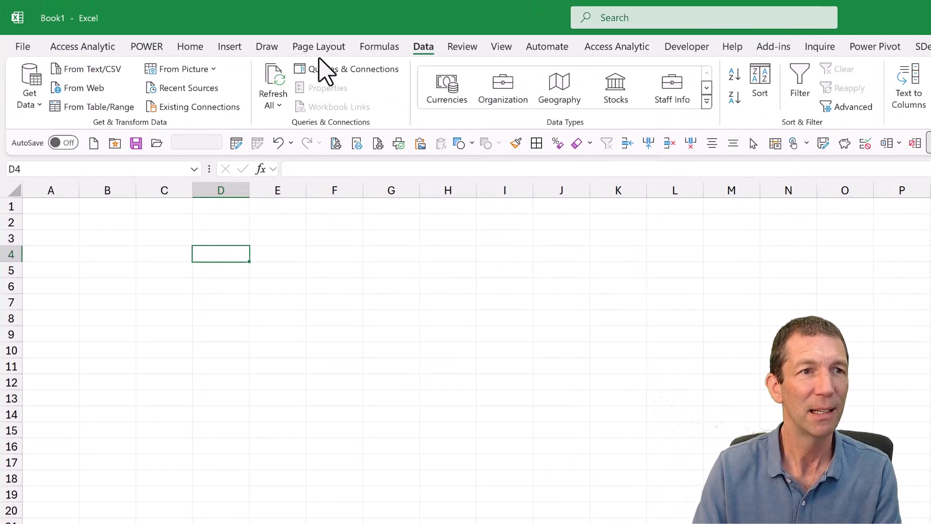
left_click(41, 99)
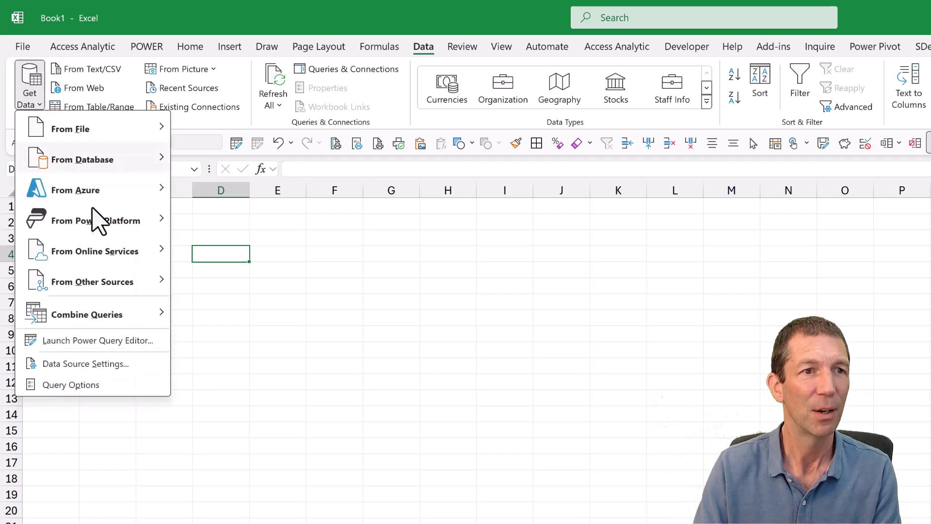
mouse_move(96, 218)
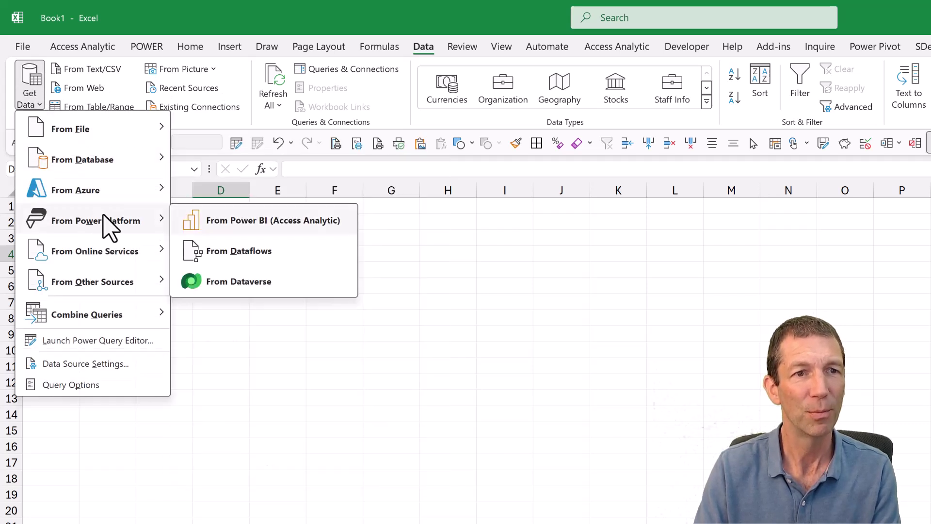
left_click(281, 223)
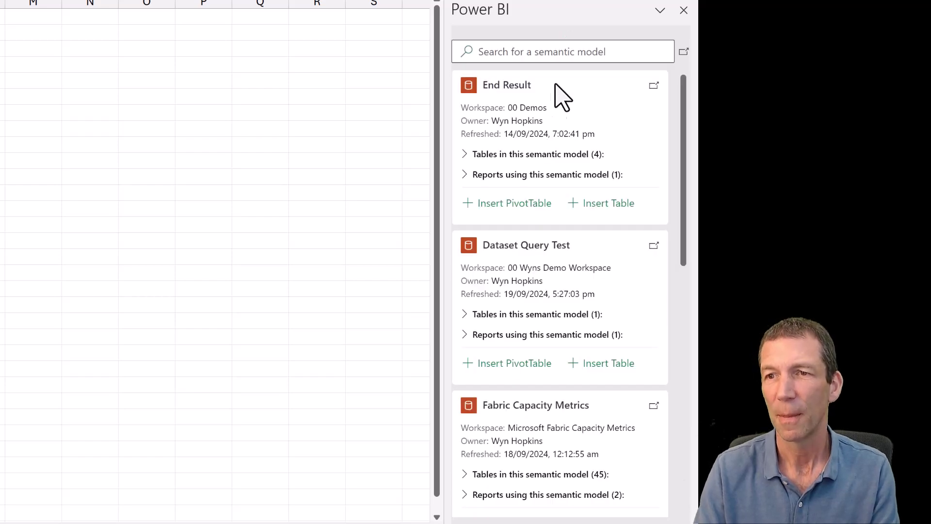
left_click(565, 58)
key("Down")
key("Down")
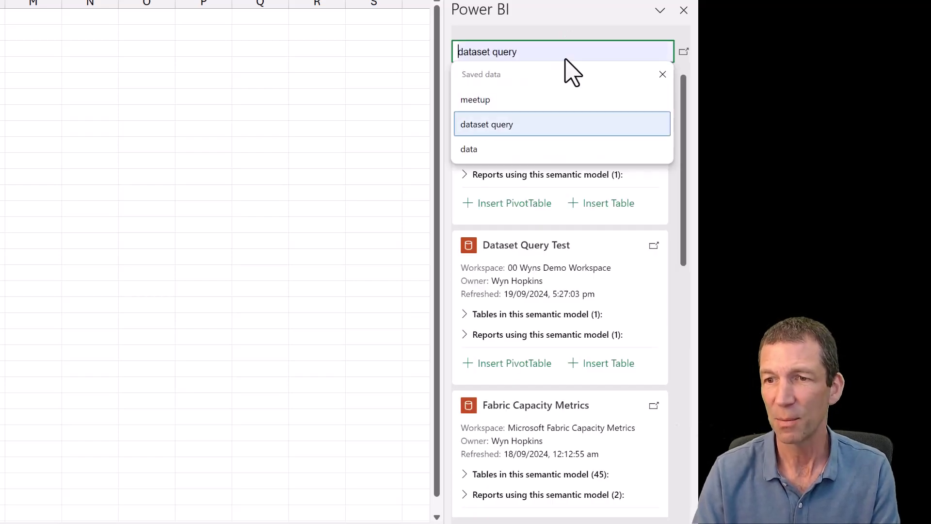
key("Up")
key("Up")
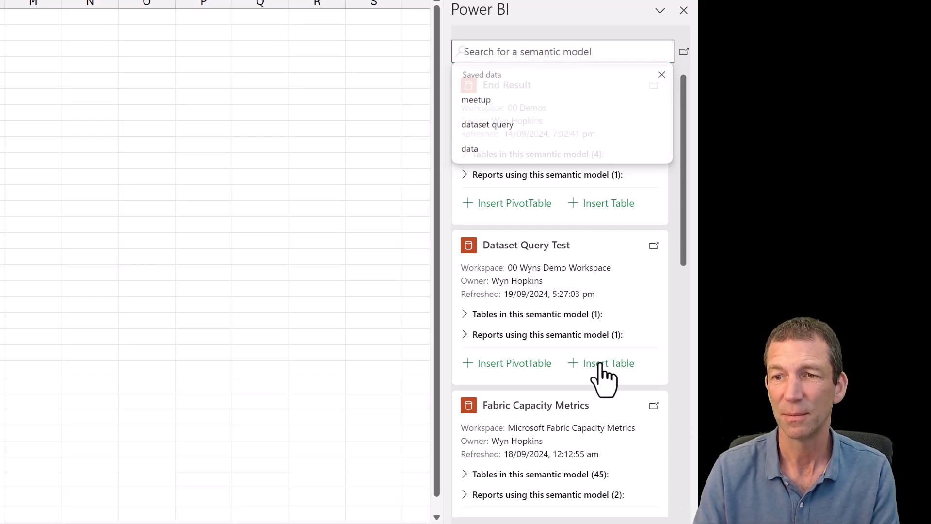
left_click(601, 364)
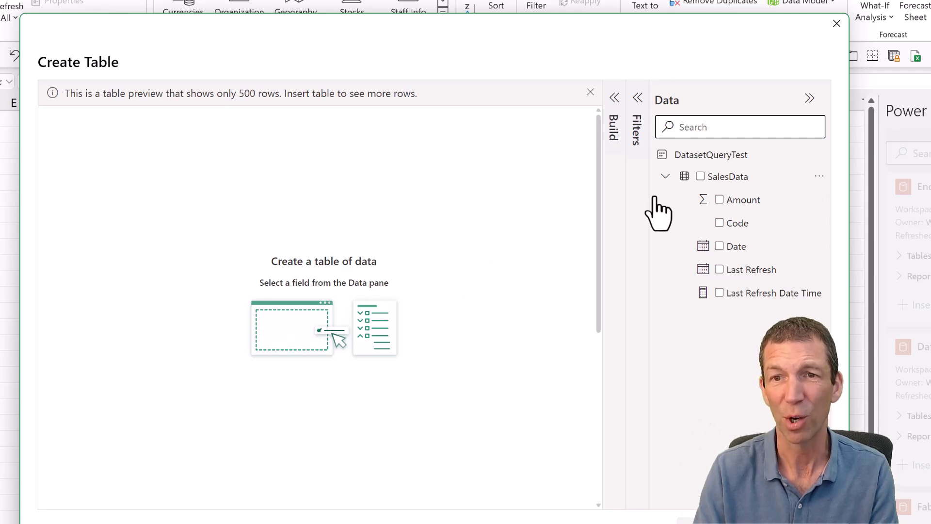
Step: Include all SalesData fields except Last Refresh Date Time, collapsing the Build and Filters panes
left_click(700, 176)
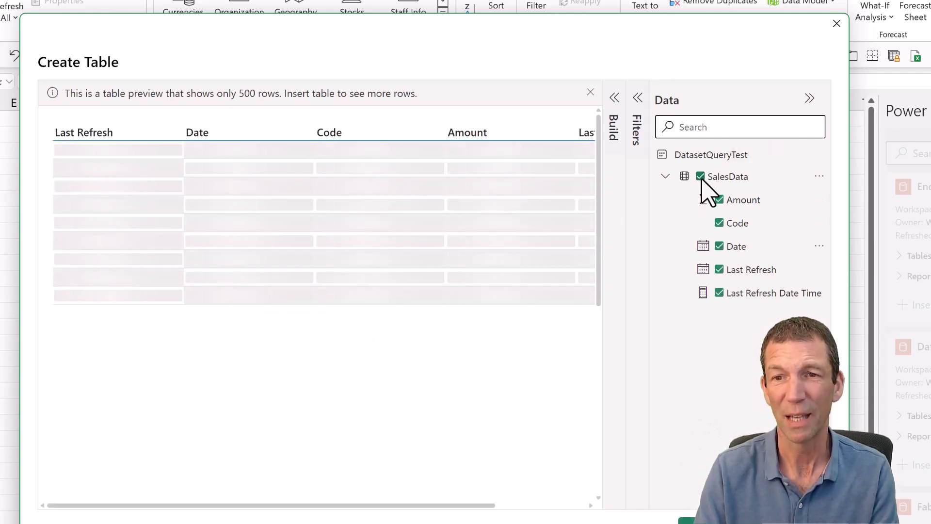
left_click(720, 293)
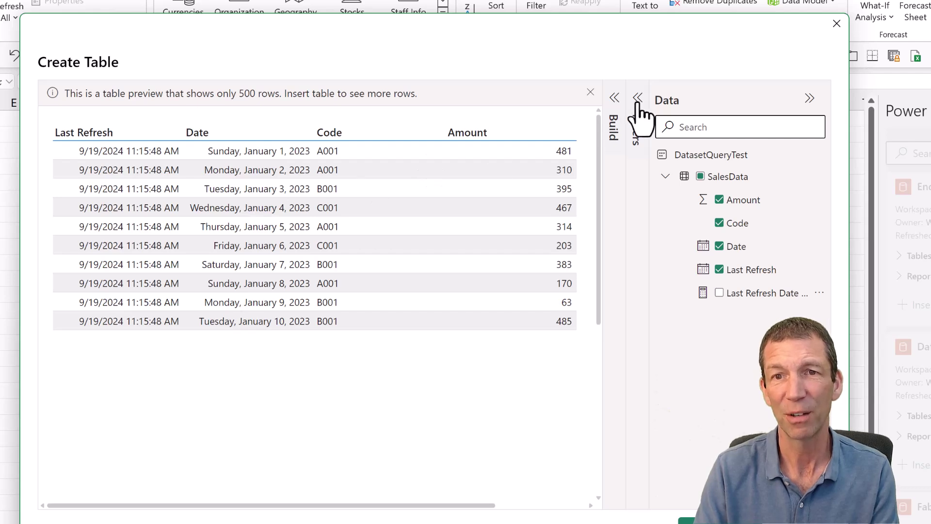
left_click(637, 97)
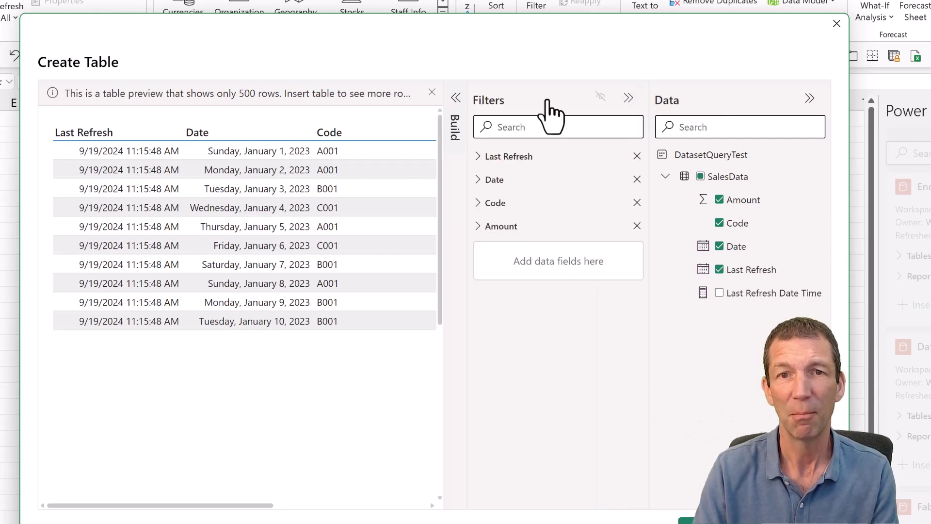
left_click(455, 98)
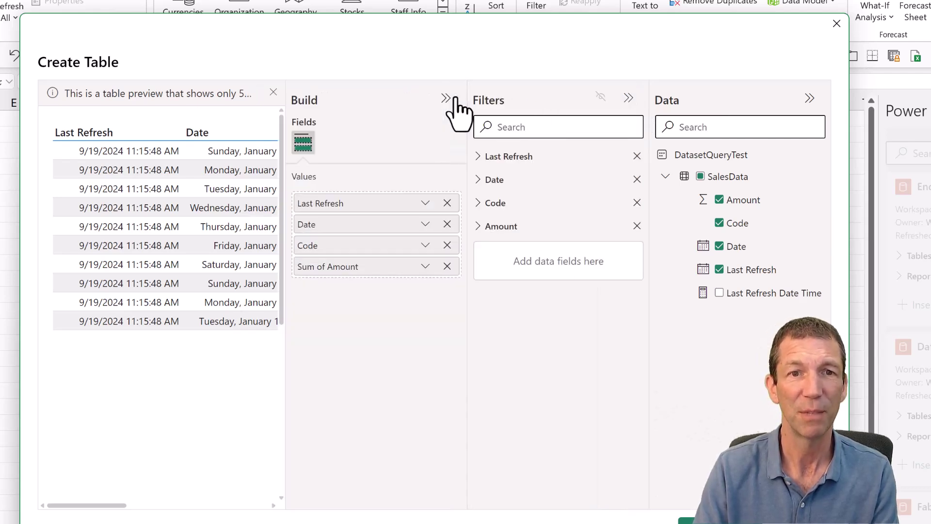
left_click(449, 98)
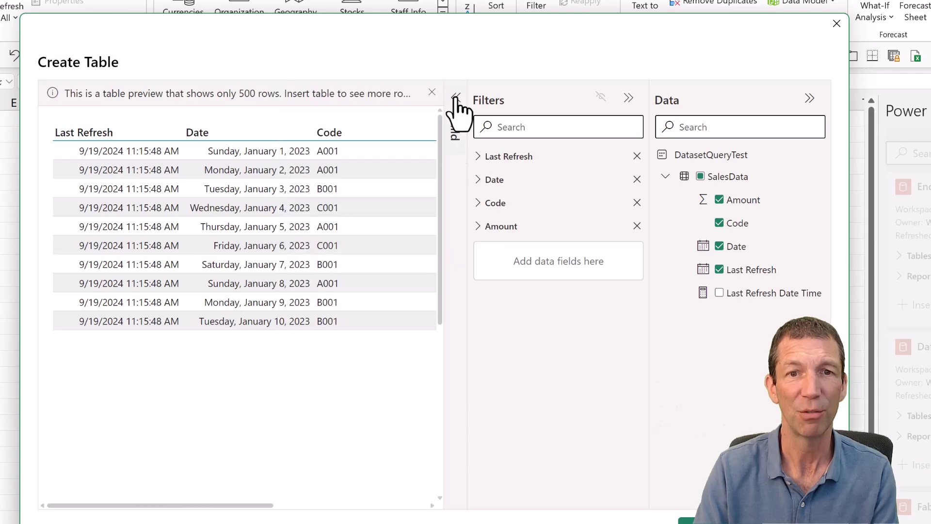
left_click(628, 98)
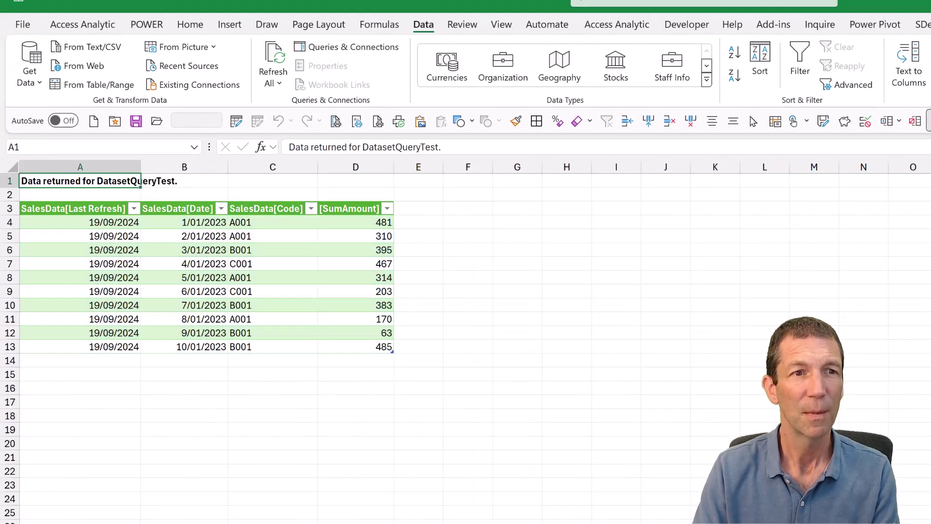
Step: Open the DatasetQueryTest connection's Definition tab, enlarge the dialog, and select the whole DAX command text
left_click(311, 278)
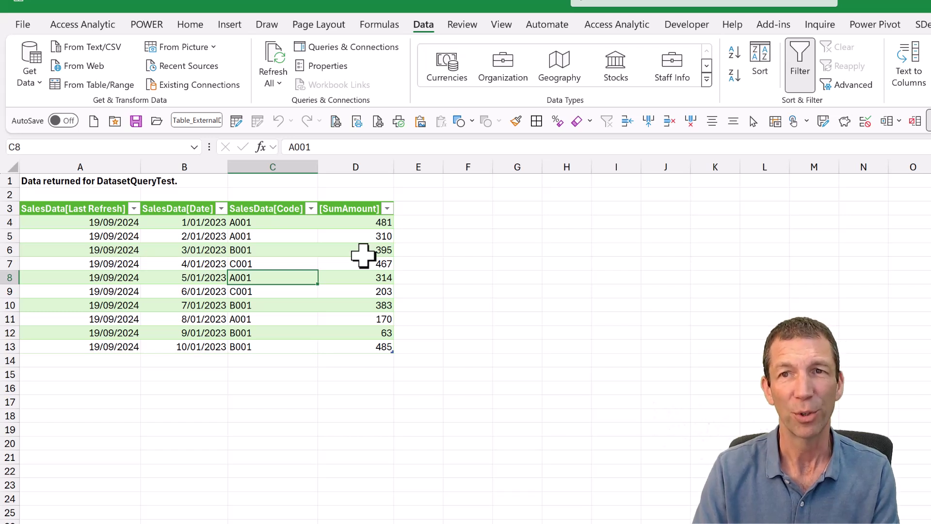
left_click(359, 122)
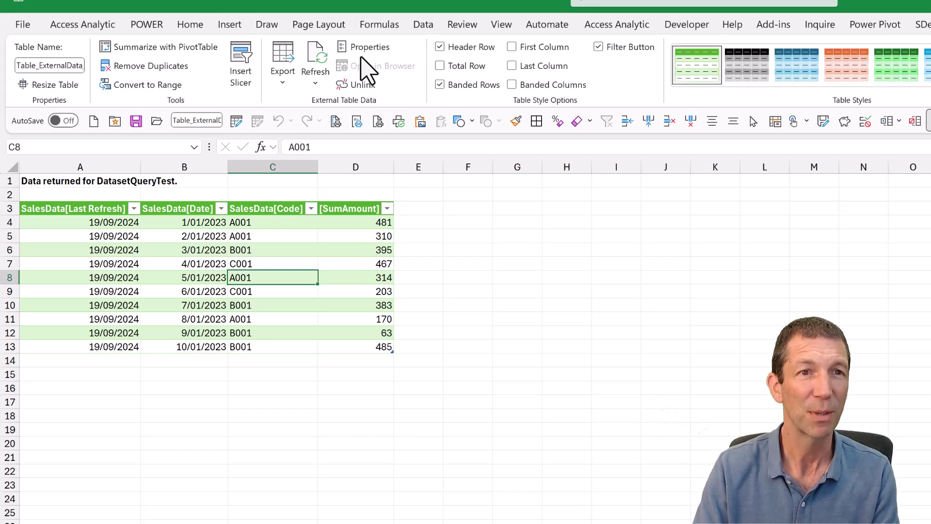
left_click(368, 48)
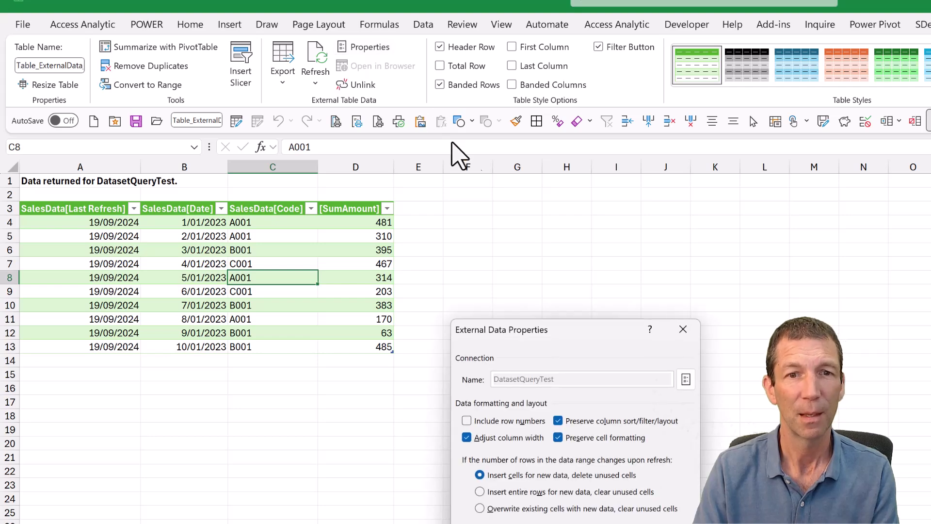
left_click(685, 379)
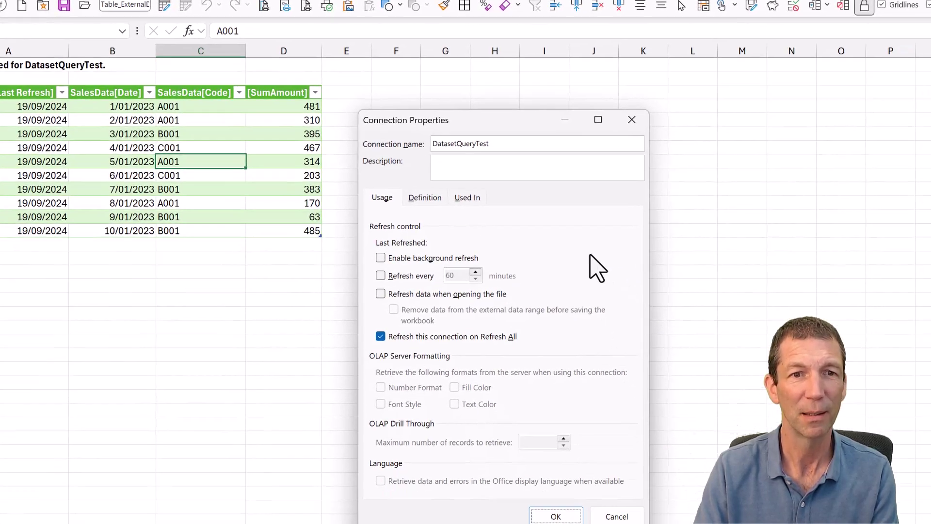
left_click(425, 197)
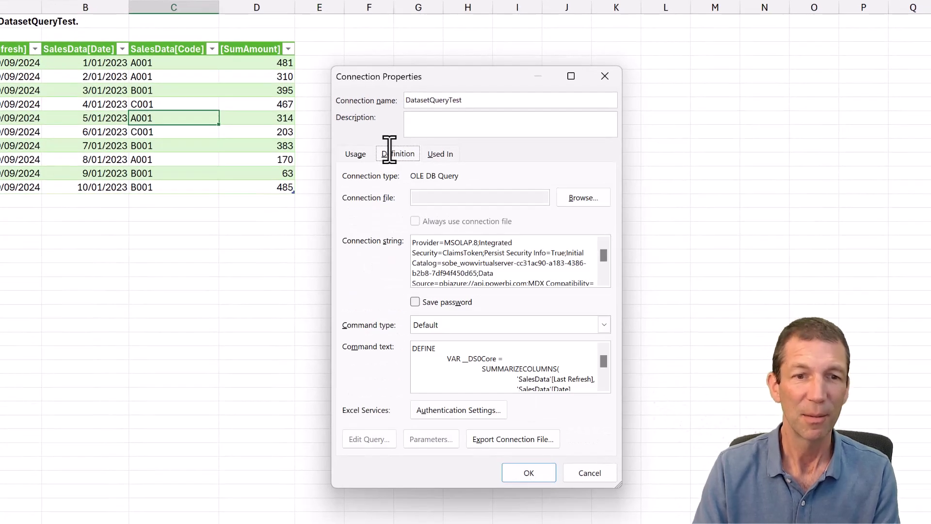
left_click_drag(618, 484, 767, 523)
scroll(687, 420, "down", 3)
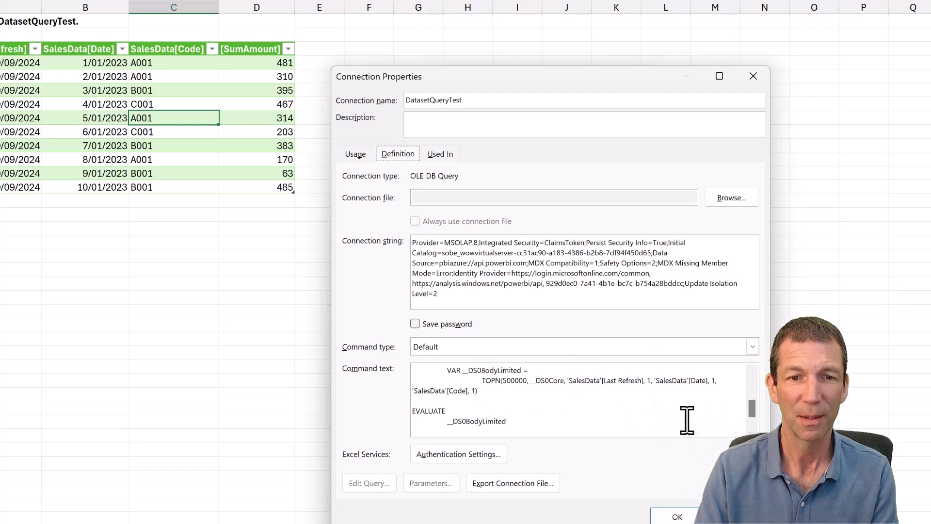
scroll(686, 419, "up", 5)
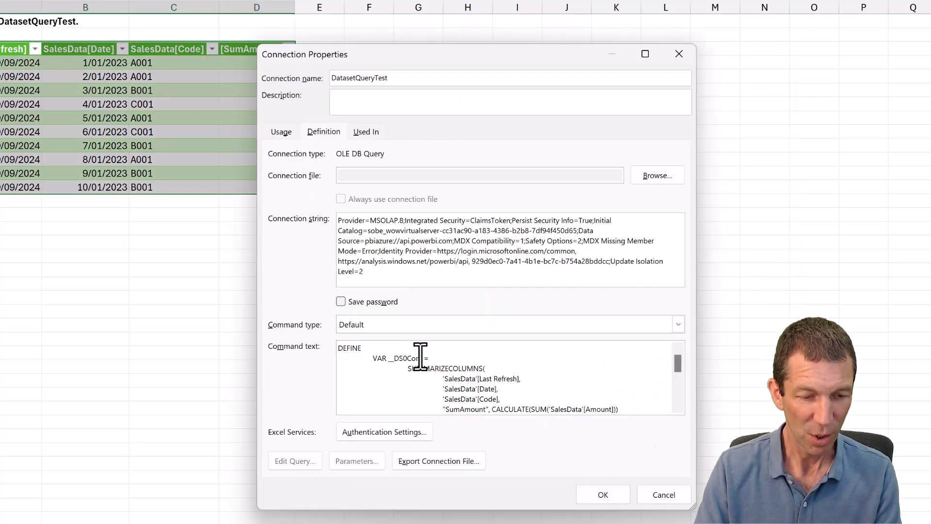
key("ctrl+a")
key("ctrl+c")
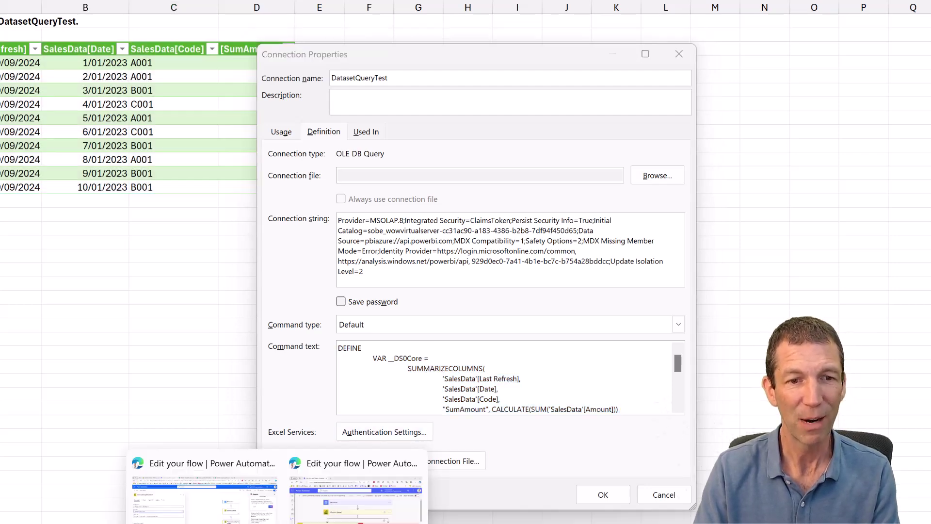
Step: Paste the DAX query copied from Excel into the query step's Query Text and collapse the step
left_click(204, 500)
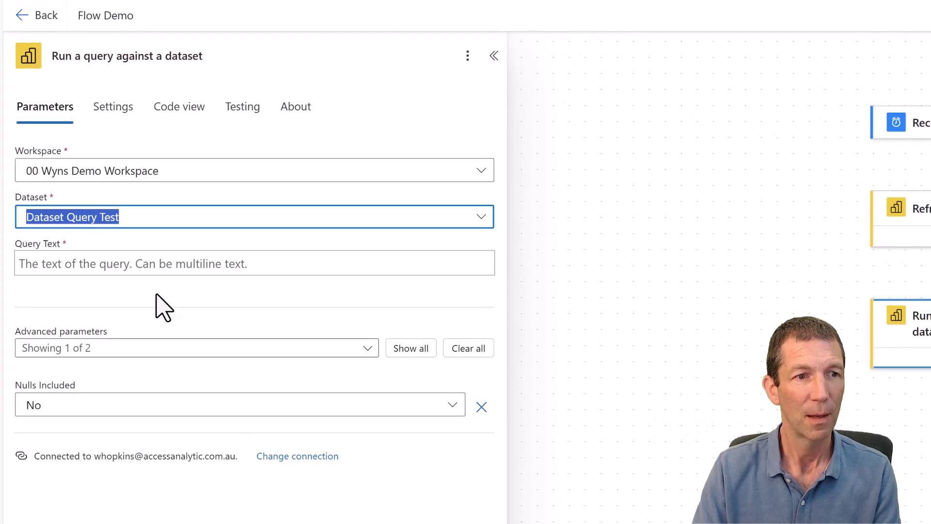
left_click(139, 266)
key("ctrl+v")
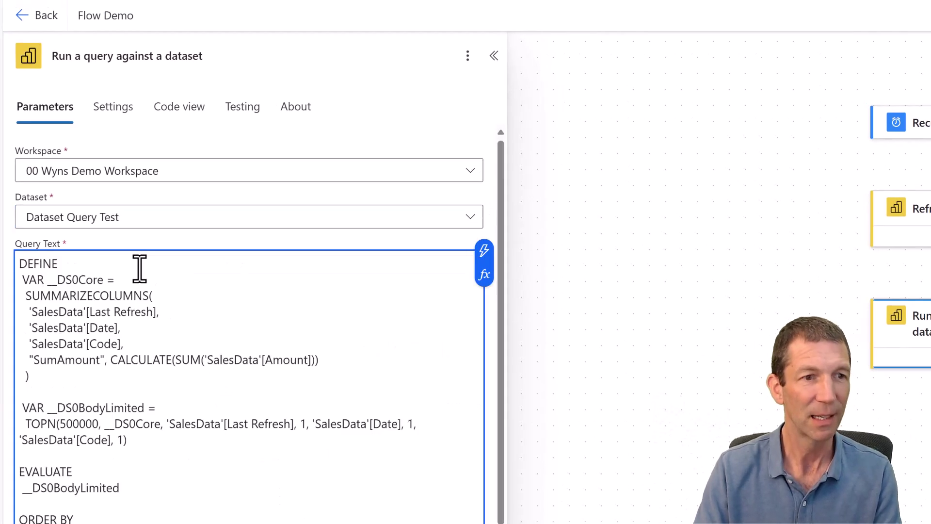
scroll(179, 341, "down", 3)
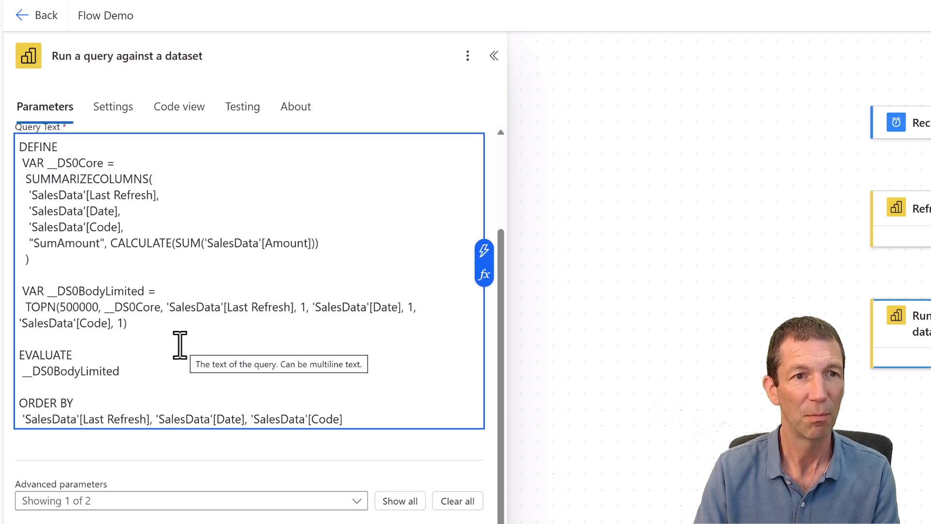
left_click(588, 236)
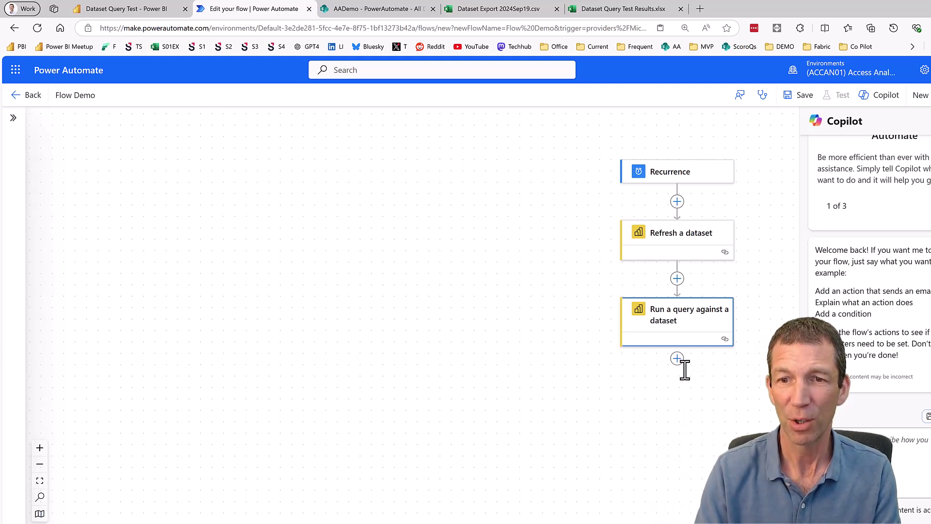
Step: Add a Create CSV table action after the Run a query against a dataset step
left_click(677, 361)
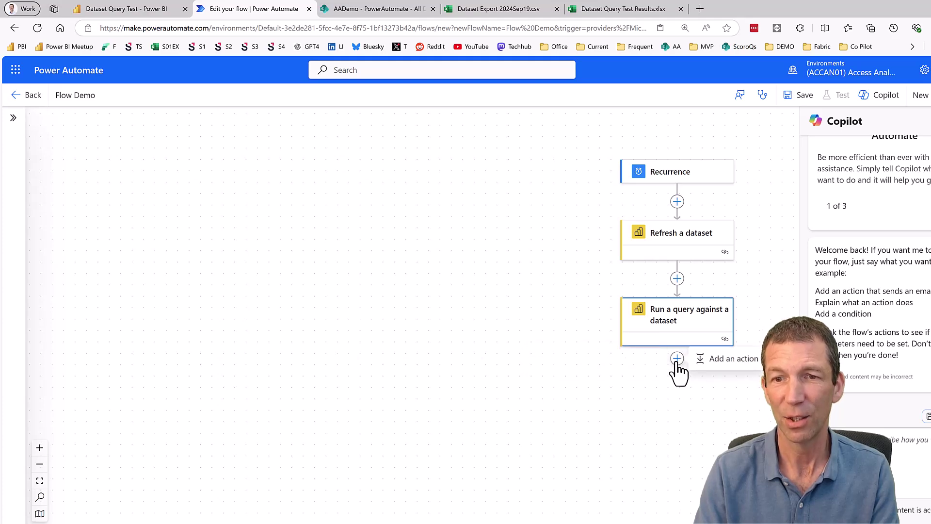
left_click(734, 361)
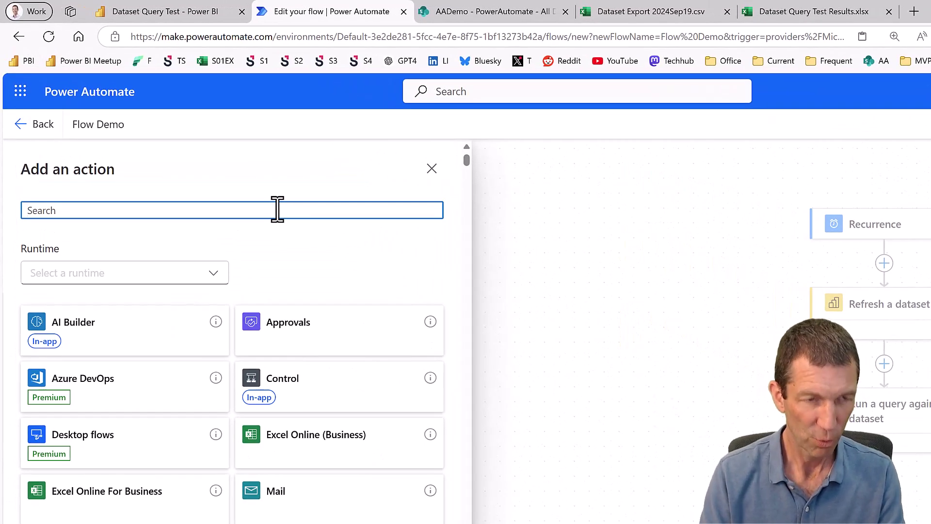
type("create csv")
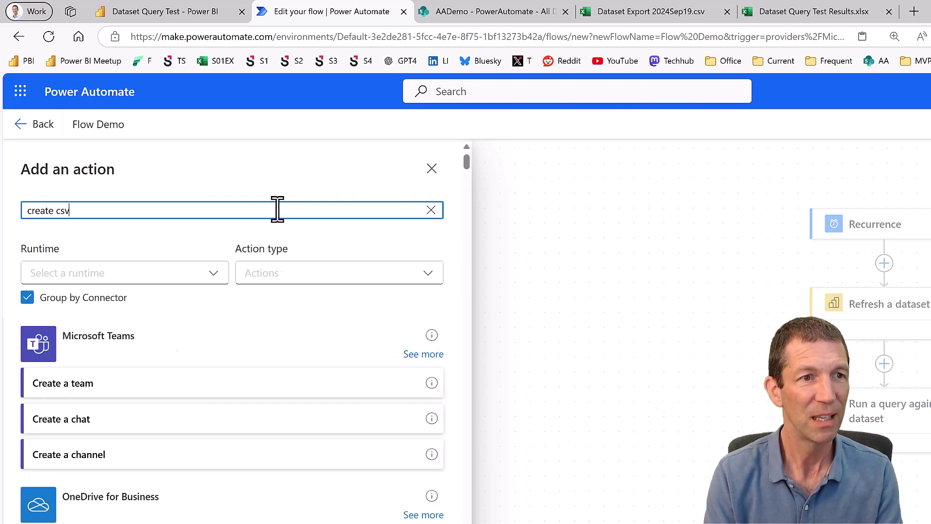
scroll(280, 219, "down", 4)
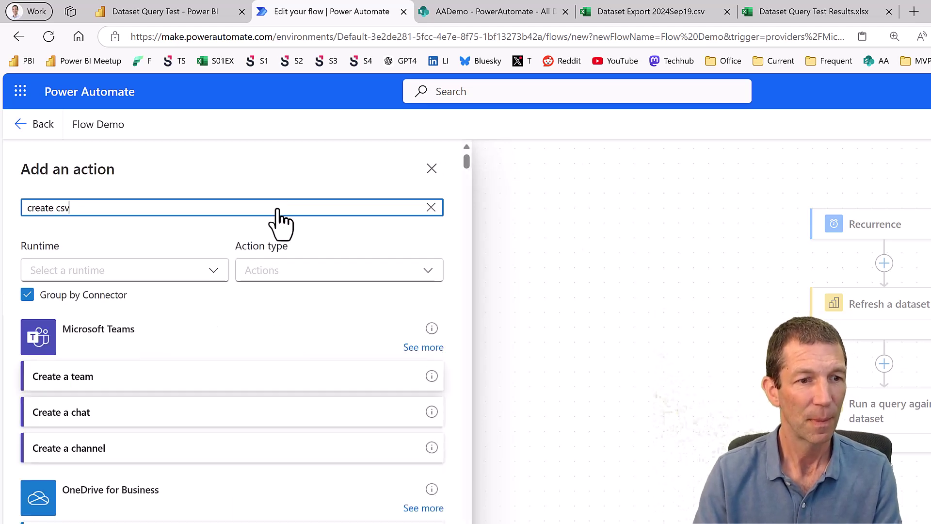
left_click(222, 507)
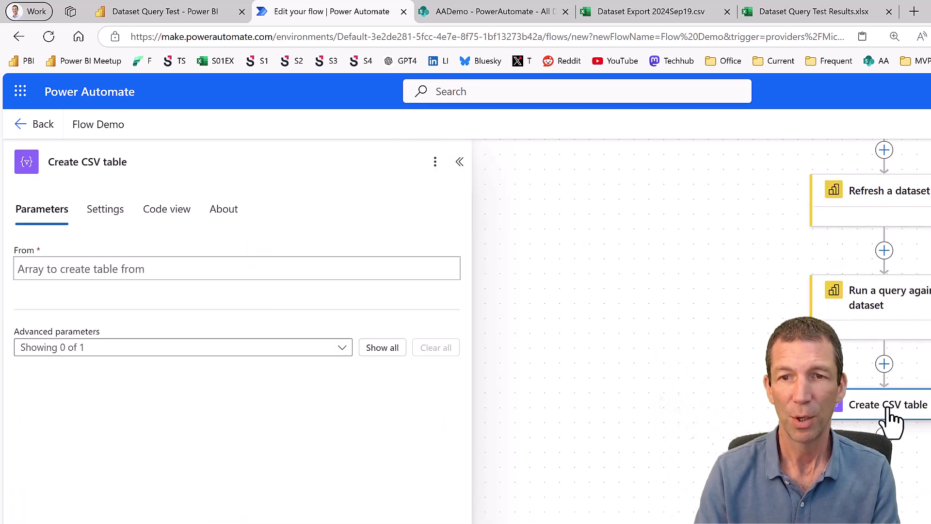
Step: Set the Create CSV table From field to the query's First table rows
left_click(154, 268)
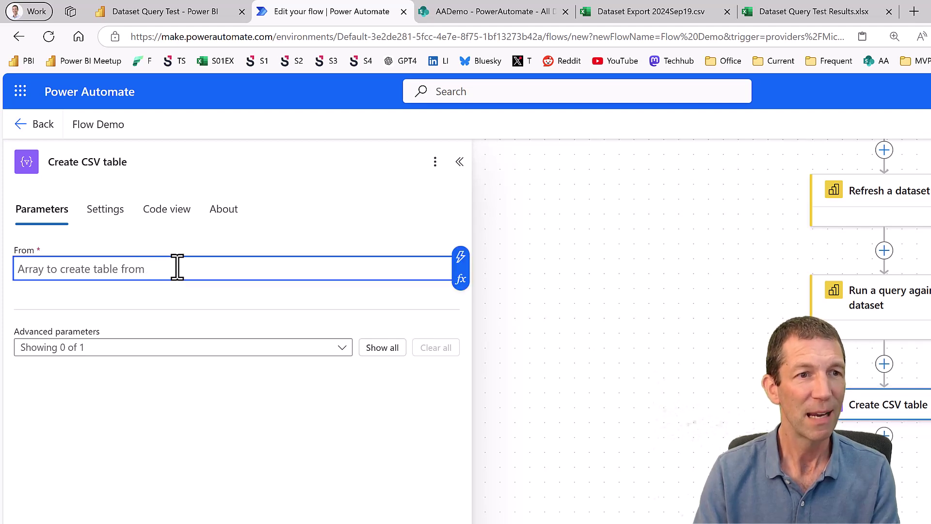
left_click(462, 261)
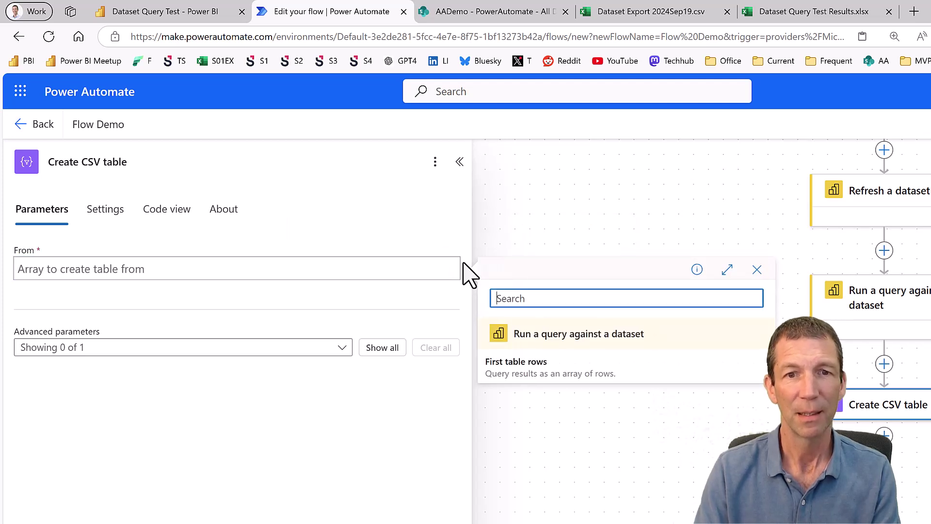
left_click(508, 383)
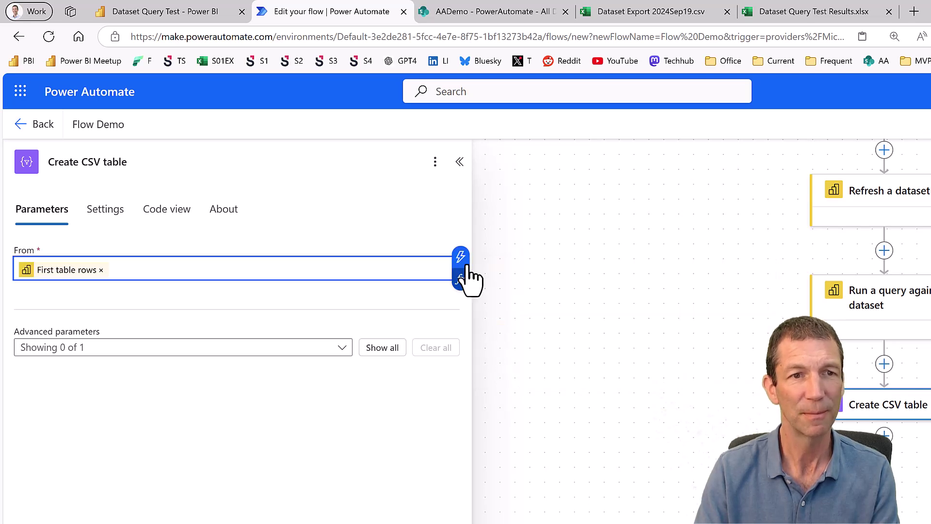
left_click(469, 165)
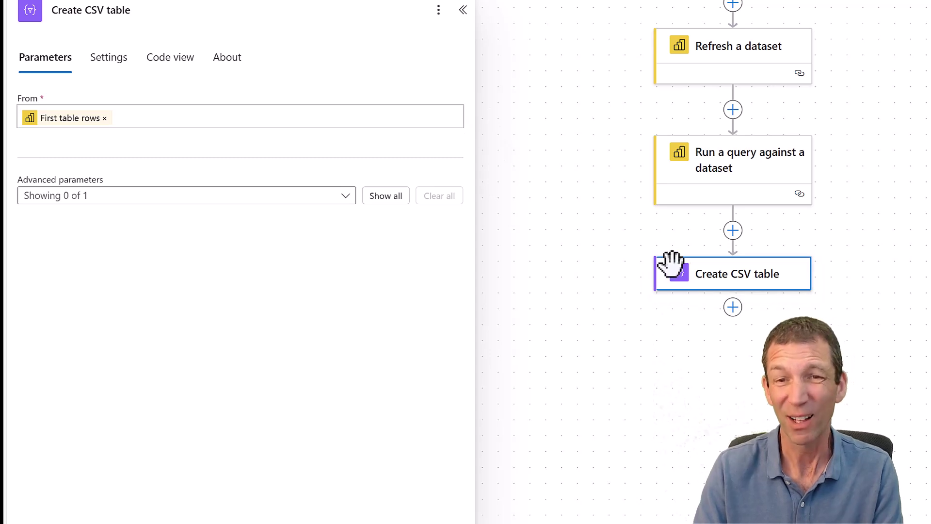
left_click(729, 311)
left_click(778, 310)
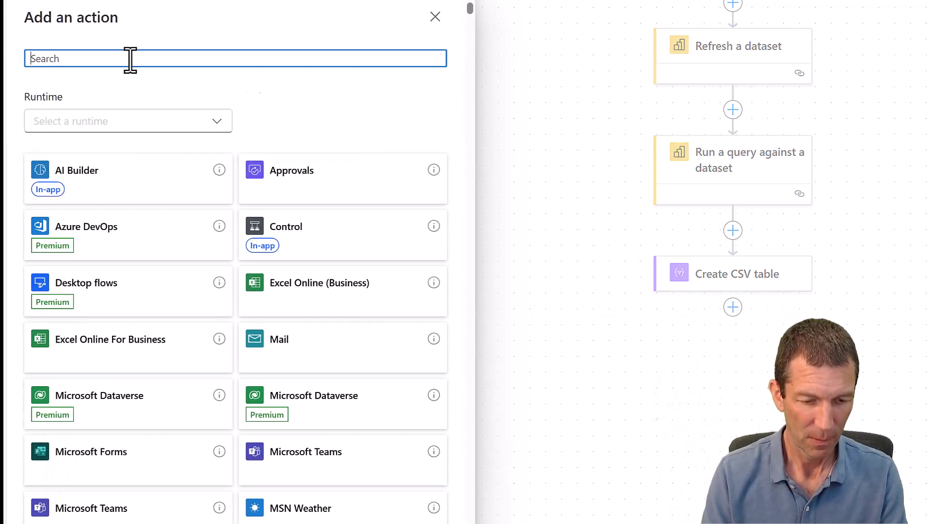
Step: Add a SharePoint Create file step targeting the AADemo site
type("create s")
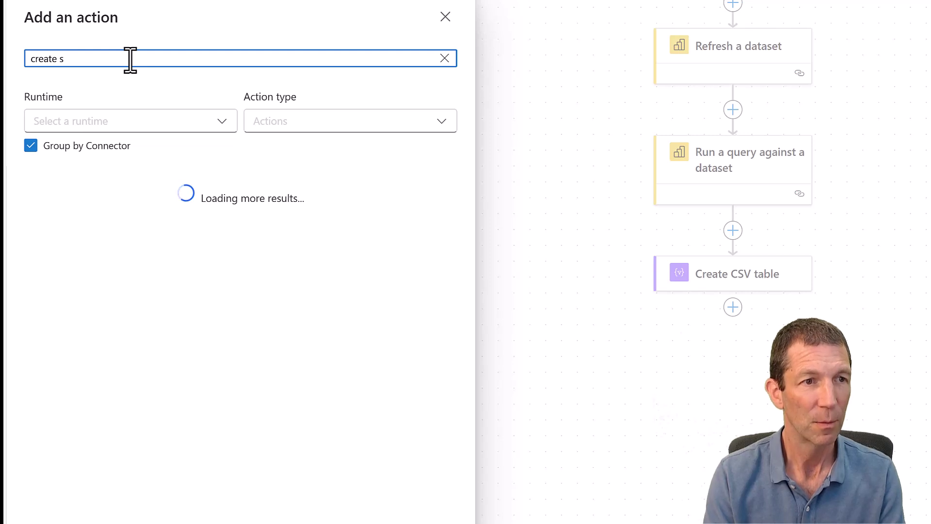
type("hareo")
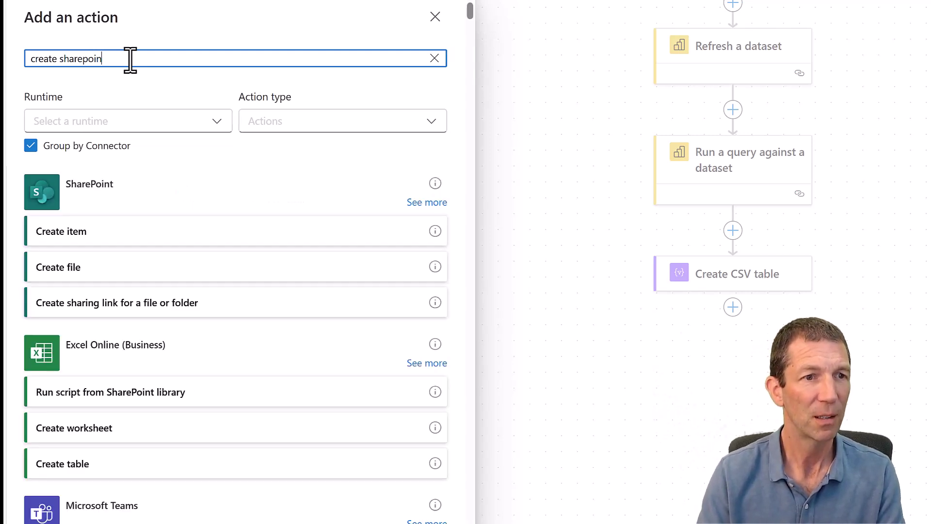
left_click(117, 275)
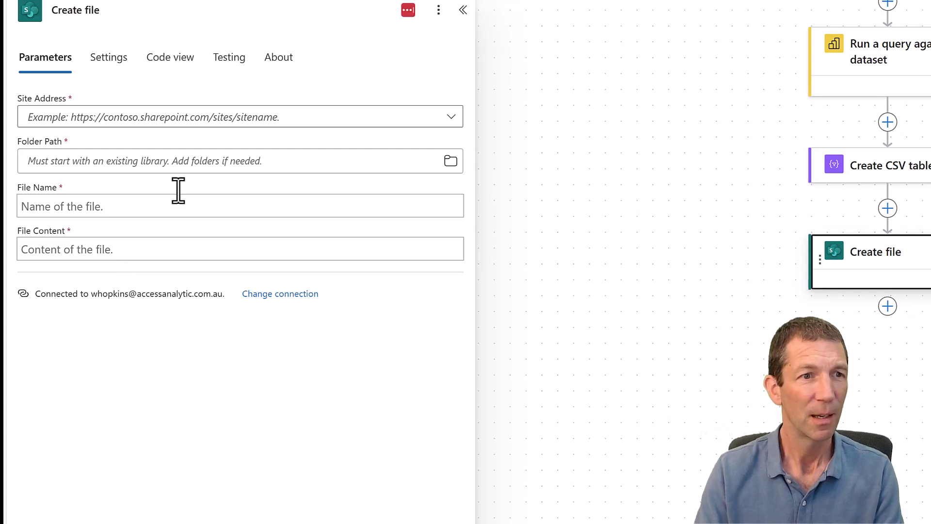
left_click(232, 118)
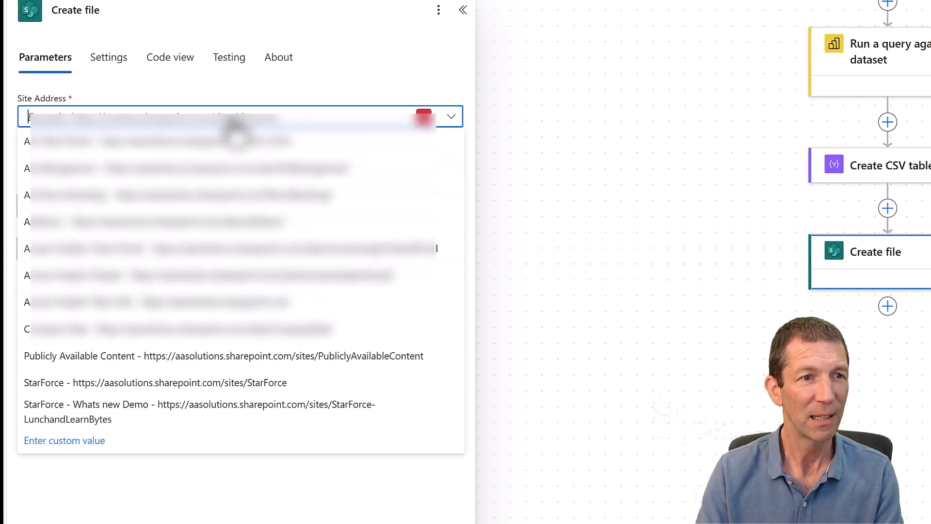
left_click(196, 224)
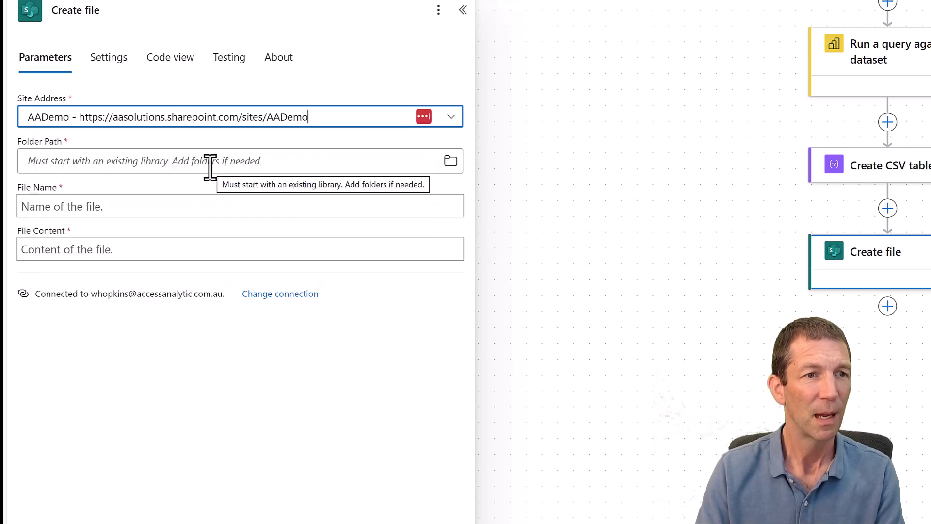
Step: Set the Create file folder path to /Shared Documents/Demos/PowerAutomate
left_click(451, 162)
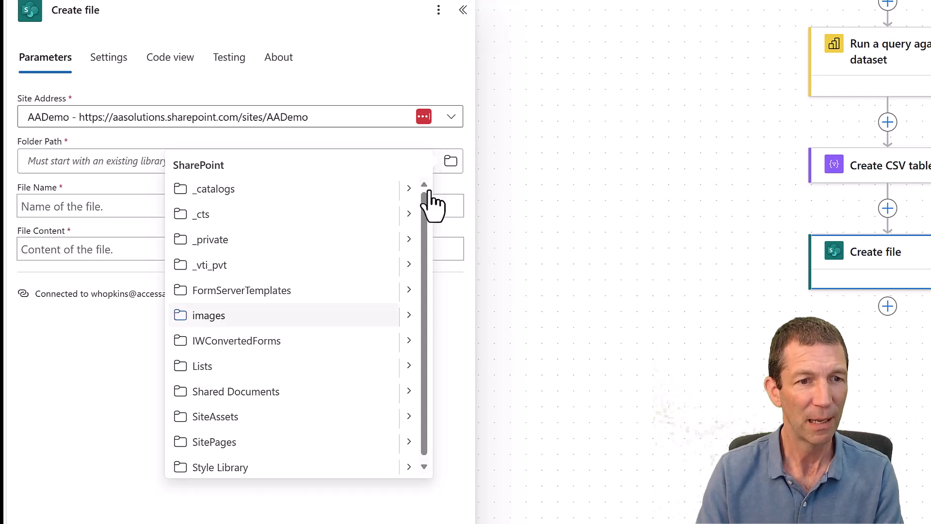
left_click(245, 390)
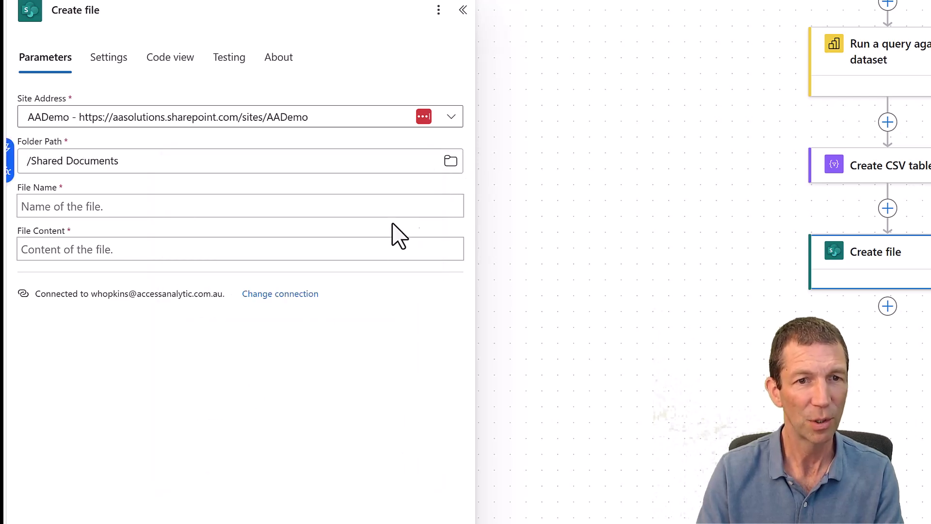
left_click(452, 161)
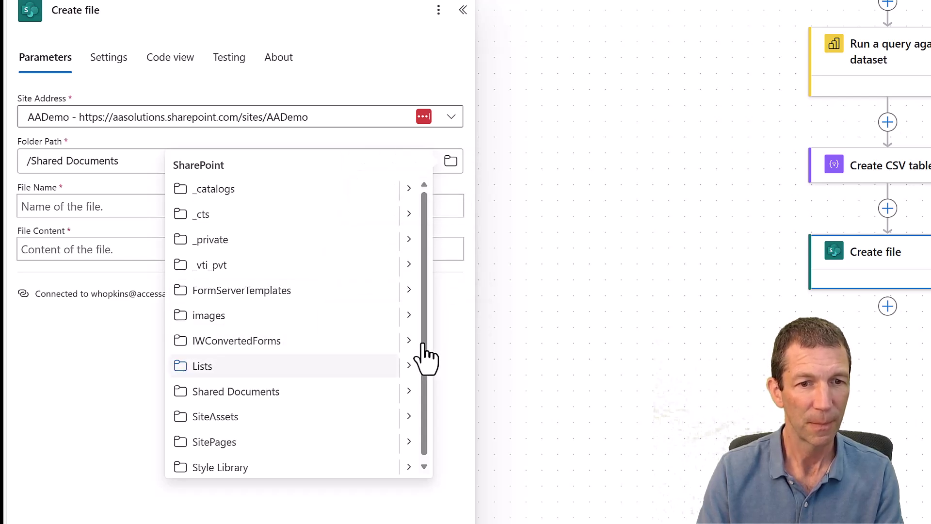
left_click(408, 393)
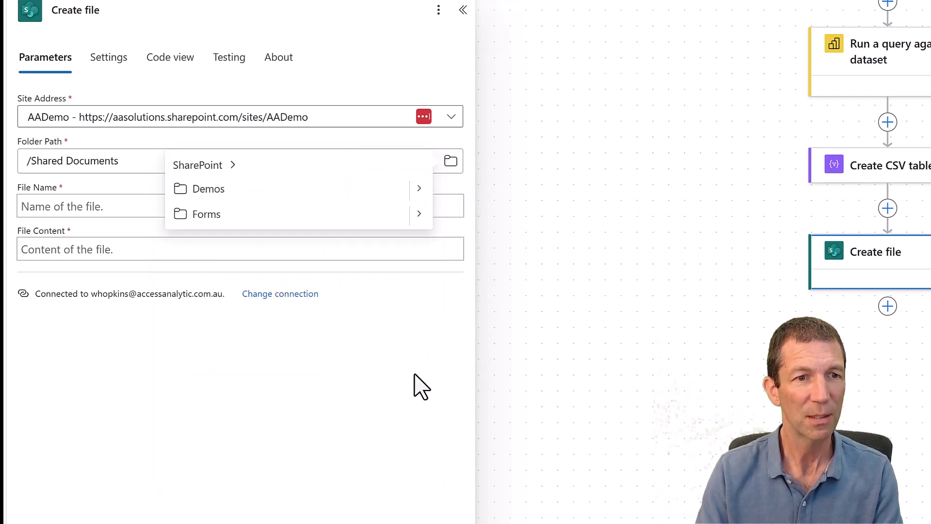
left_click(423, 190)
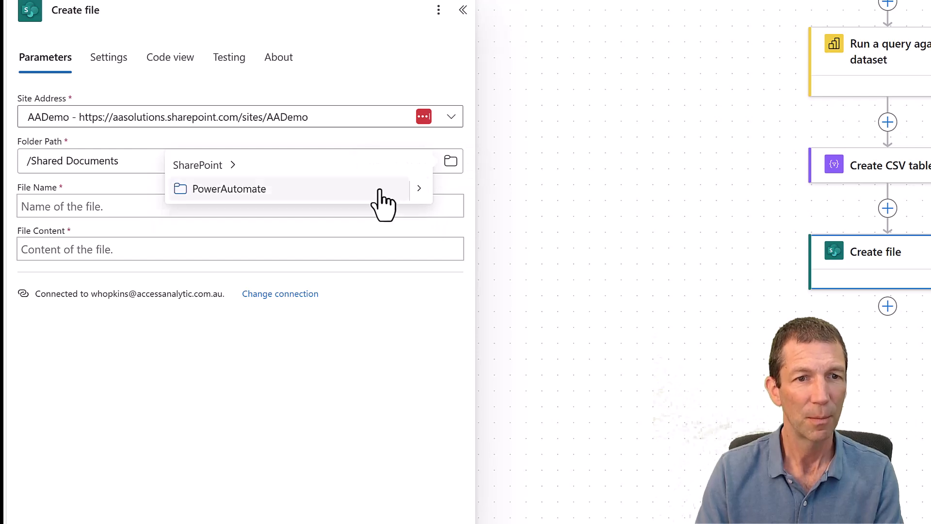
left_click(374, 191)
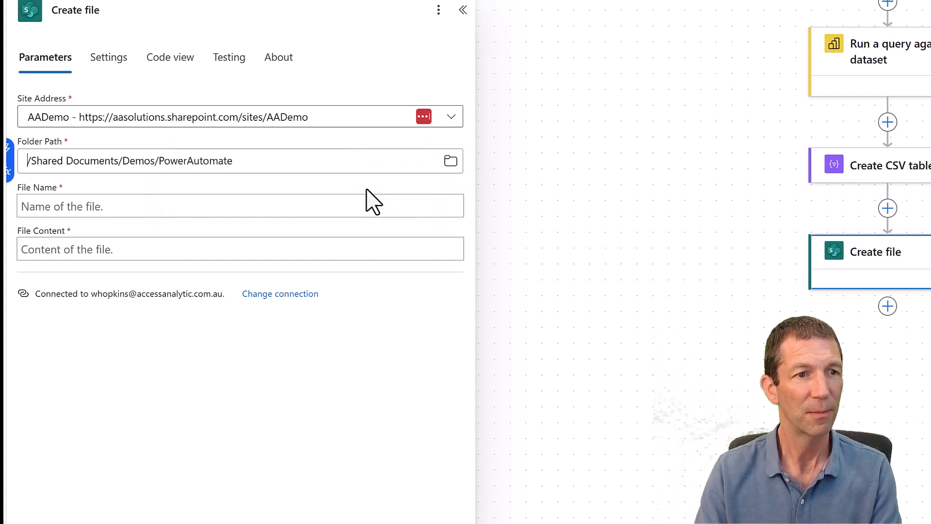
left_click(283, 207)
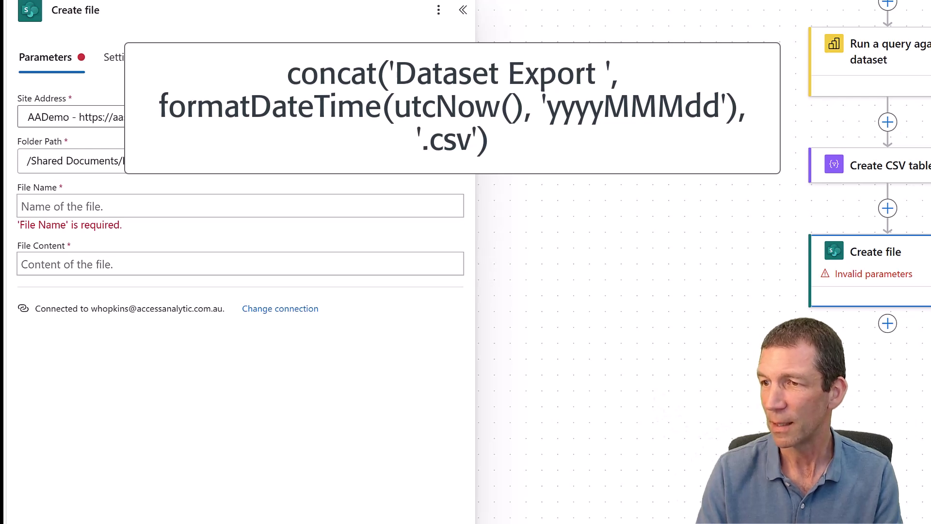
Step: Give Create file the dated 'Dataset Export …yyyyMMMdd.csv' name expression and the CSV table Output as content
left_click(138, 206)
type("concat('Dataset Export ', formatDateTime(utcNow(), 'yyyyMMMdd'), '.csv')")
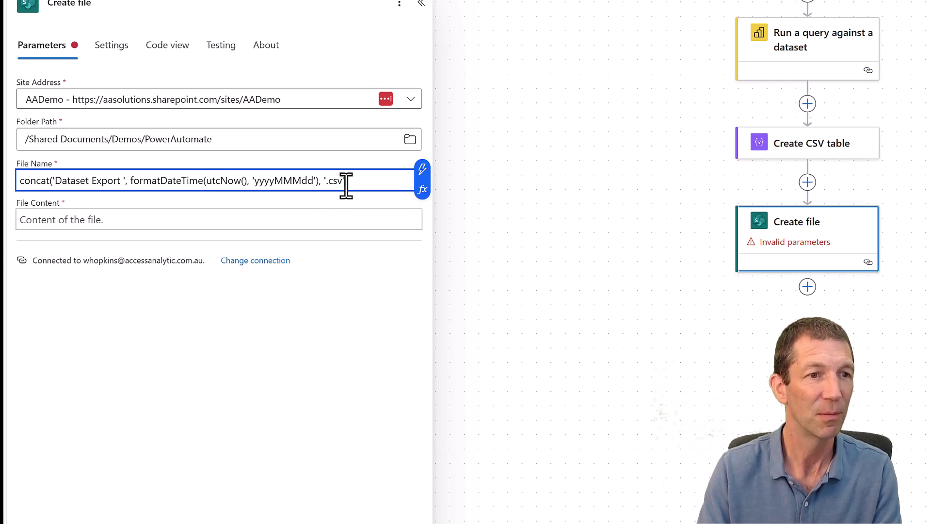
left_click(263, 224)
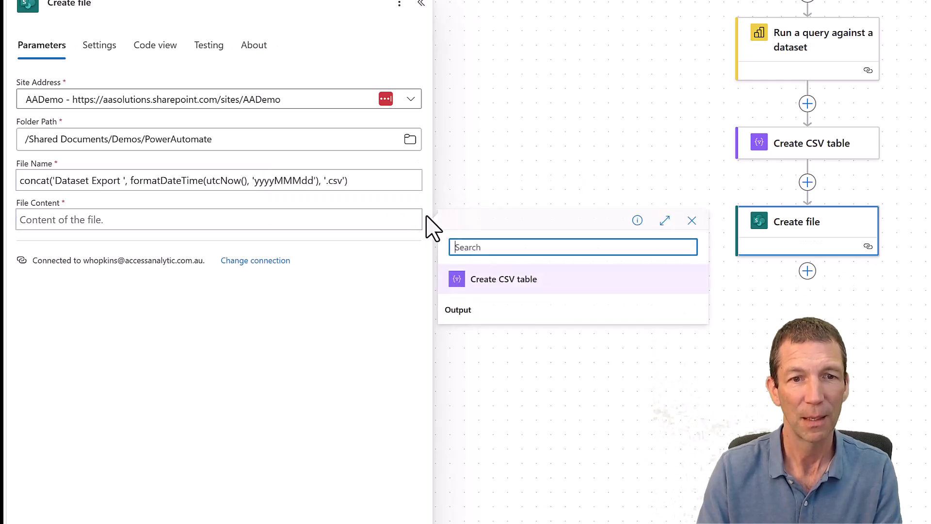
left_click(458, 313)
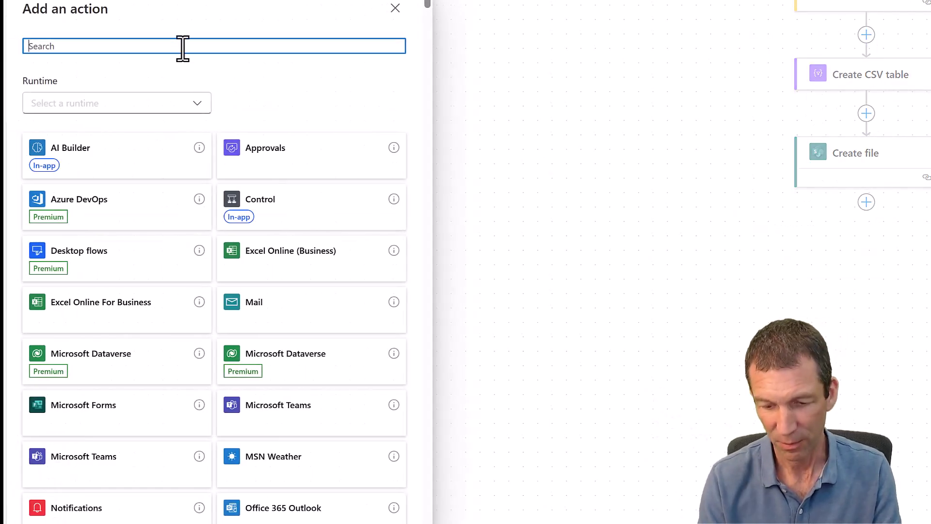
Step: Add a Send me a mobile notification step after Create file
type("notic")
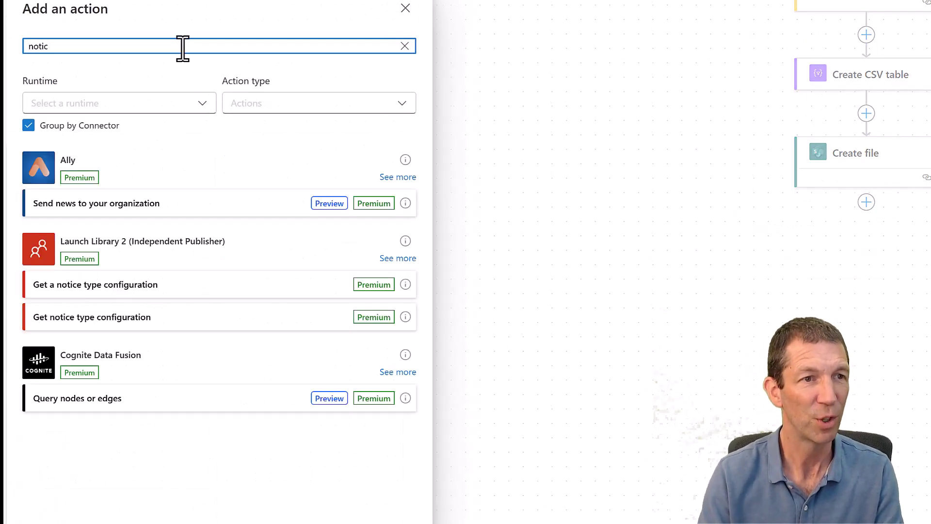
key("BackSpace")
type("f")
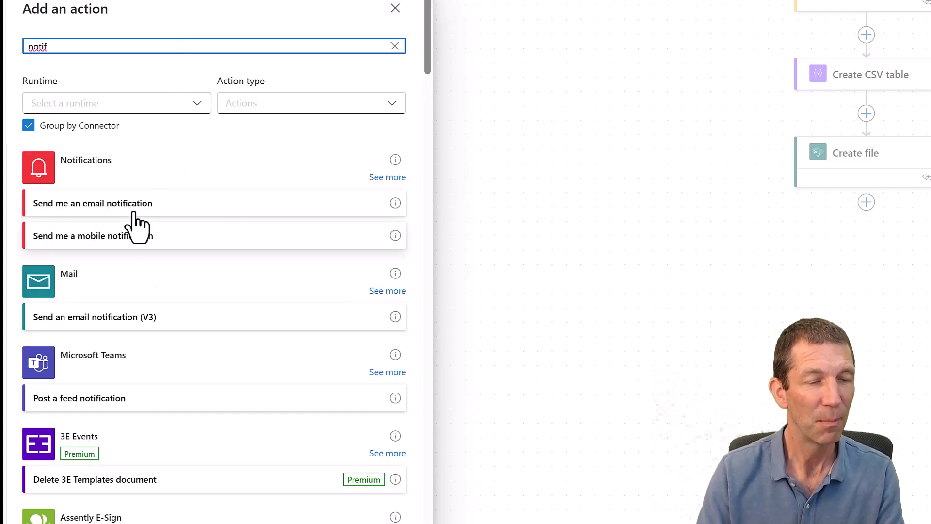
left_click(126, 237)
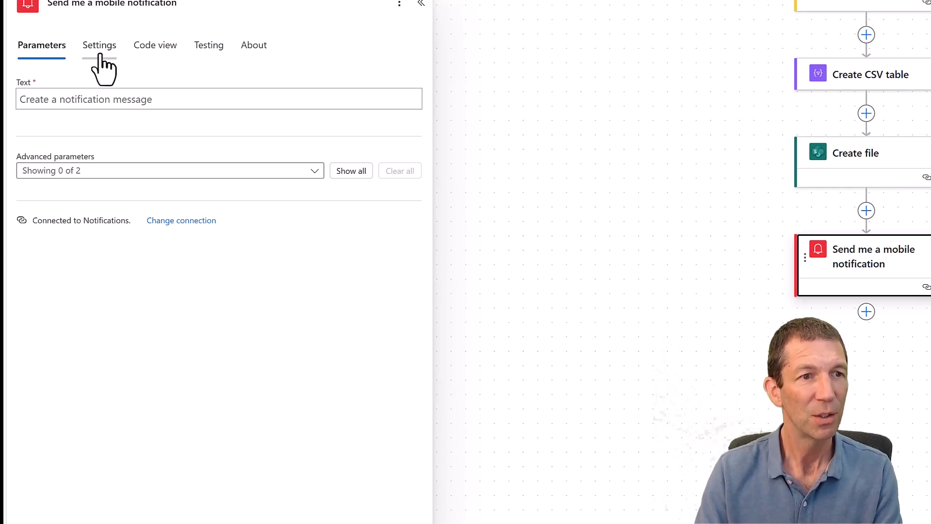
Step: Enter 'Updated' as the mobile notification's Text message
left_click(92, 97)
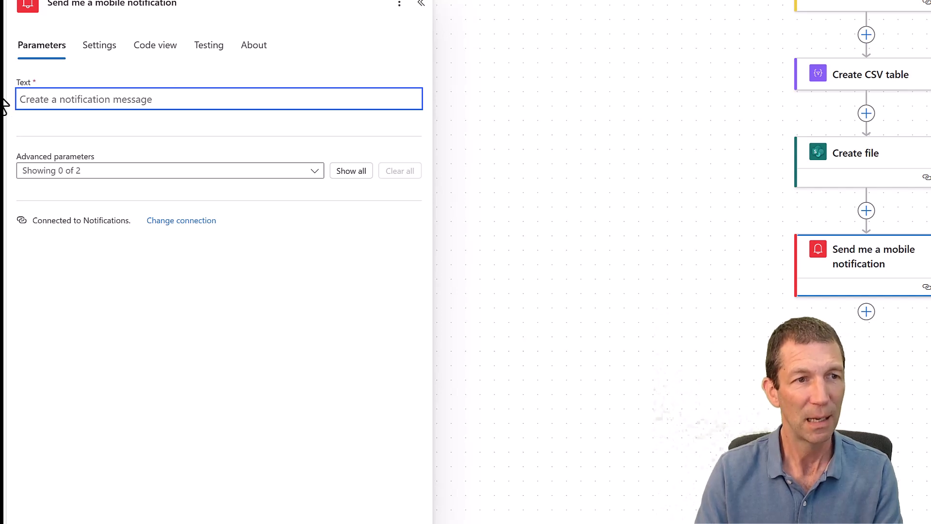
left_click(121, 99)
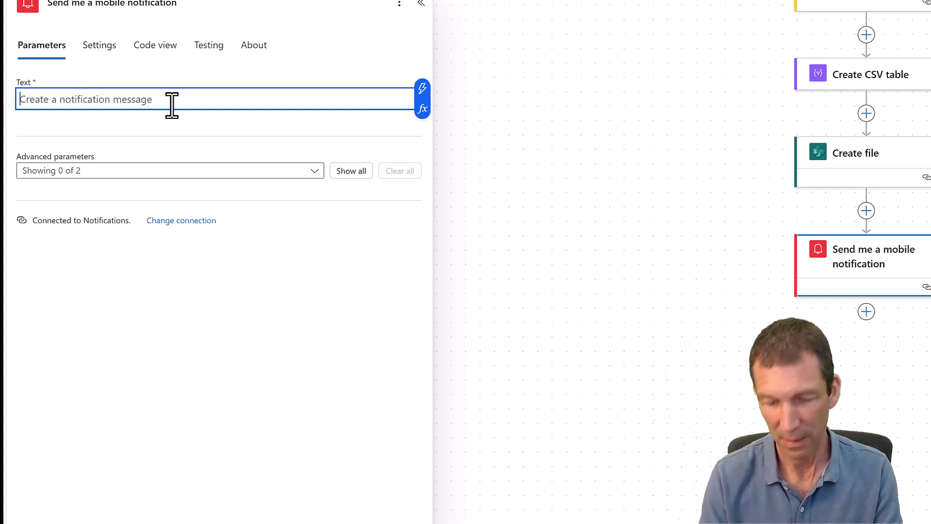
type("Up")
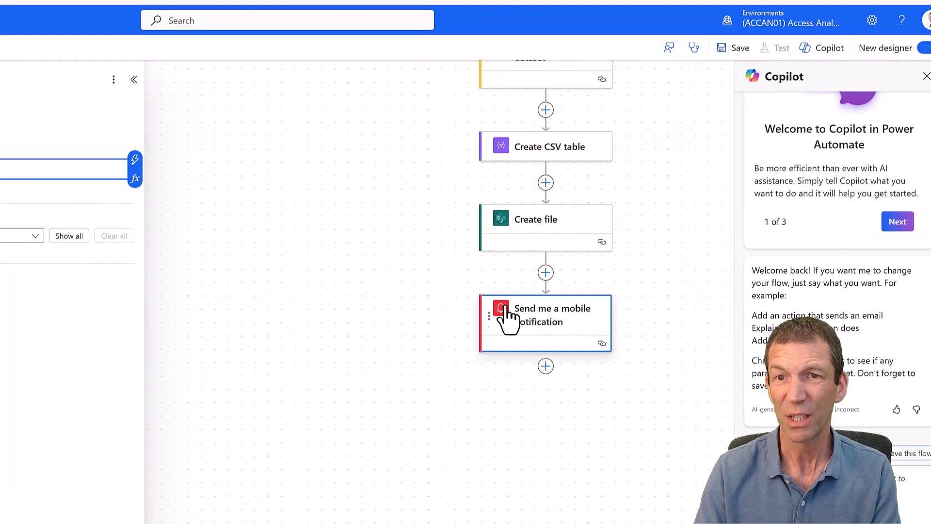
scroll(546, 327, "up", 1)
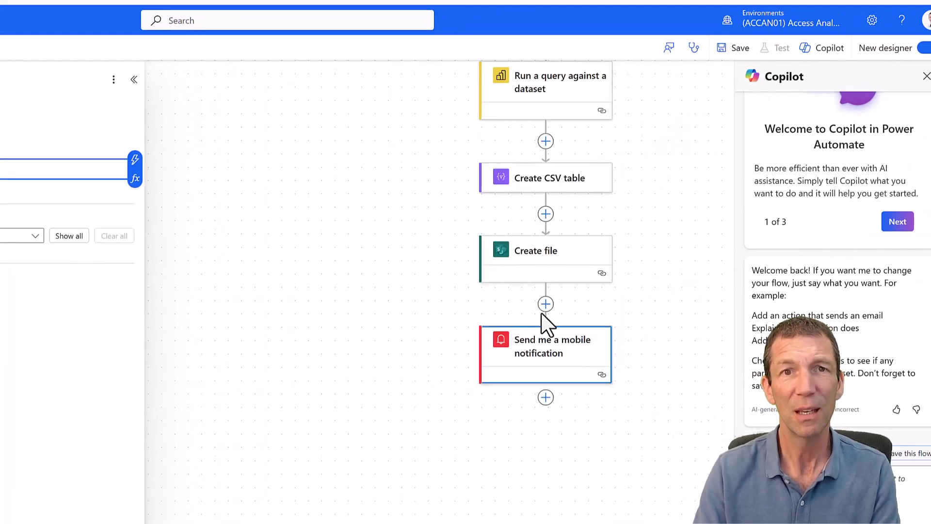
Step: Save the flow and switch to the SharePoint PowerAutomate folder to view its files
left_click(730, 54)
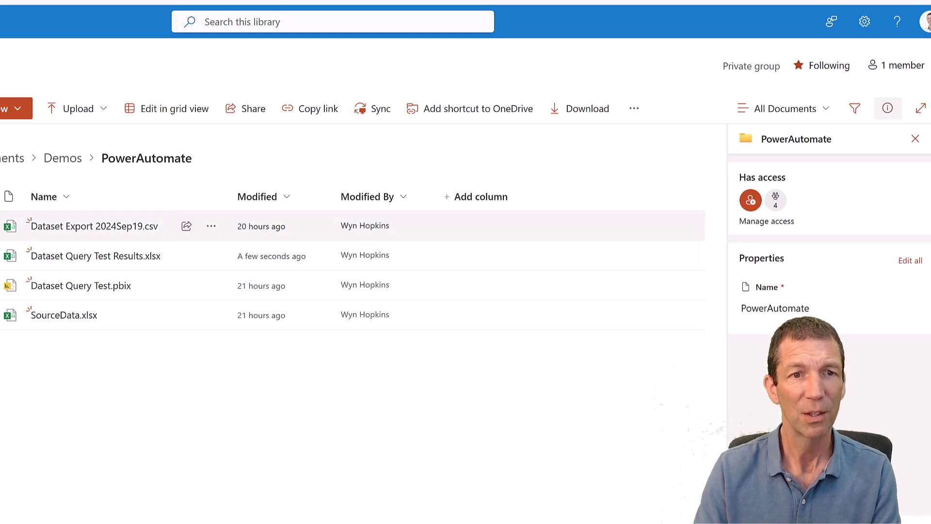
mouse_move(94, 225)
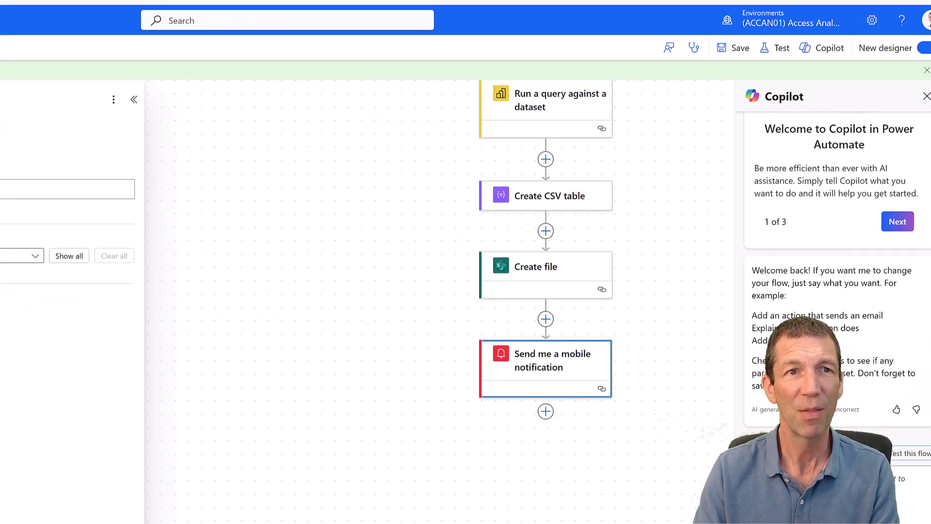
Step: Start a manual test run of Flow Demo from the top of the designer
scroll(545, 291, "up", 3)
scroll(545, 291, "up", 2)
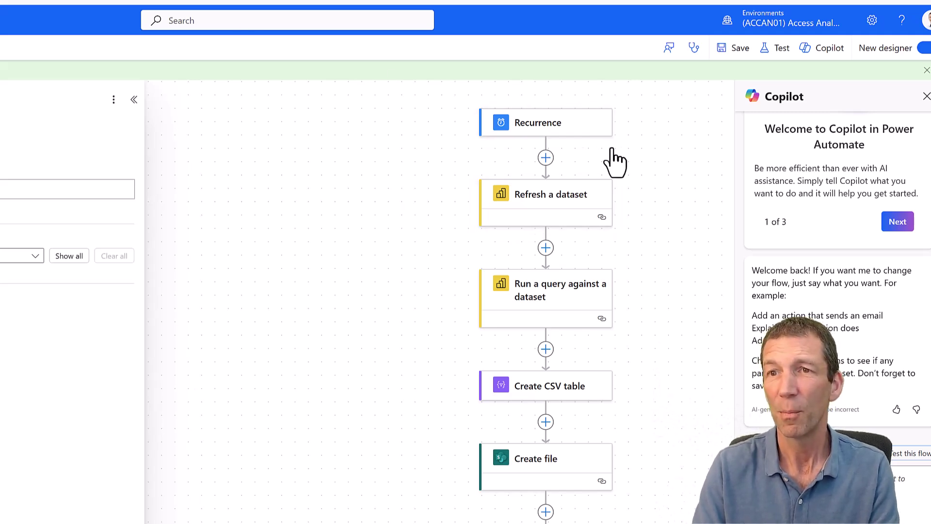
left_click(776, 48)
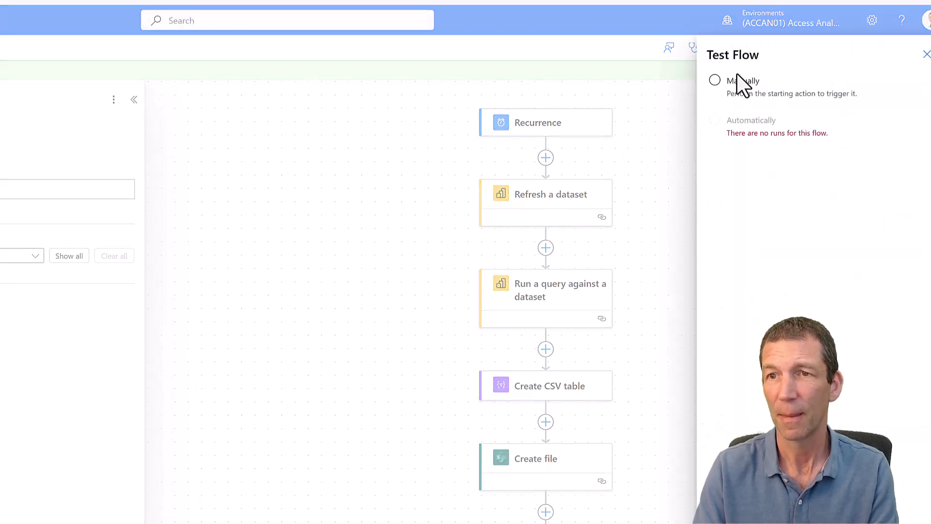
left_click(716, 81)
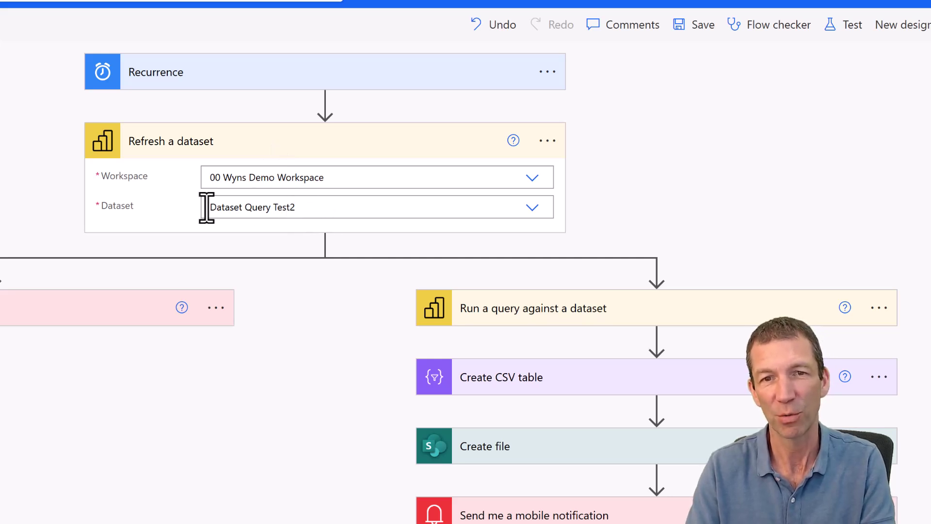
Step: Check the dataset query step's settings, then save and run the manual test
left_click(535, 321)
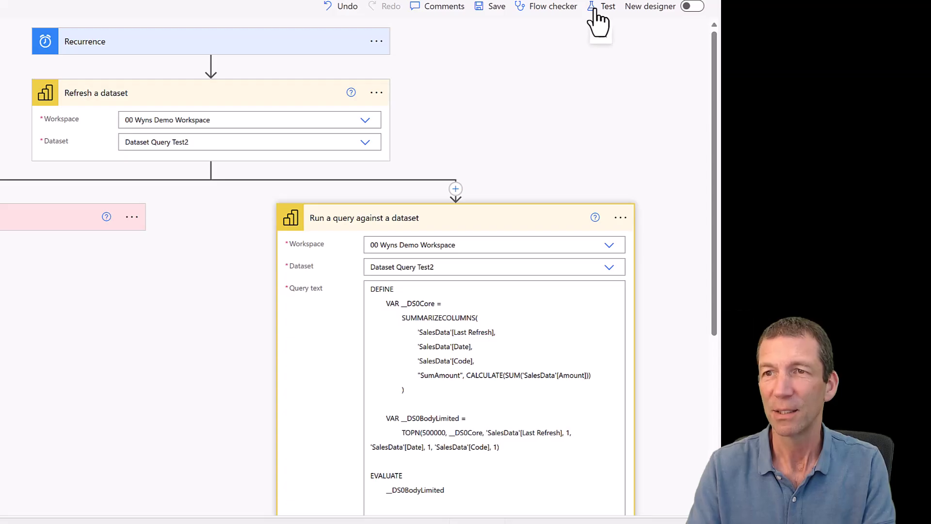
left_click(596, 10)
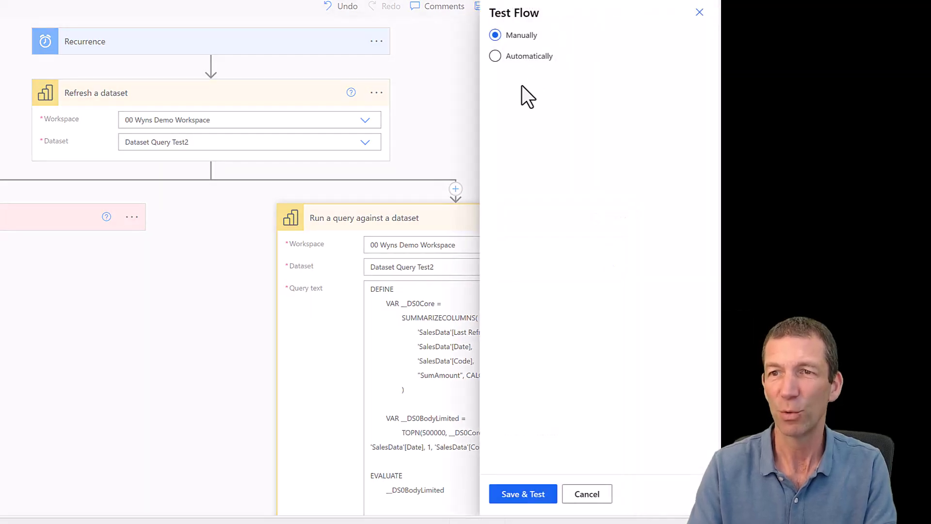
left_click(518, 494)
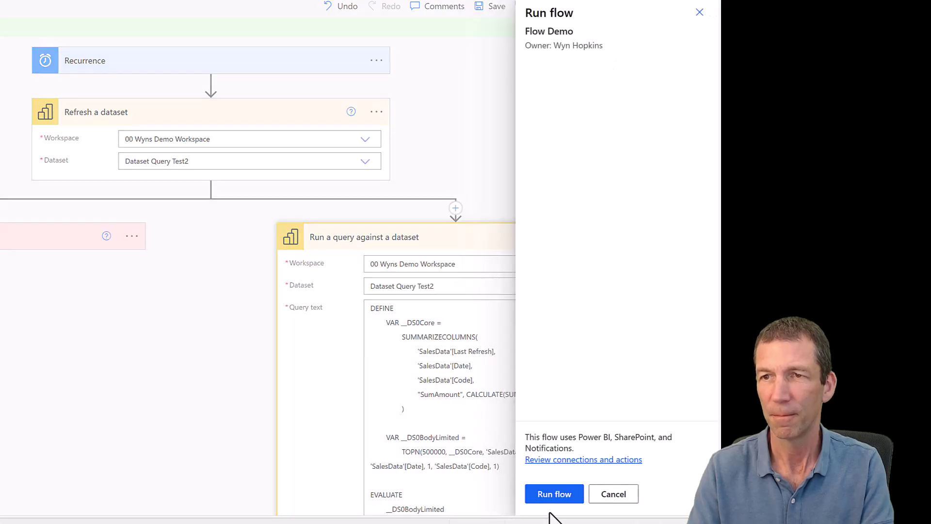
left_click(553, 502)
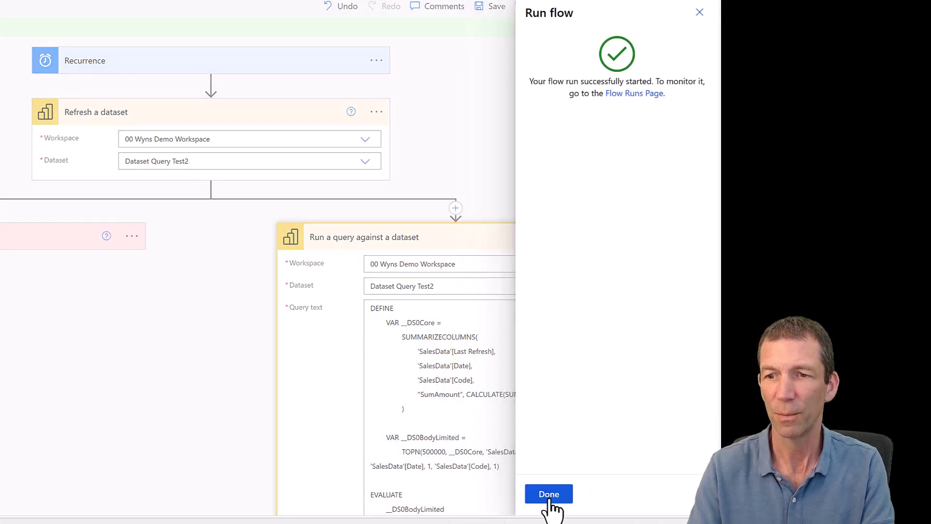
left_click(548, 494)
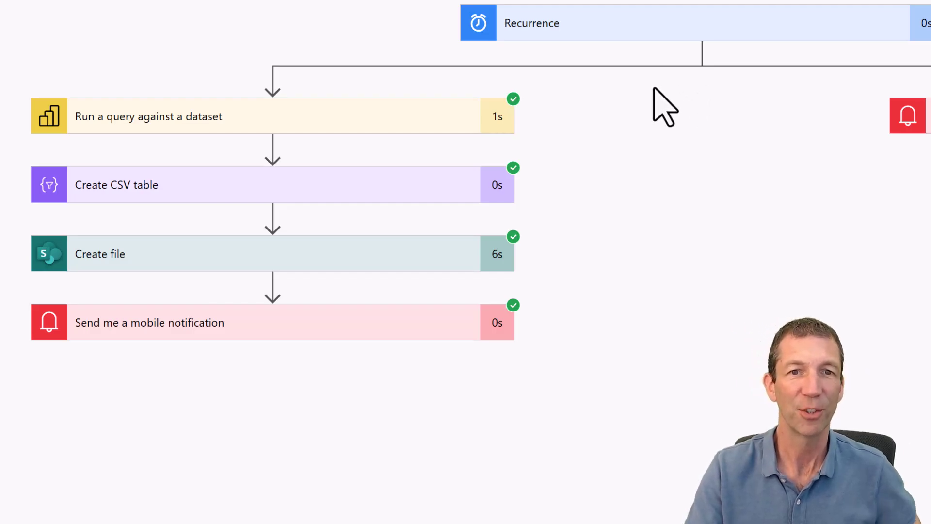
Step: Expand the run's Create file step to view its site address and folder path inputs
left_click(212, 256)
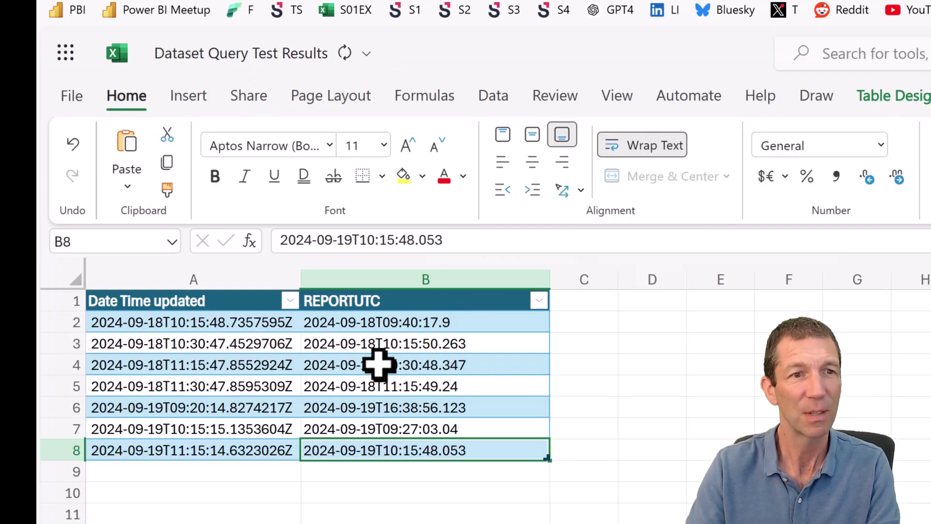
Step: In Excel, select the REPORTUTC value in B4 and show the Table Design options
left_click(379, 364)
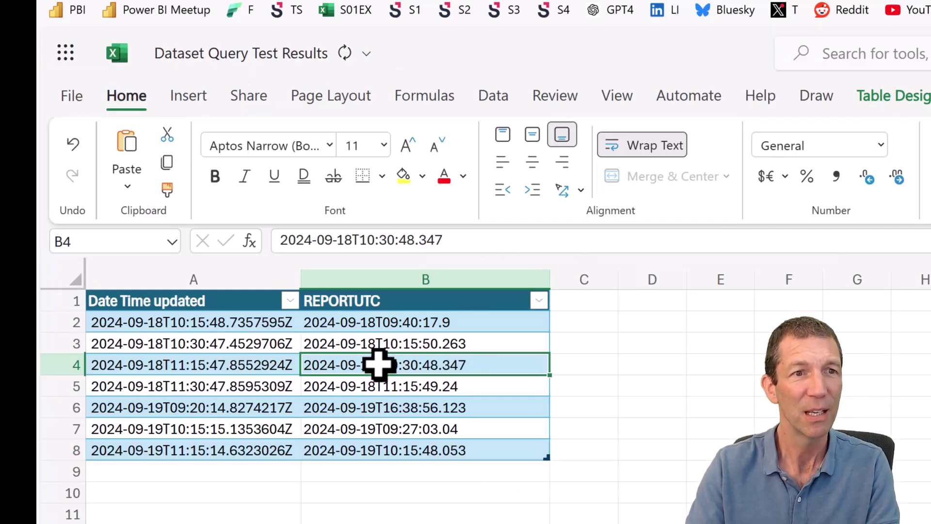
left_click(905, 109)
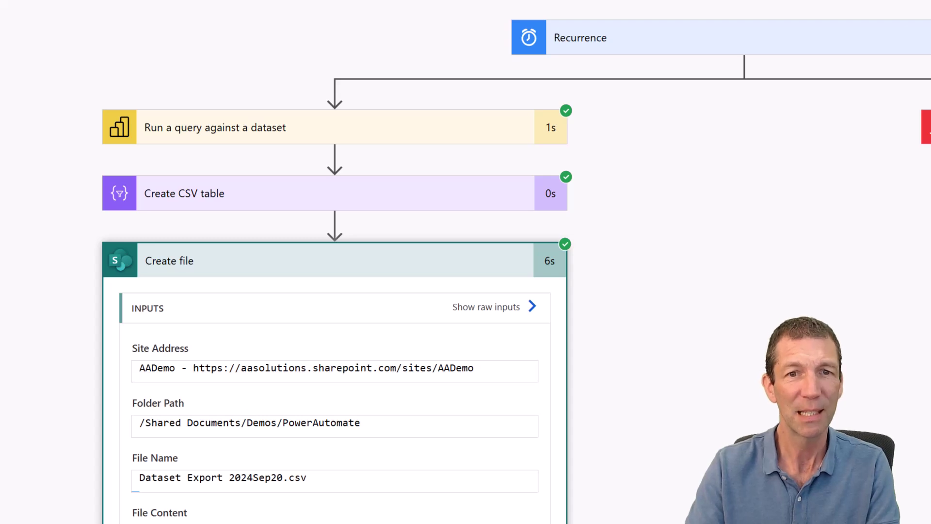
Step: Review the Create CSV table step's inputs and outputs in the run results
left_click(337, 190)
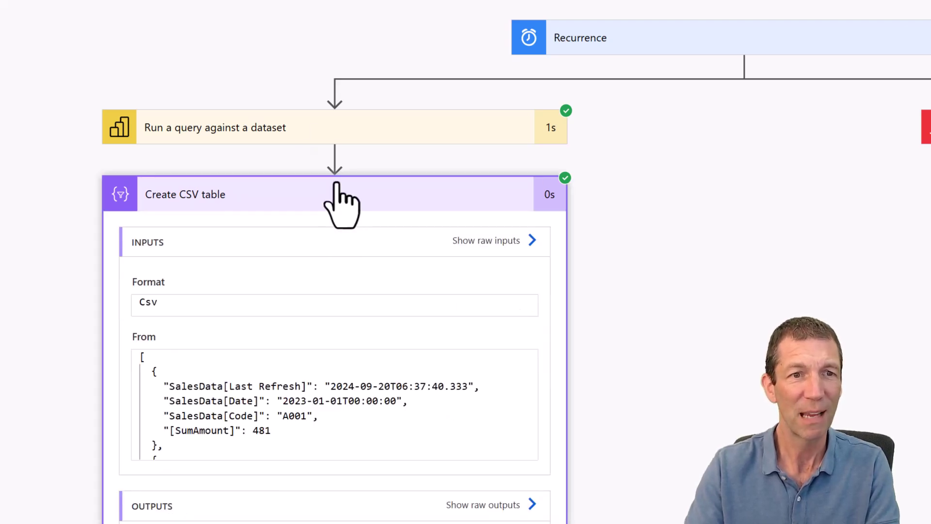
scroll(340, 218, "down", 5)
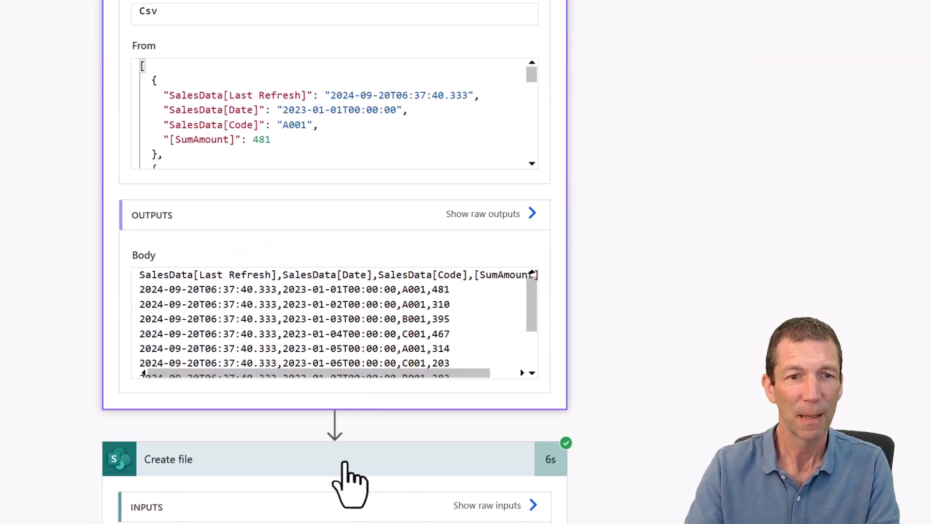
scroll(344, 463, "up", 4)
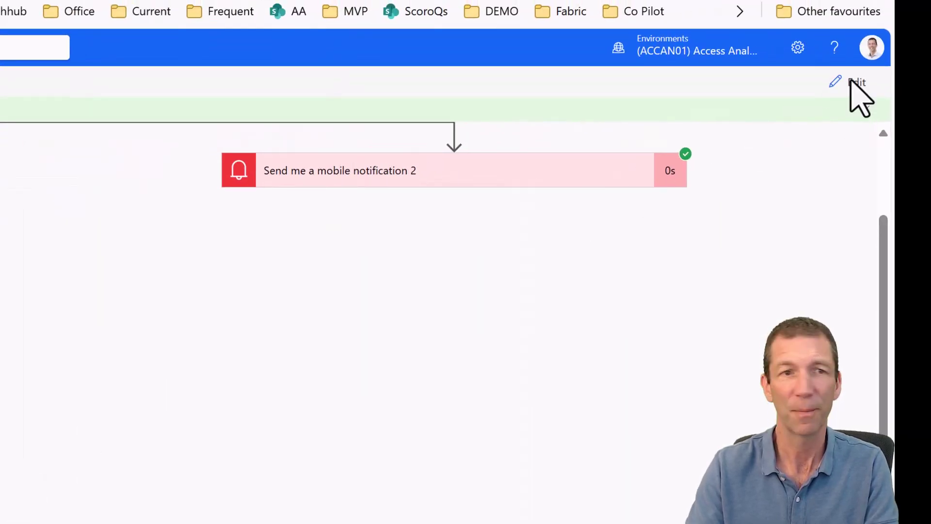
Step: Return the flow to edit mode and open the insert-step menu below Create file
left_click(850, 80)
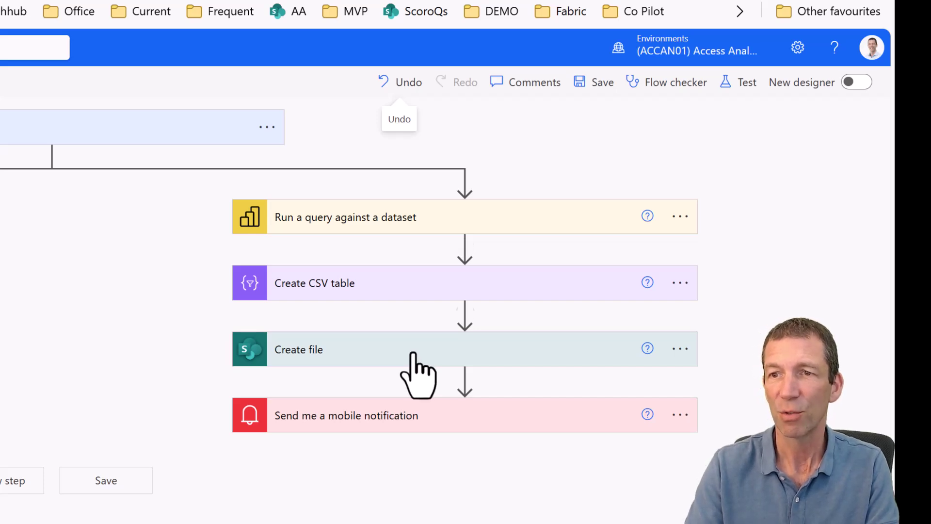
left_click(680, 348)
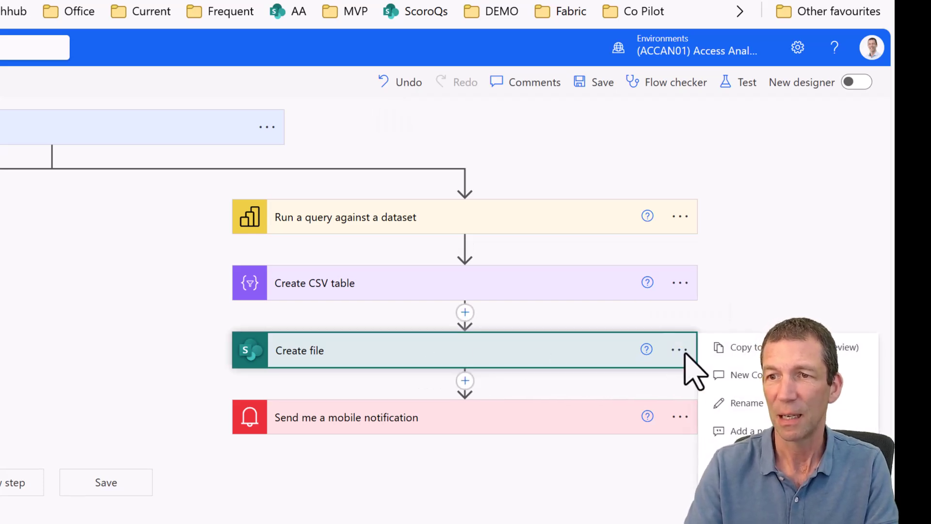
left_click(464, 312)
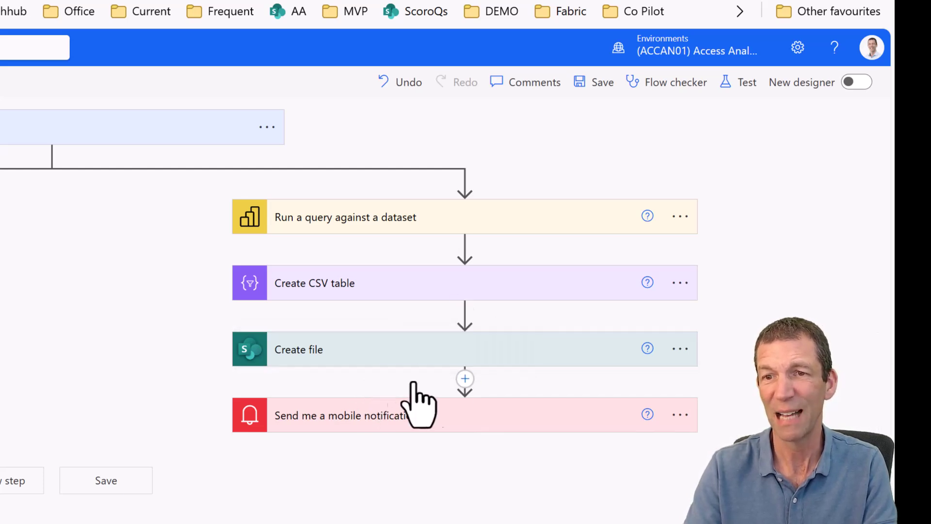
left_click(465, 378)
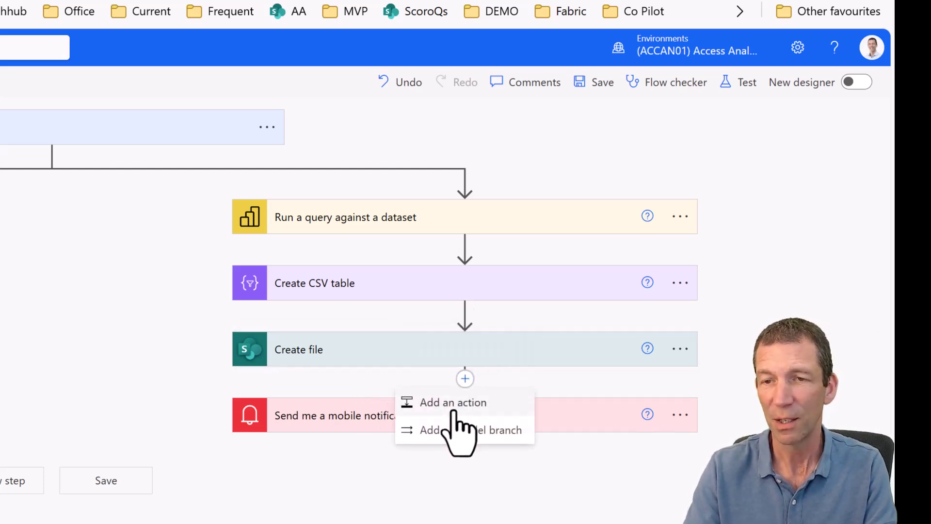
Step: Search 'exc' and add the Excel Online 'Add a row into a table' action after Create file
left_click(453, 405)
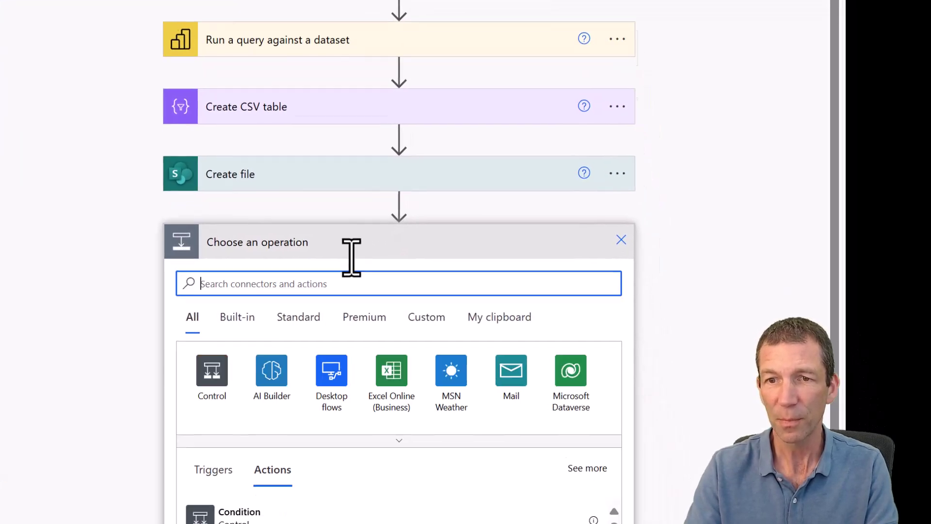
type("cp")
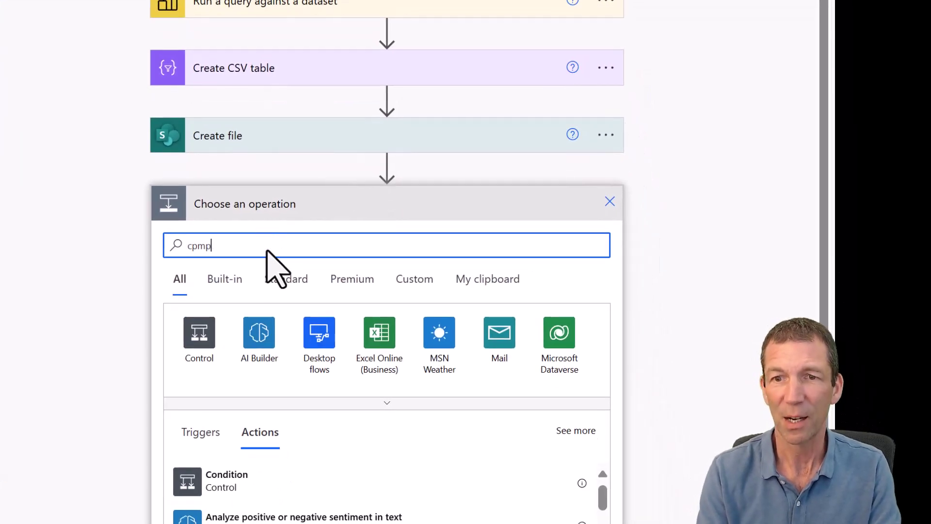
type("mp")
key("BackSpace")
key("BackSpace")
key("BackSpace")
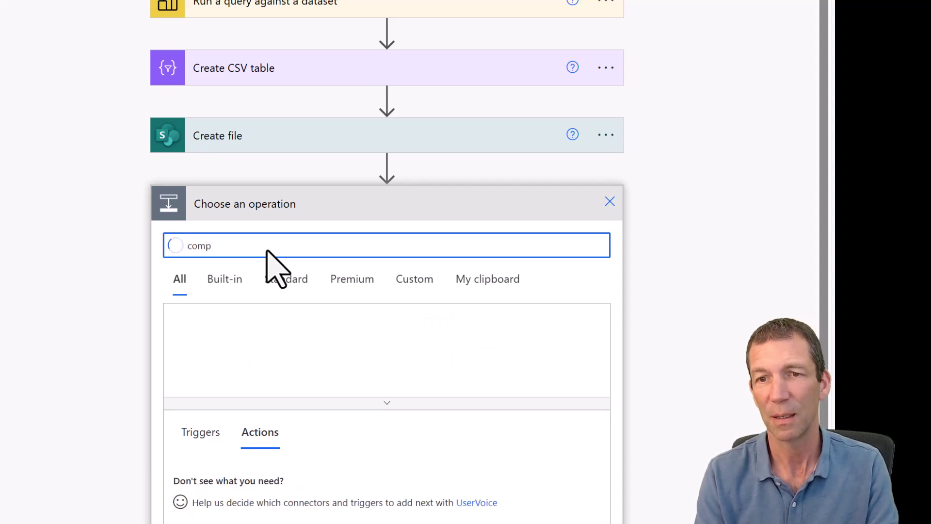
key("BackSpace")
key("BackSpace")
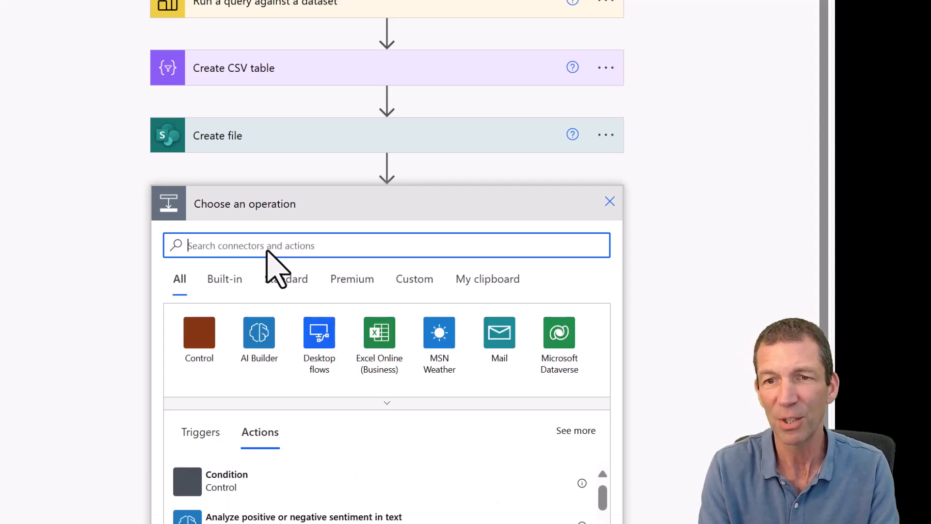
type("update")
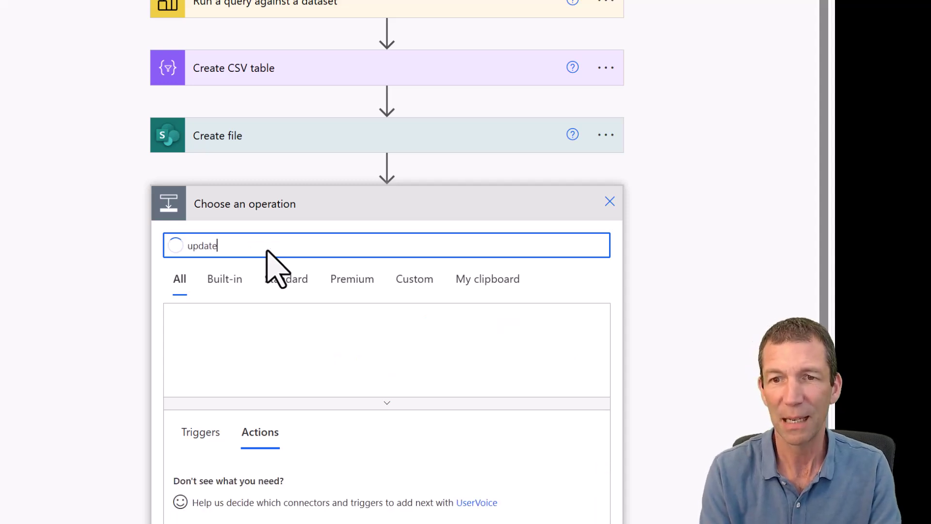
type(" excel")
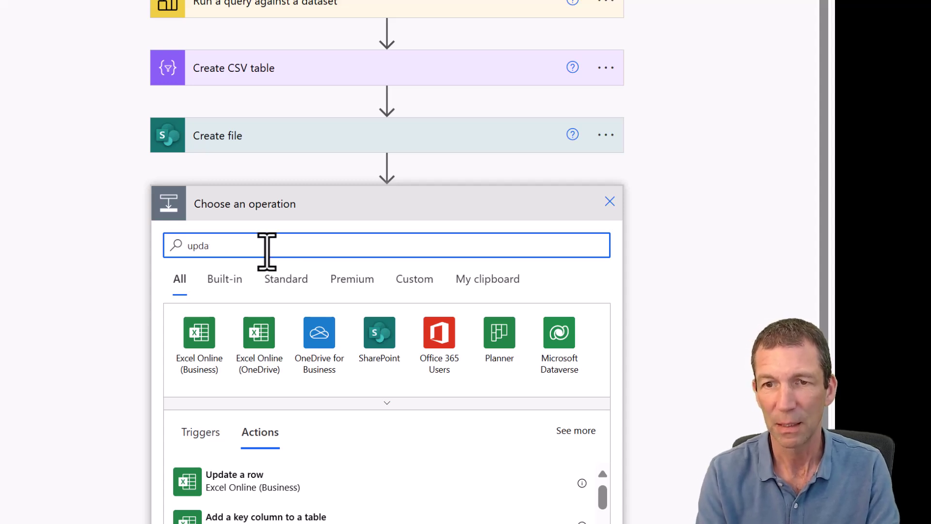
key("BackSpace")
type("excel add row")
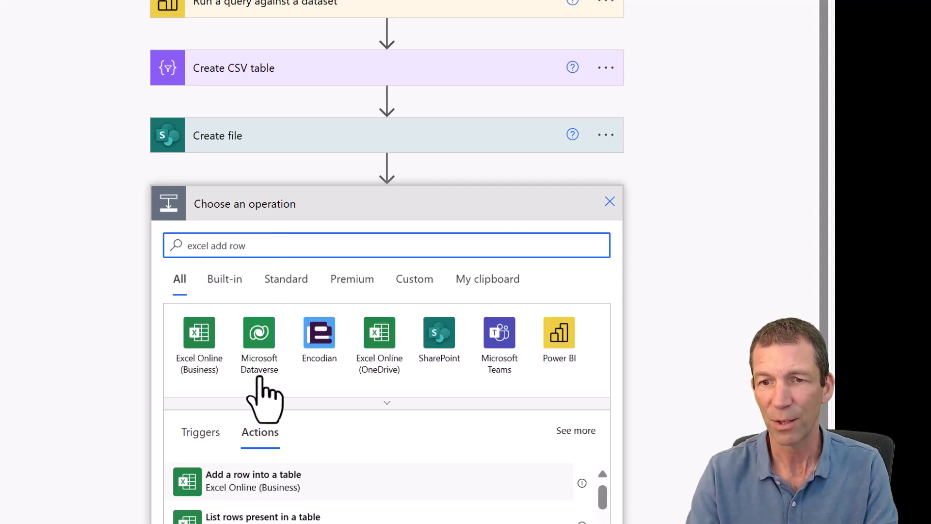
left_click(254, 475)
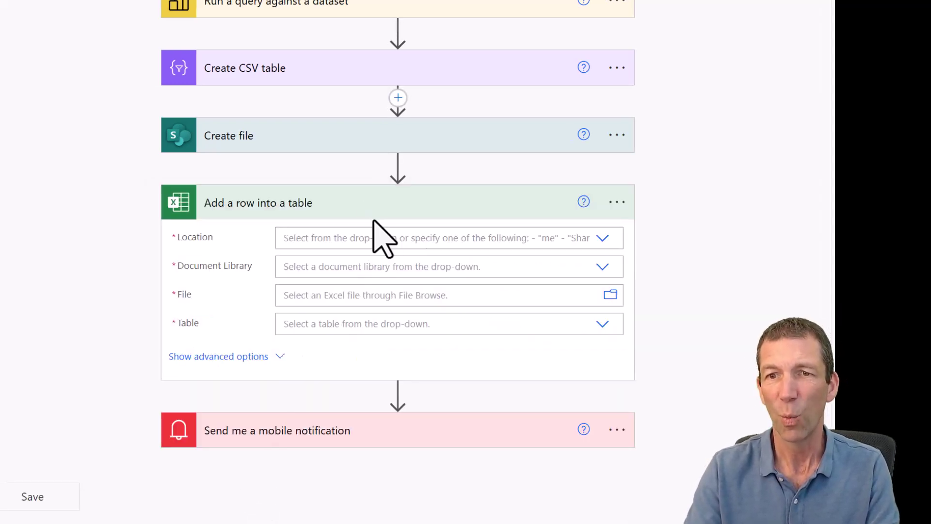
Step: Delete the Create file step and expand Create CSV table to check its First table rows input
left_click(616, 138)
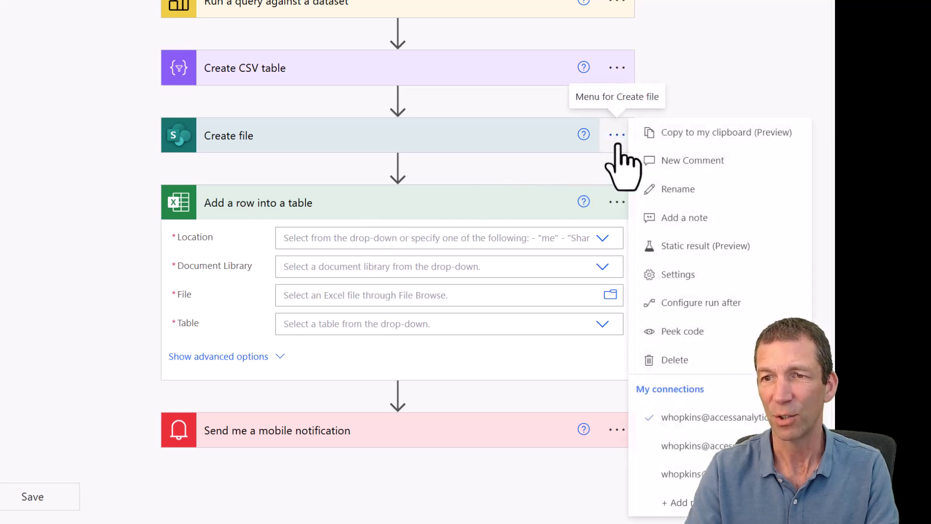
left_click(691, 361)
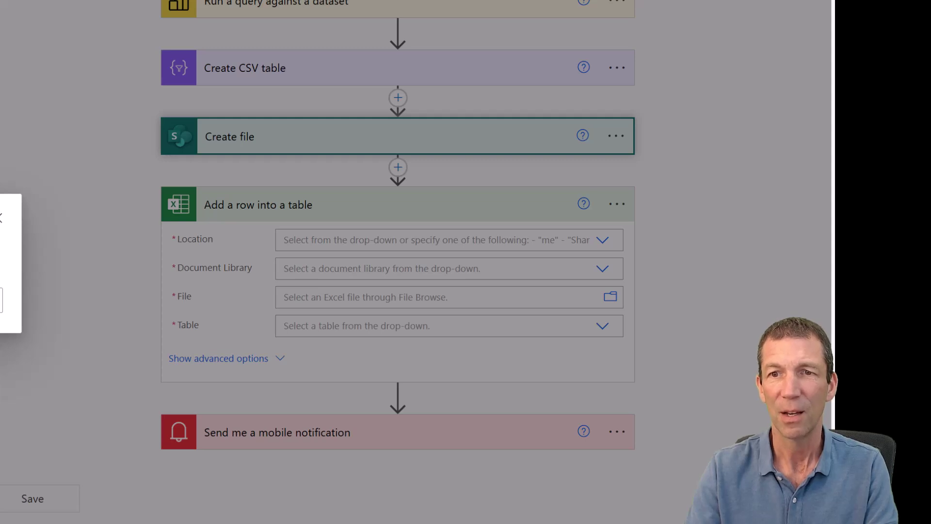
left_click(1, 300)
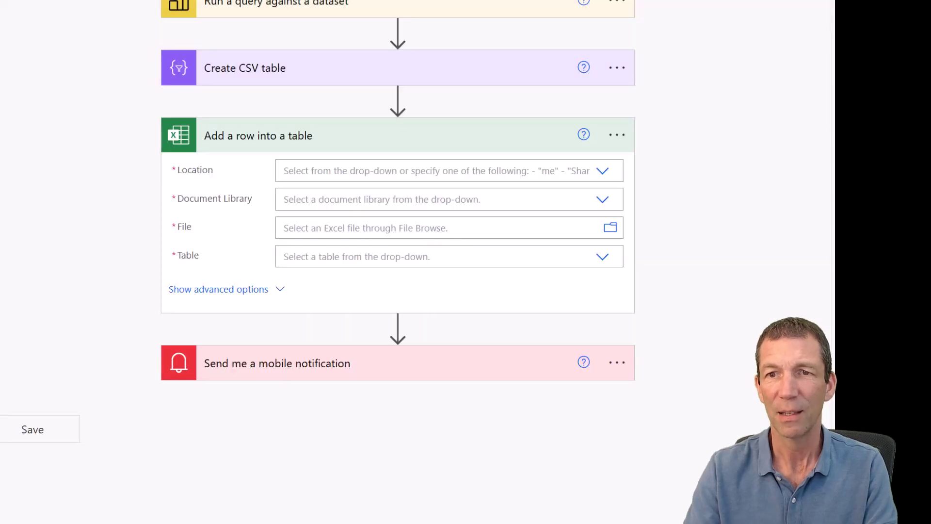
left_click(273, 79)
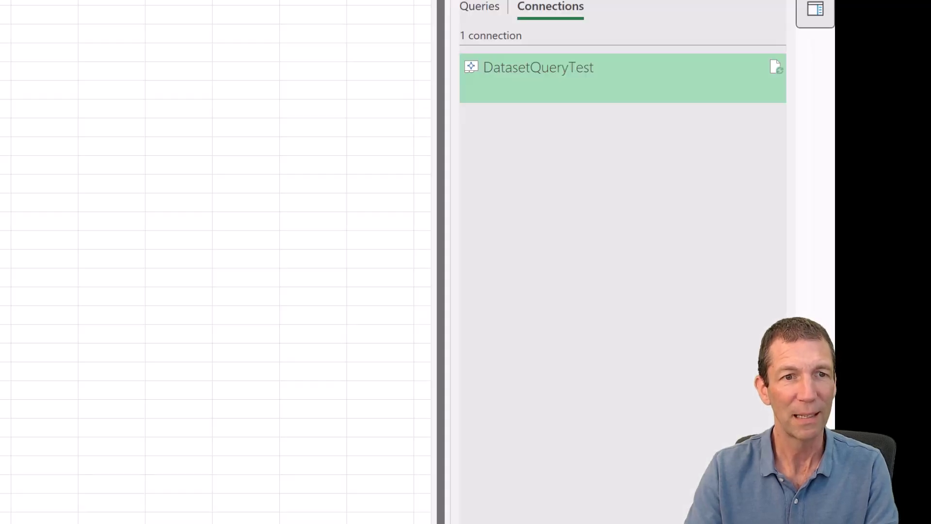
Step: Insert a Dataset Query Test table with only Last Refresh Date Time, showing 20/09/2024
left_click(125, 212)
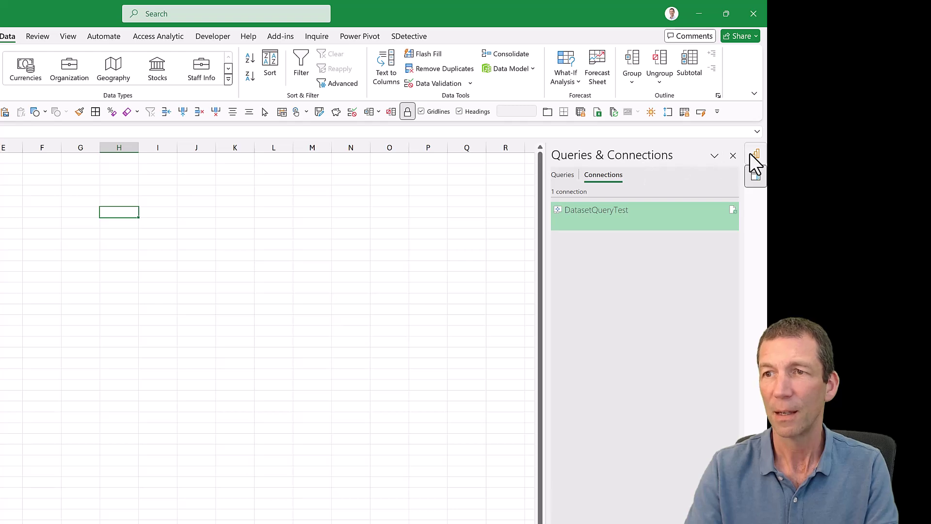
left_click(755, 155)
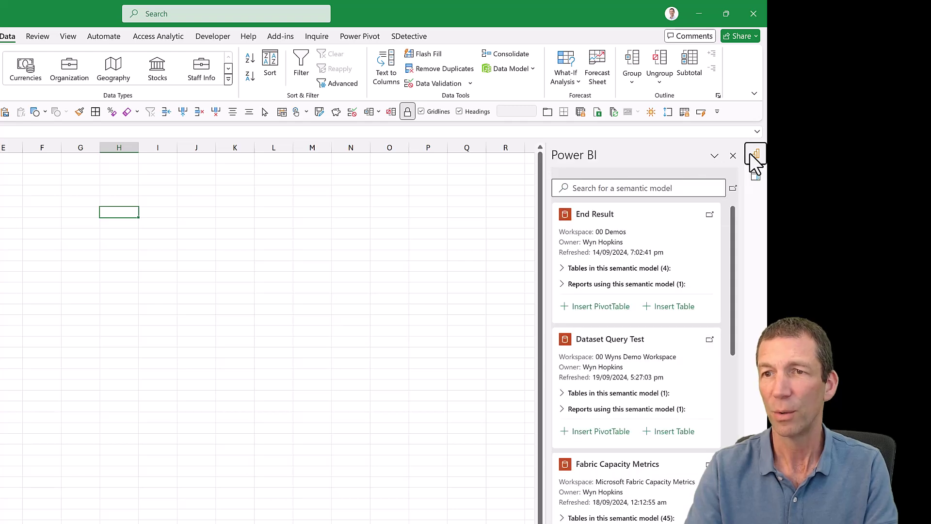
left_click(672, 431)
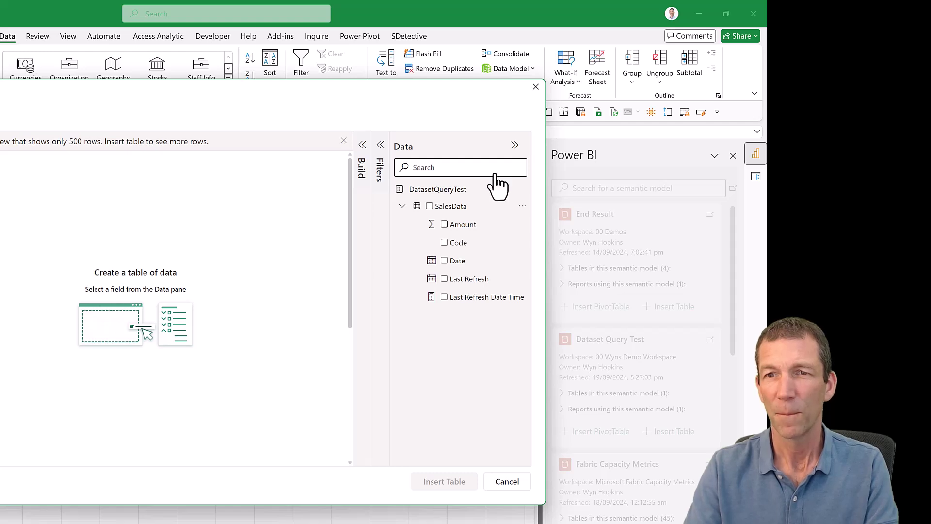
left_click(444, 297)
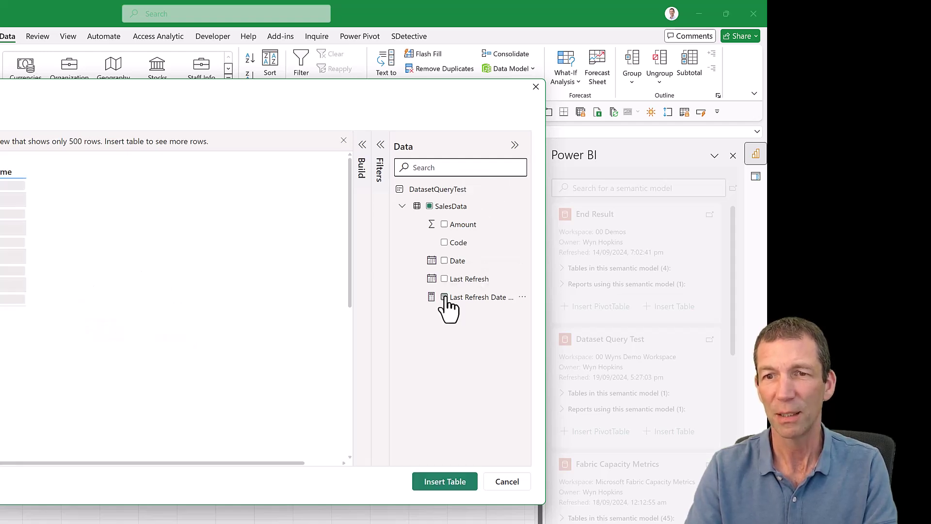
left_click(445, 481)
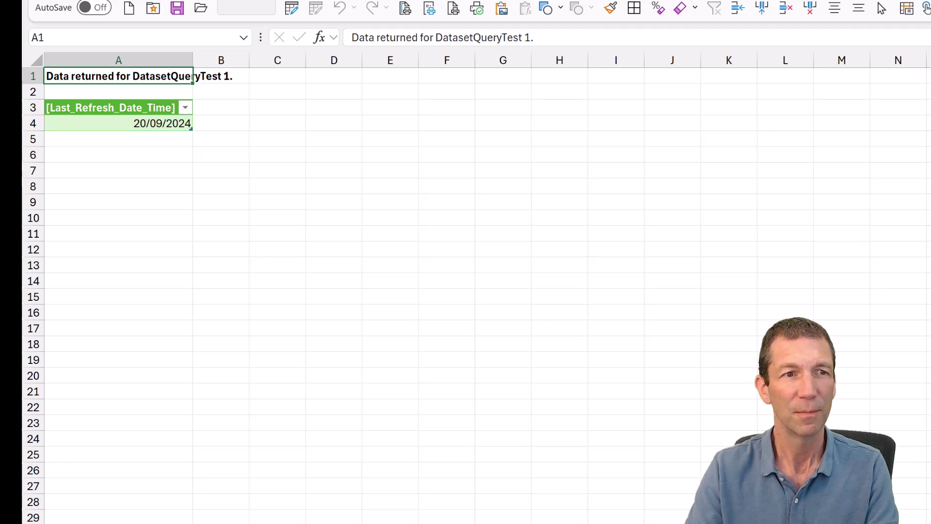
Step: Open the External Data Properties for the DatasetQueryTest 1 table
left_click(156, 121)
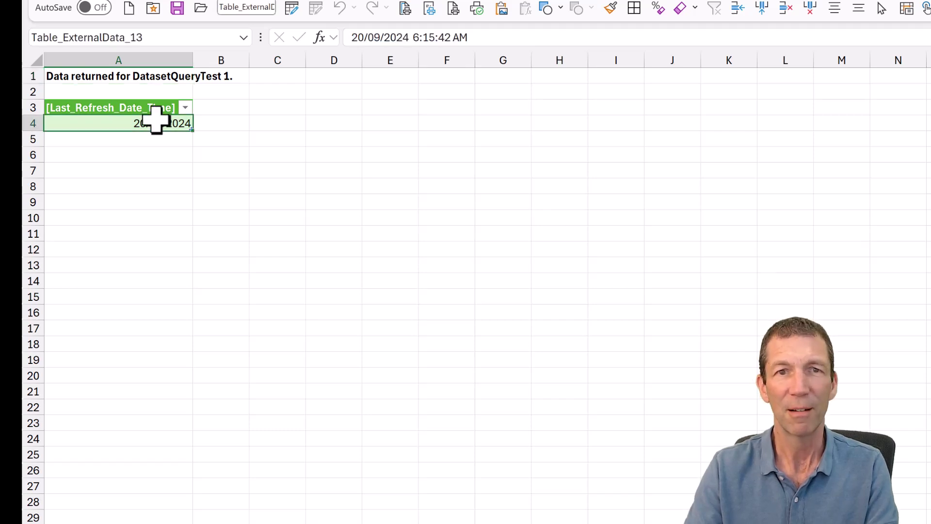
right_click(124, 117)
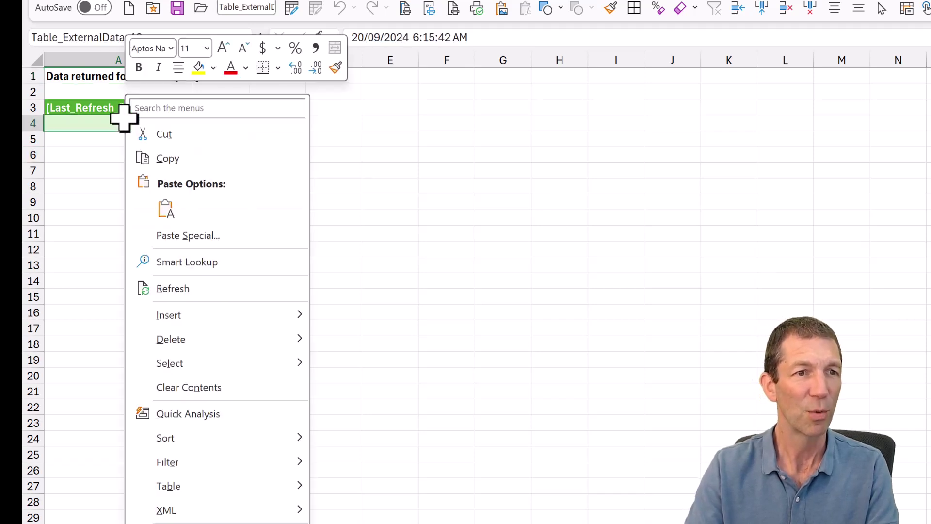
key("Escape")
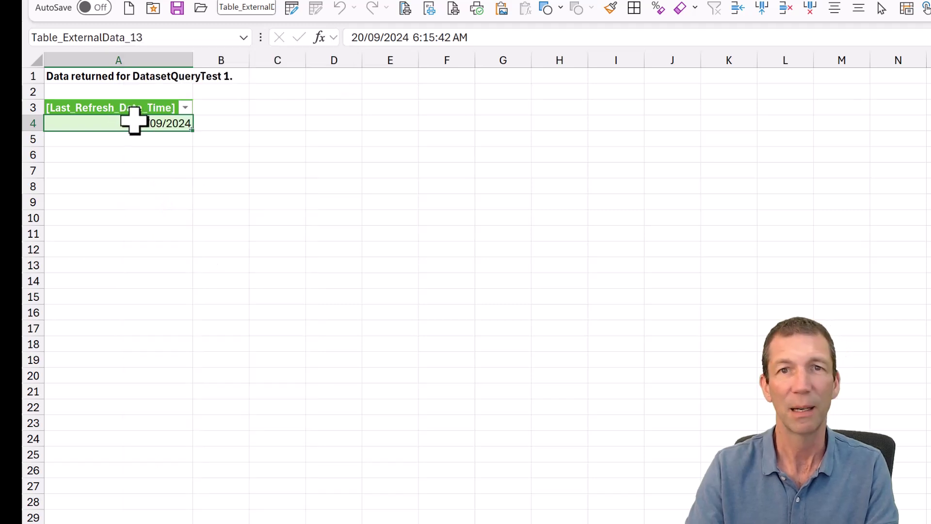
right_click(159, 126)
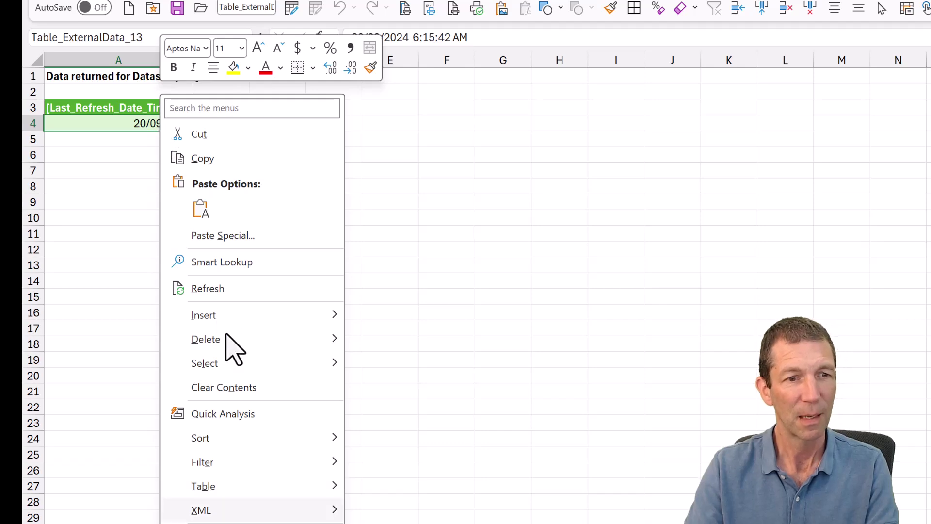
mouse_move(296, 495)
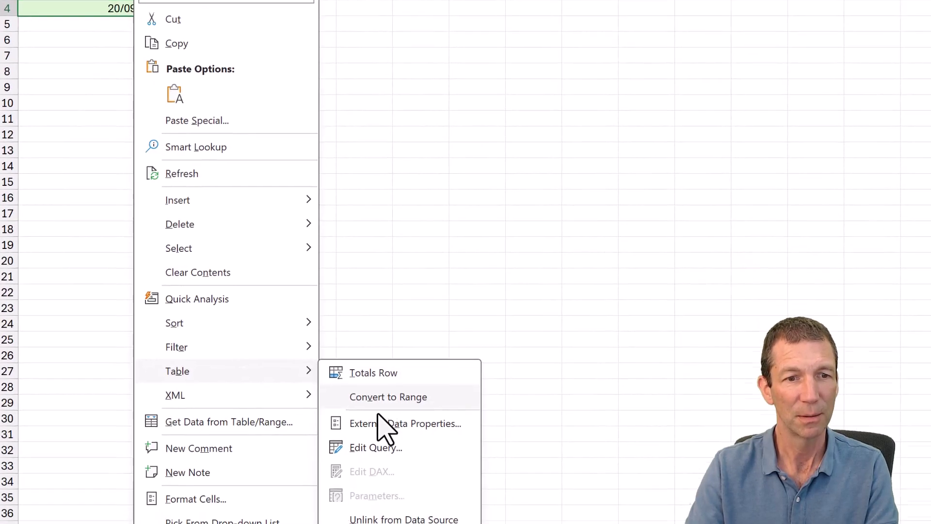
left_click(417, 519)
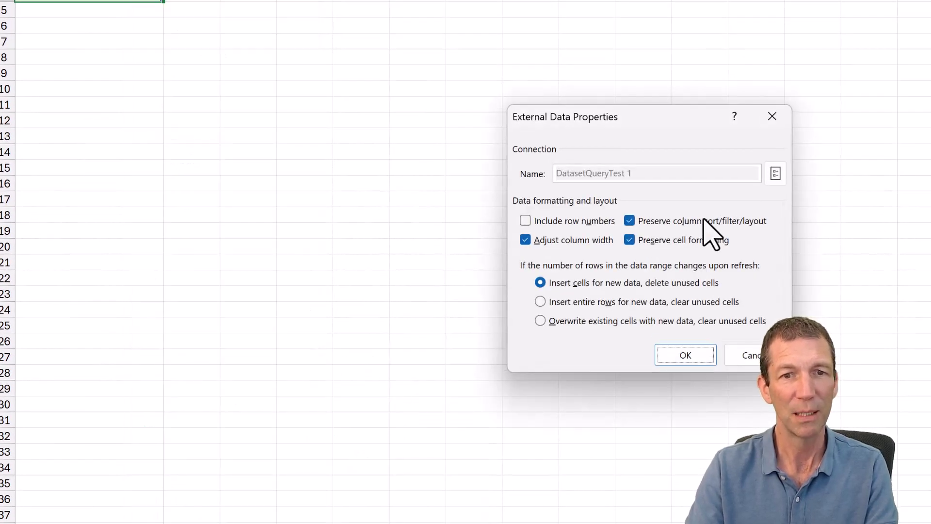
Step: Inspect the connection's query and select its EVALUATE ROW over 'SalesData'[Last Refresh Date Time] text
left_click(774, 173)
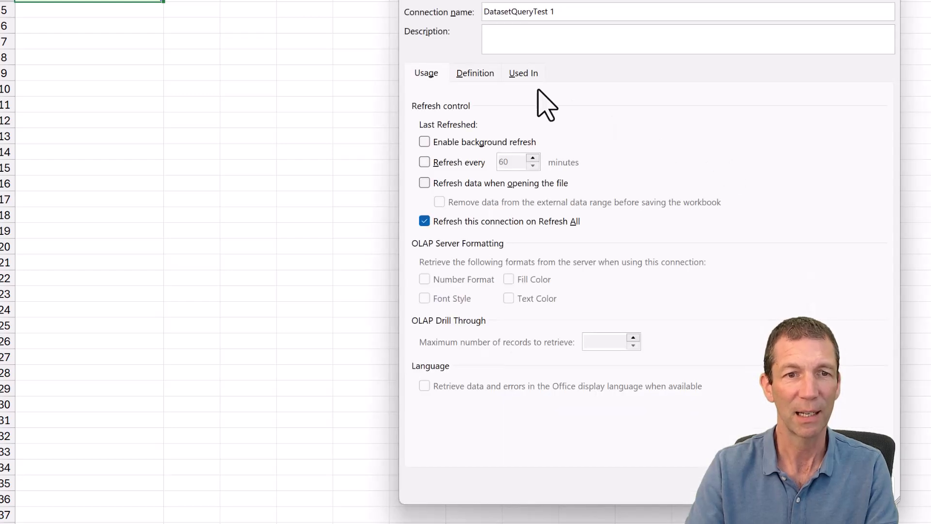
left_click(478, 74)
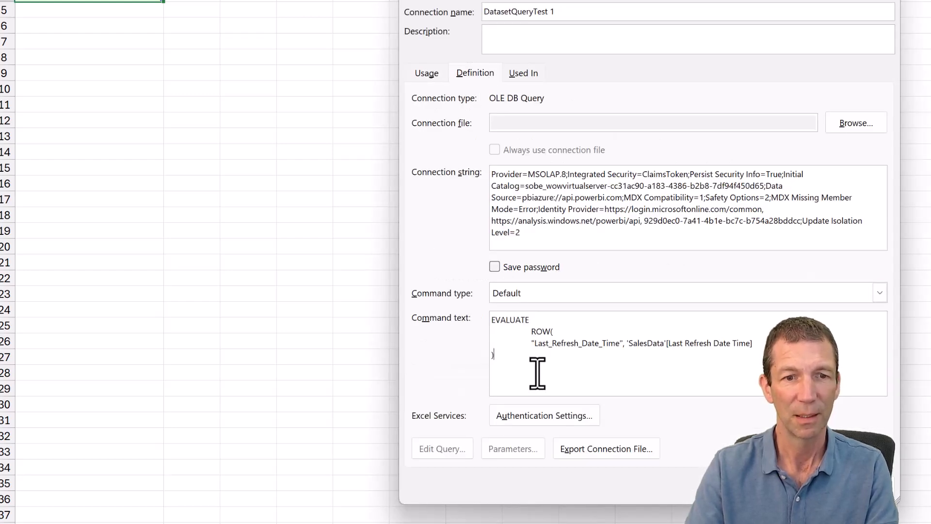
left_click_drag(469, 320, 485, 322)
key("ctrl+c")
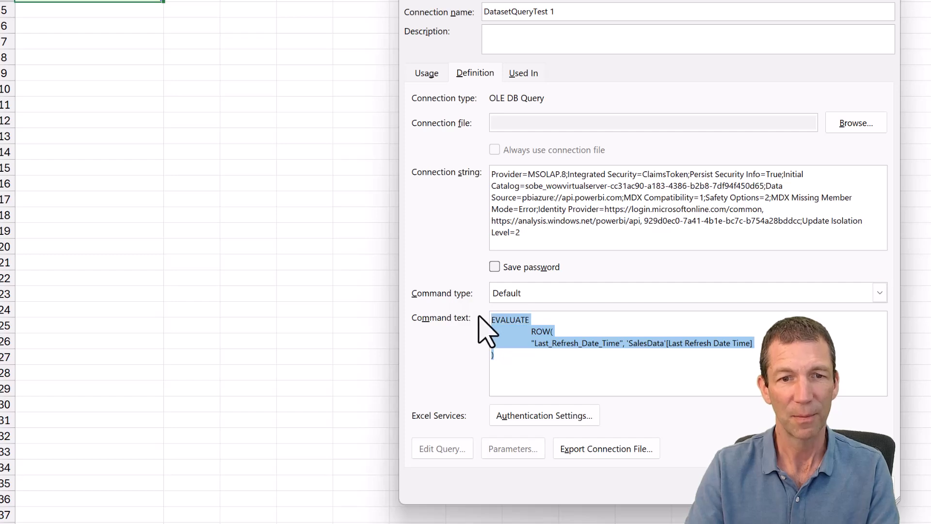
key("Escape")
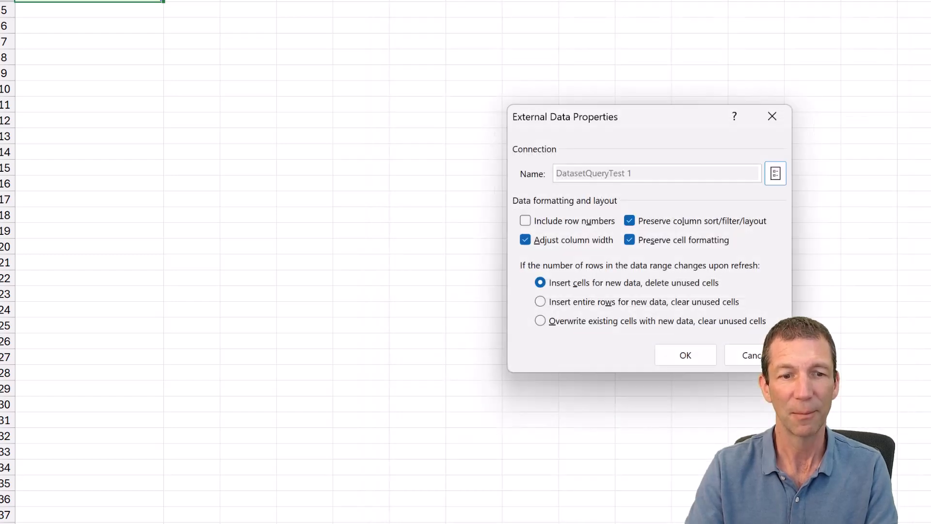
Step: Replace the dataset query's SUMMARIZECOLUMNS text with the EVALUATE ROW Last_Refresh_Date_Time query
mouse_move(422, 523)
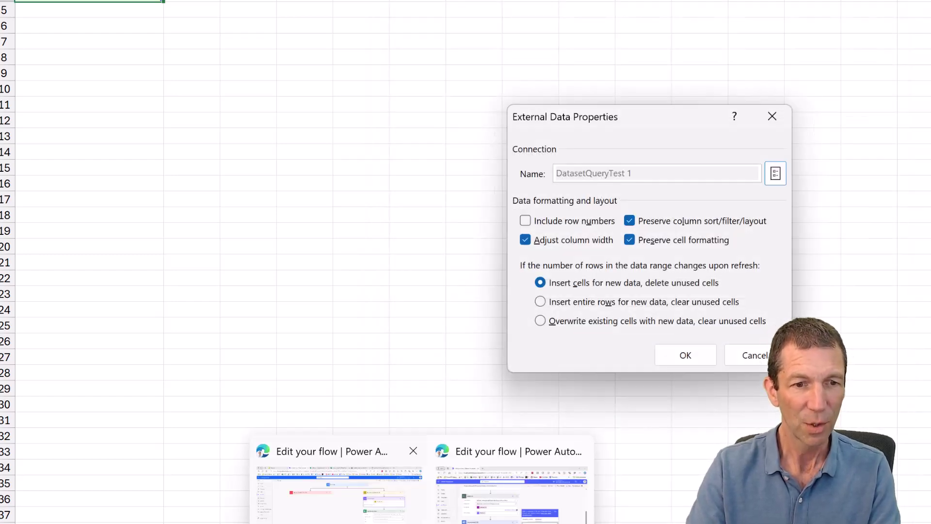
left_click(315, 456)
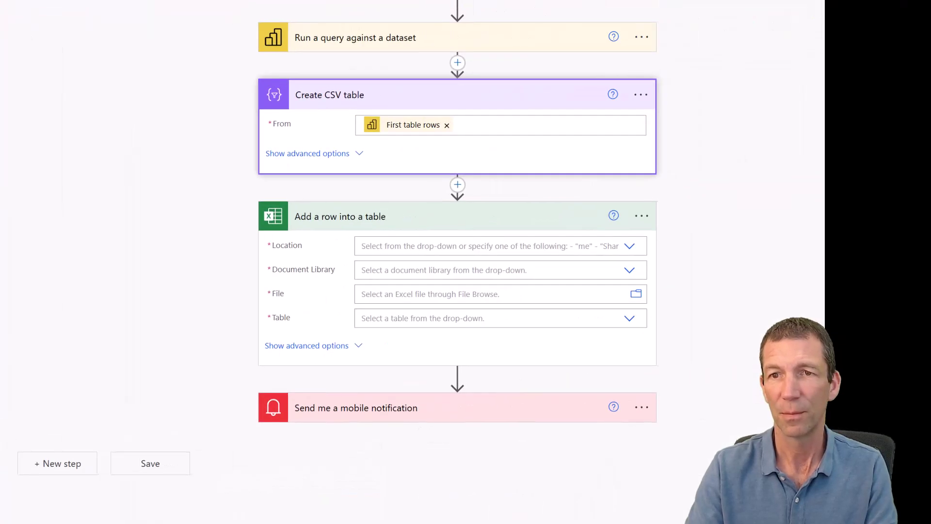
left_click(424, 38)
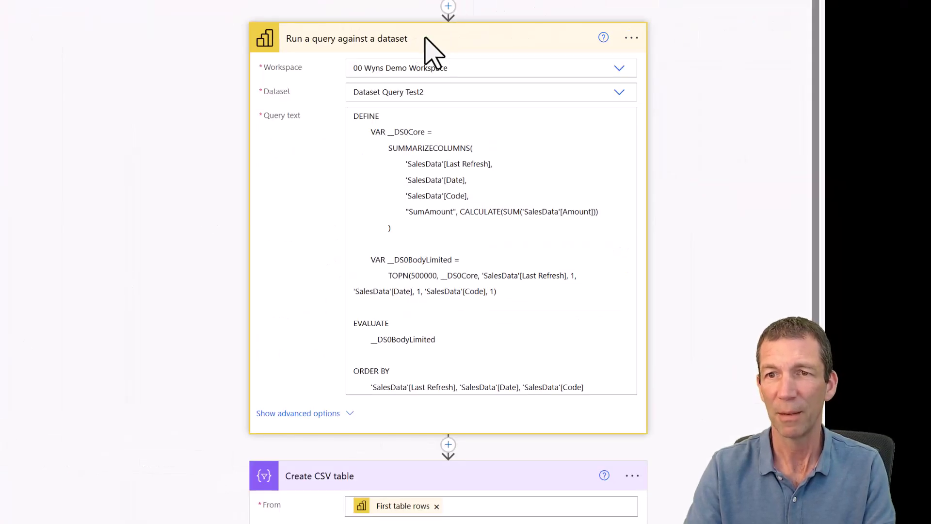
scroll(425, 38, "down", 5)
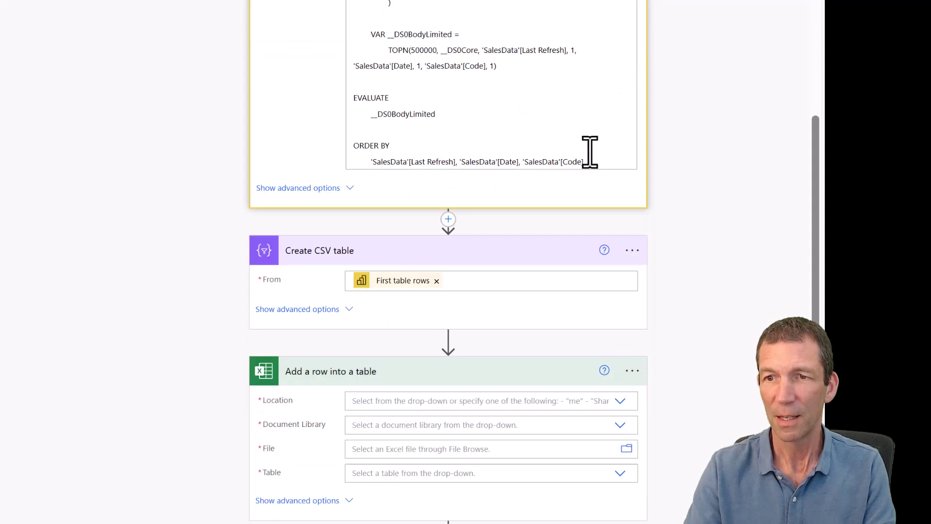
left_click_drag(448, 141, 437, 2)
scroll(261, 169, "up", 3)
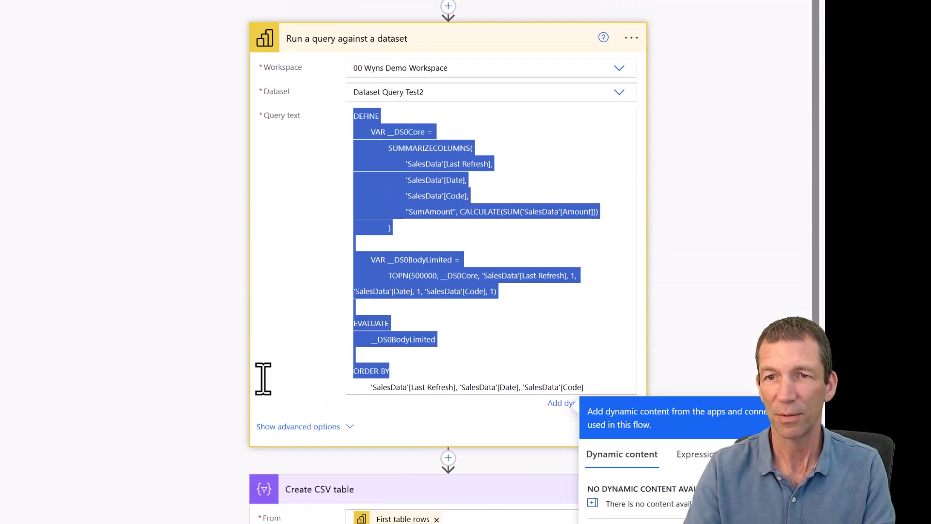
key("BackSpace")
key("ctrl+a")
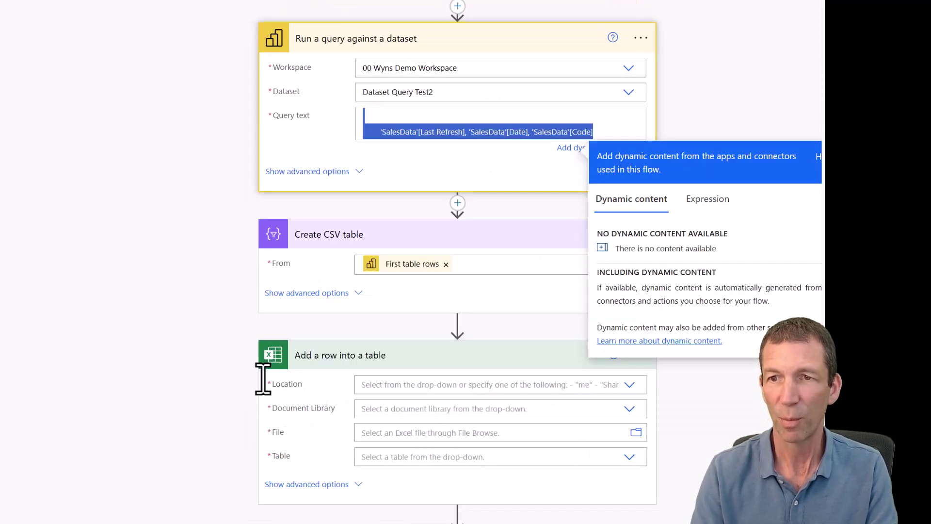
key("BackSpace")
key("ctrl+v")
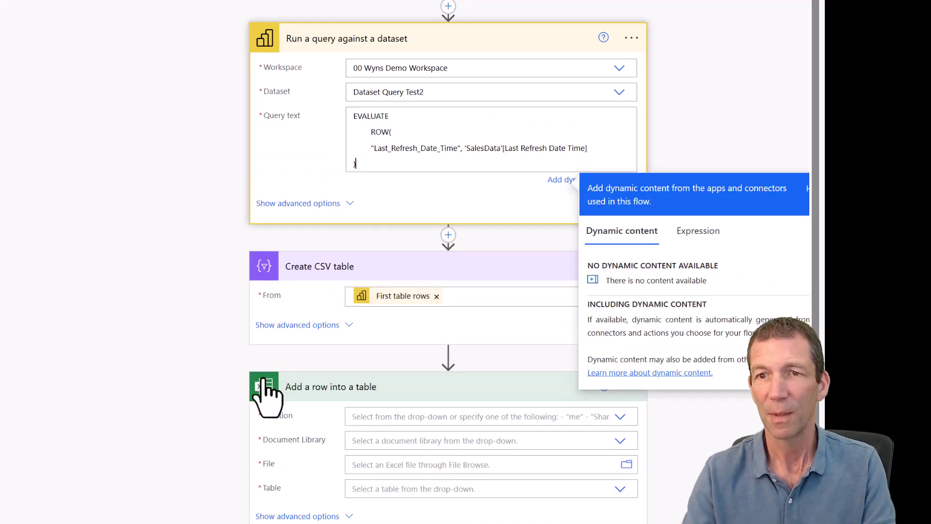
left_click(212, 257)
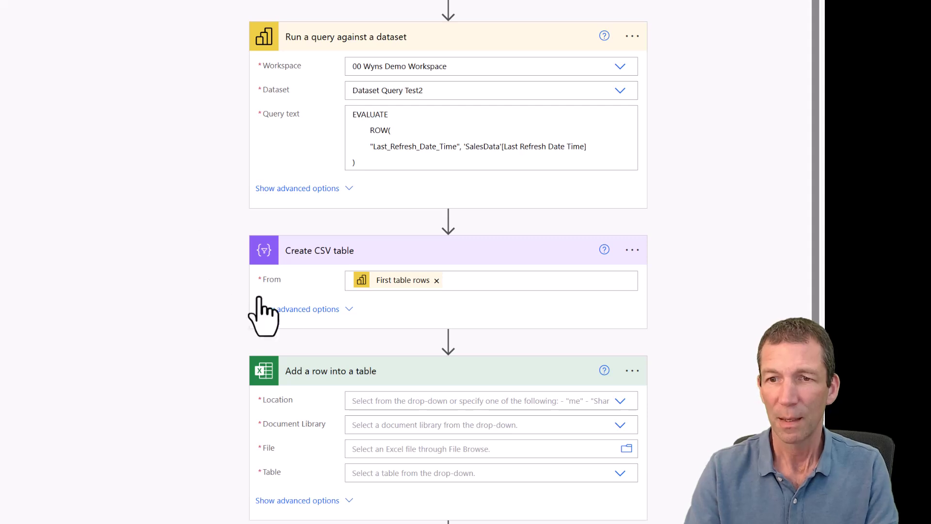
Step: Target tblTracker in Group - AADemo Documents, Demos/PowerAutomate/Dataset Query Test Results.xlsx
left_click(371, 403)
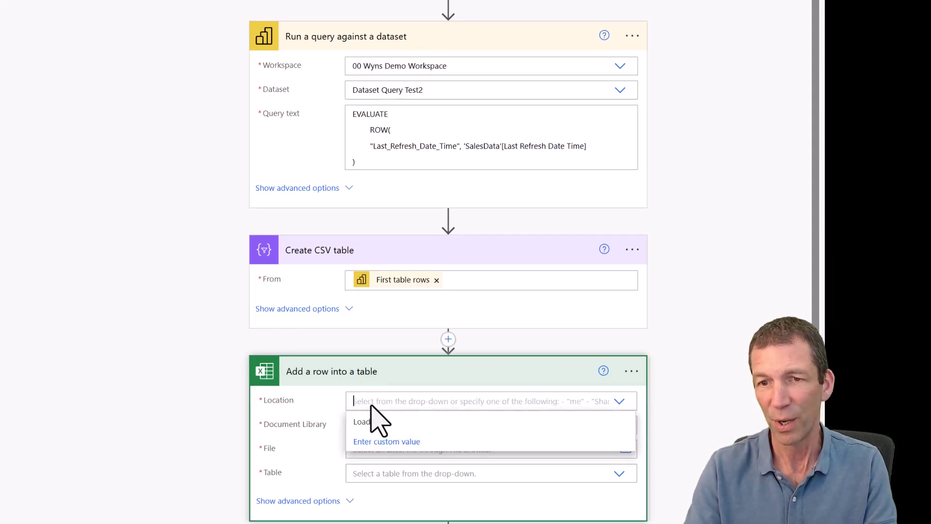
key("ctrl+plus")
key("ctrl+plus")
key("ctrl+plus")
scroll(472, 401, "down", 6)
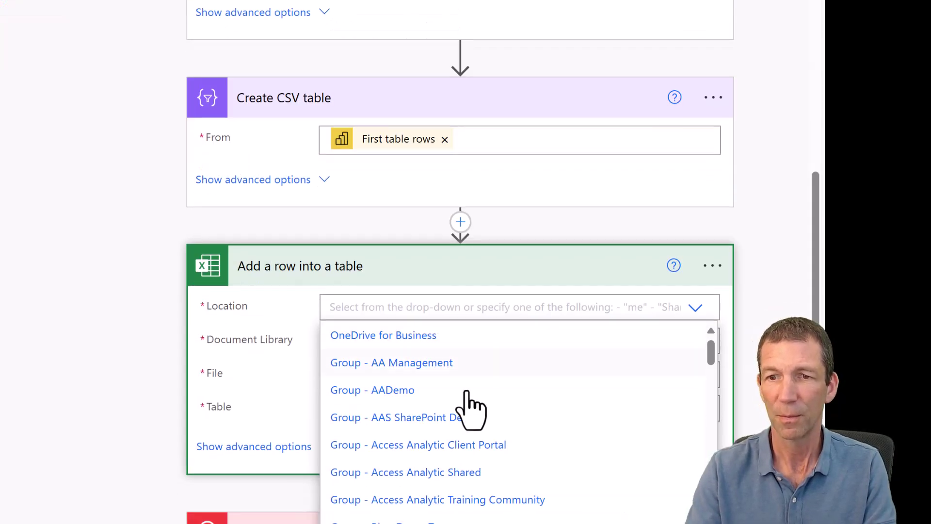
left_click(464, 390)
left_click(691, 341)
left_click(621, 368)
left_click(703, 375)
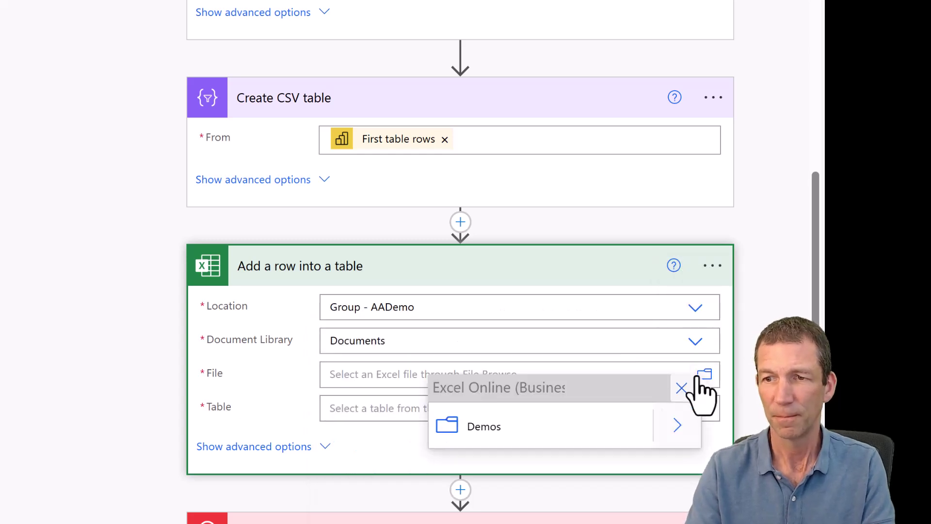
left_click(675, 426)
left_click(673, 427)
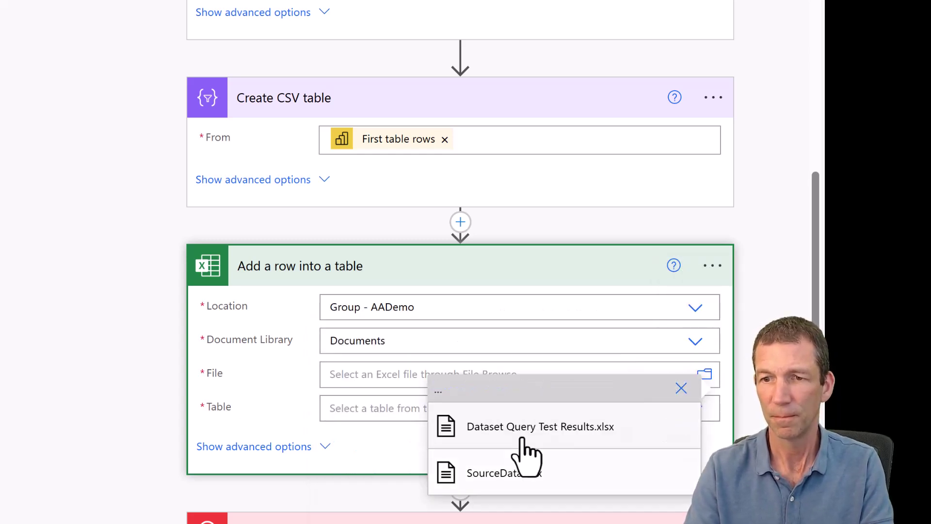
left_click(520, 433)
left_click(522, 434)
left_click(443, 456)
Step: Fill Date Time updated with a formatDateTime expression, trimming off the pasted concat prefix
scroll(427, 412, "down", 2)
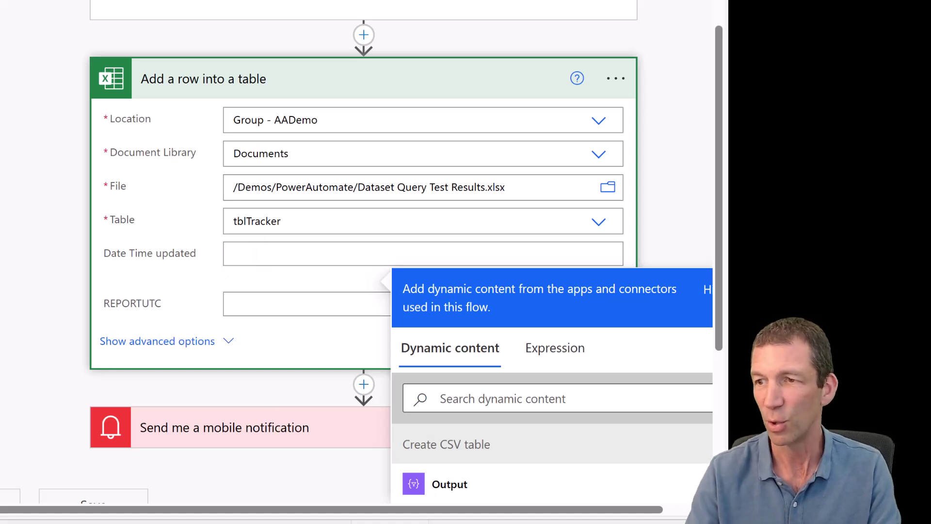
type("concat('Dataset Export ', formatDateTime(utcNow(), 'yyyyMMdd'), '.csv')")
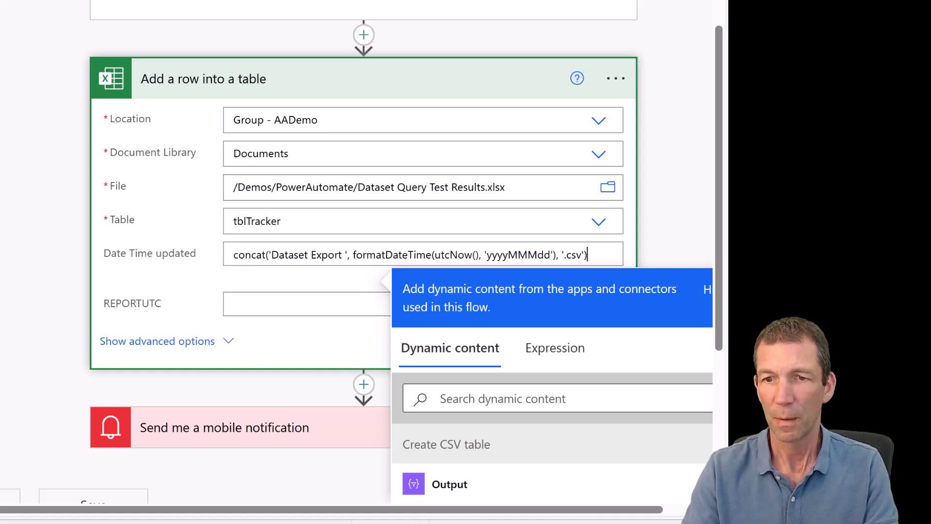
left_click_drag(348, 255, 212, 283)
key("Delete")
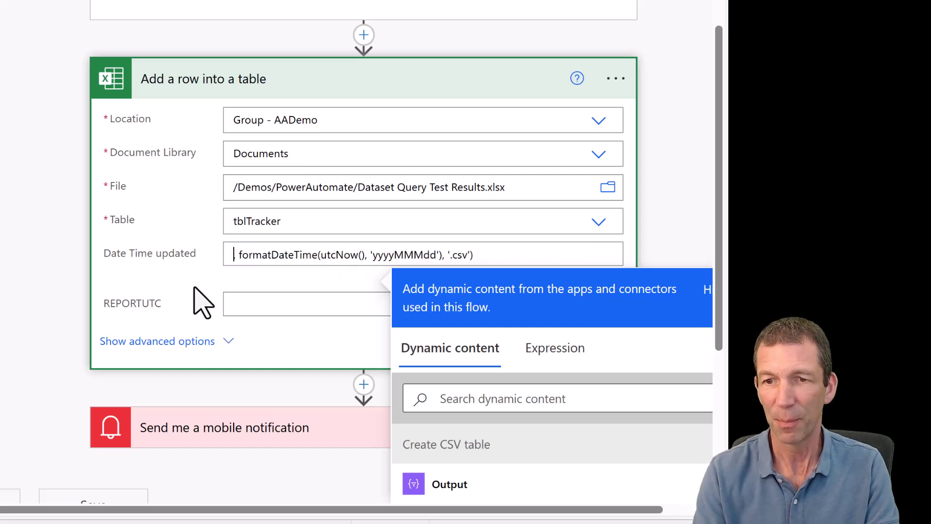
key("Delete")
key("Delete")
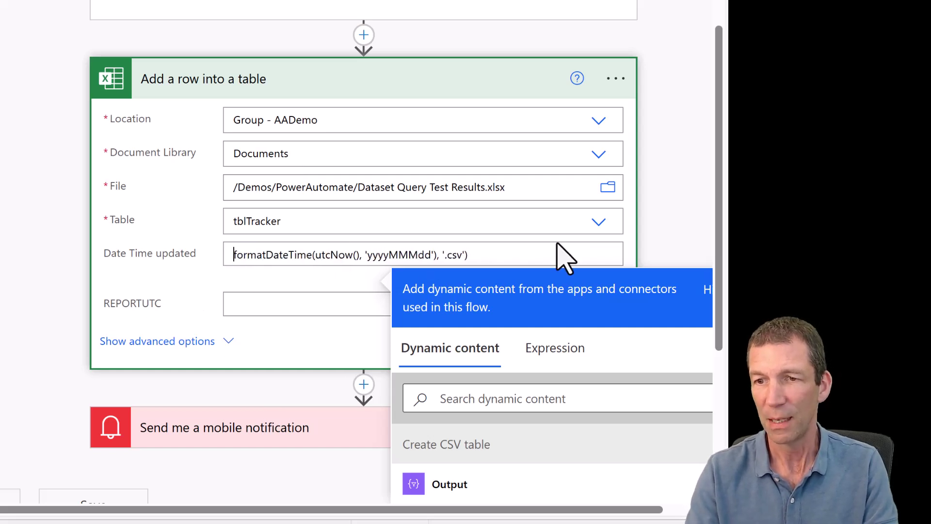
left_click(492, 262)
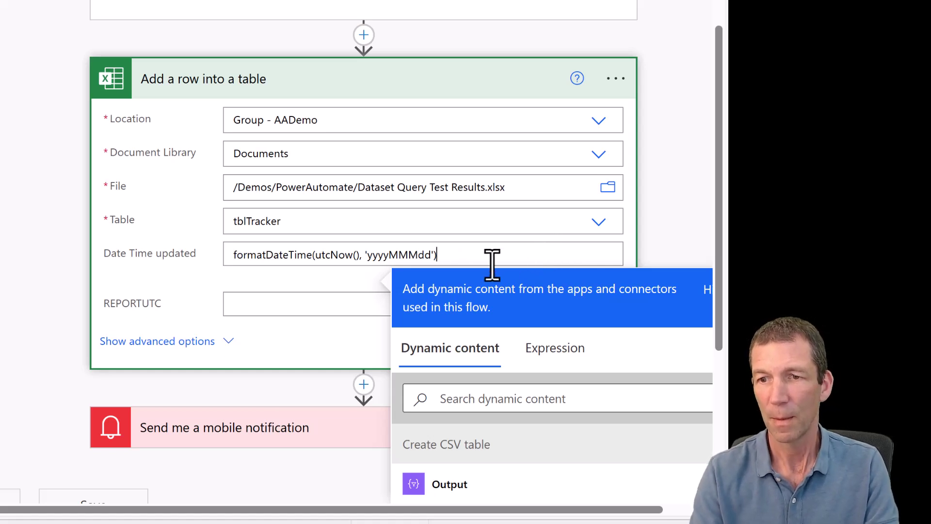
left_click_drag(474, 252, 176, 267)
key("ctrl+c")
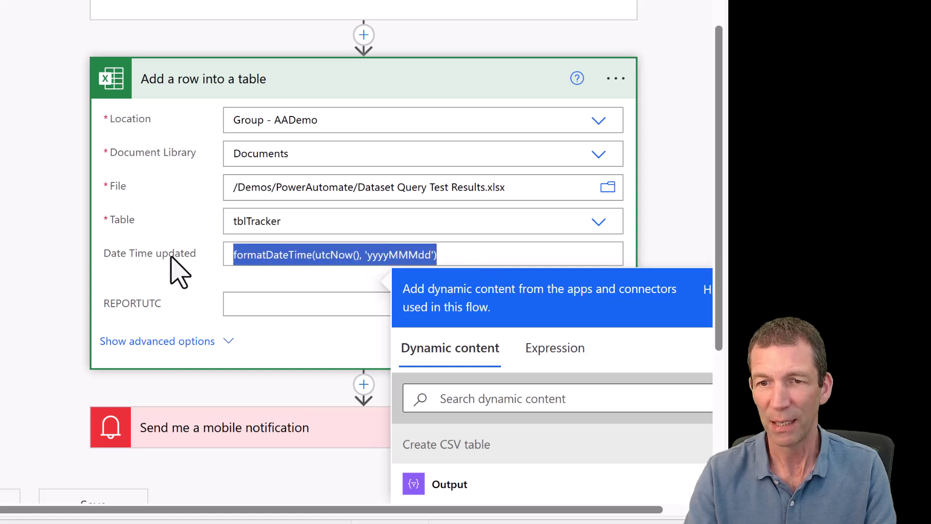
left_click(570, 351)
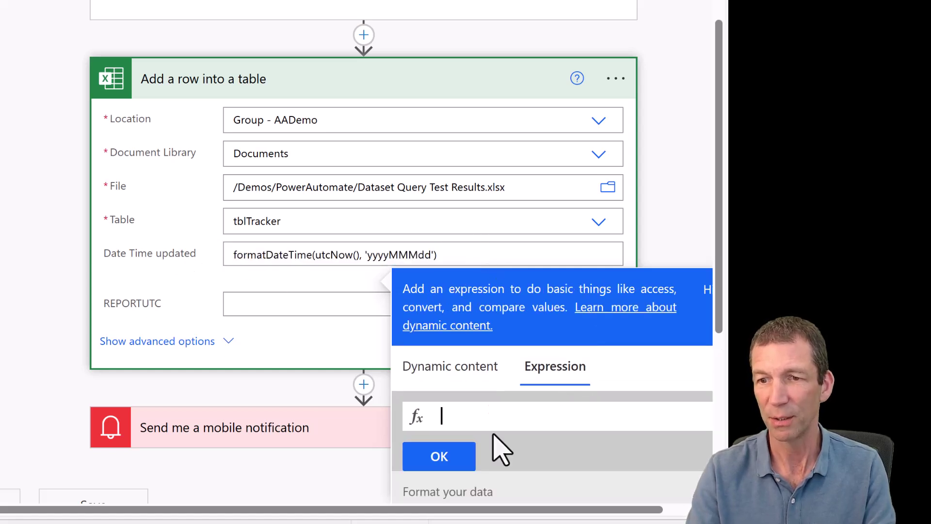
key("ctrl+v")
left_click(451, 460)
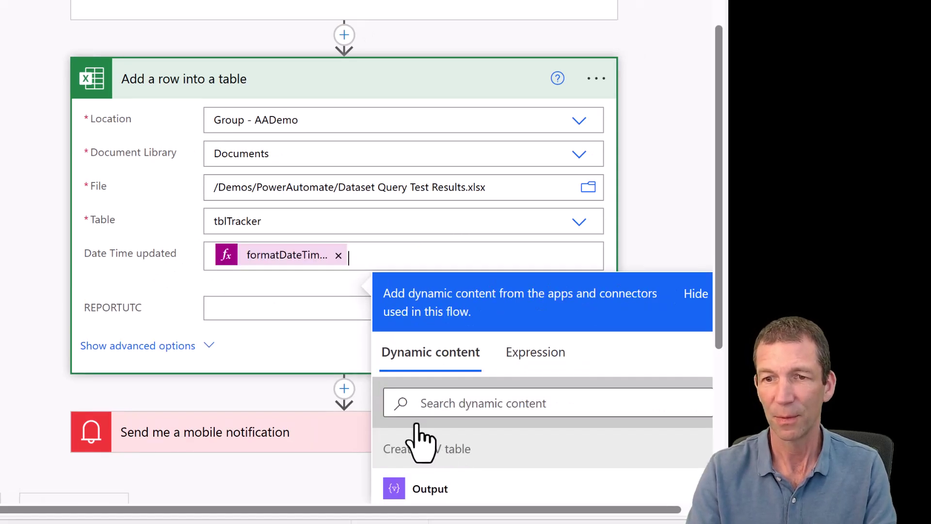
Step: Map REPORTUTC to the Create CSV table Output and save the flow
triple_click(277, 311)
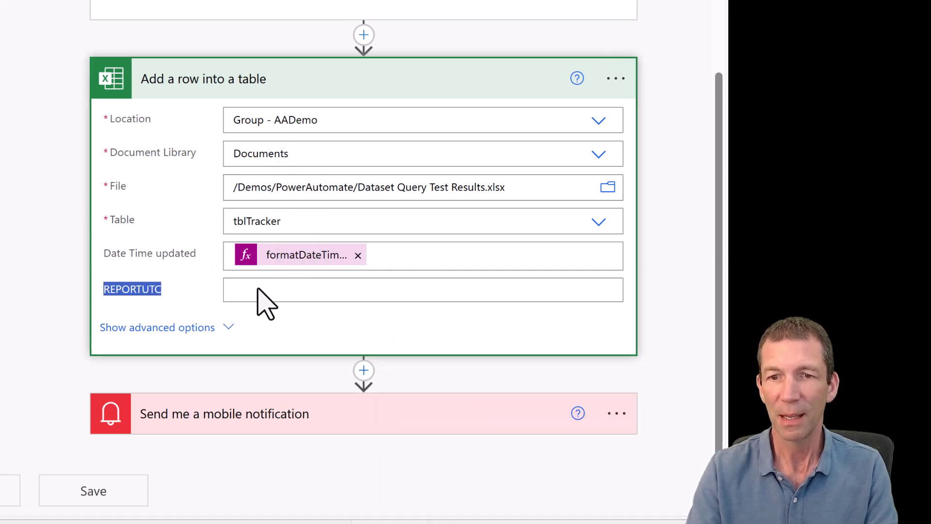
left_click(292, 289)
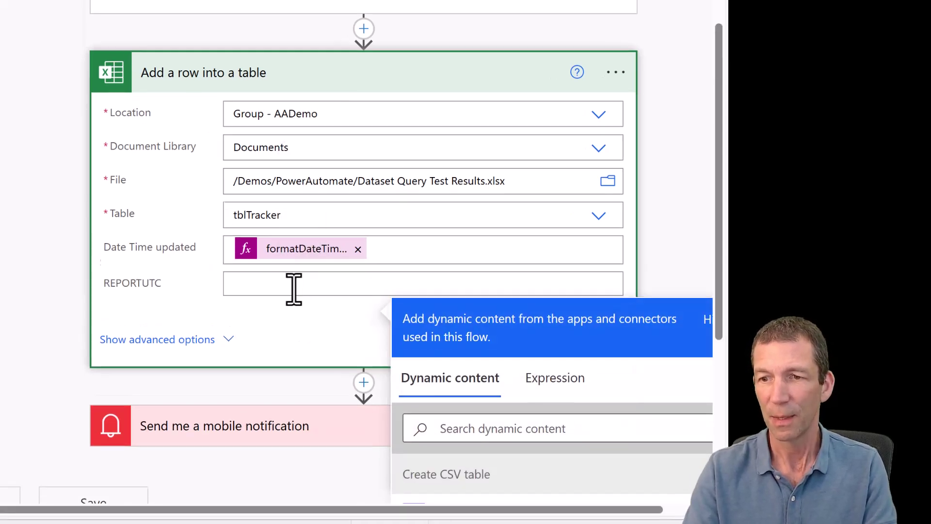
scroll(307, 308, "down", 5)
scroll(409, 366, "up", 2)
left_click(431, 373)
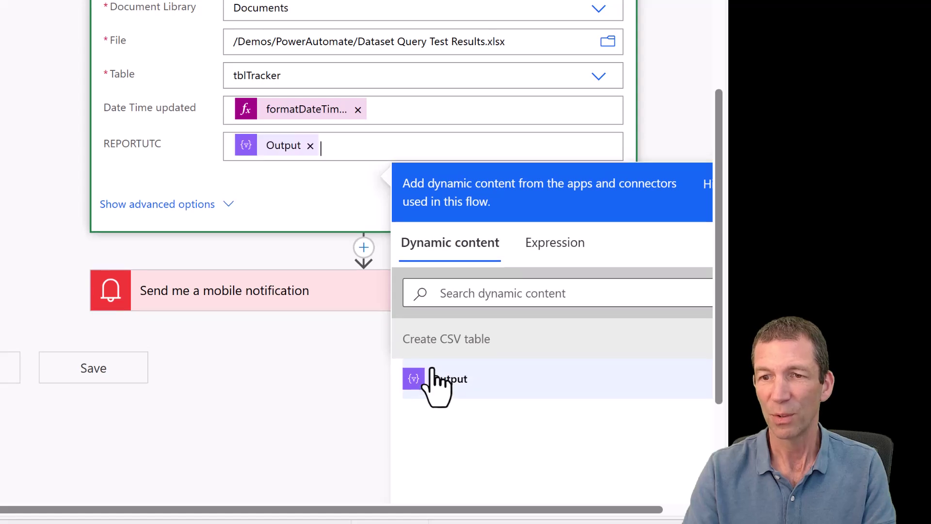
left_click(324, 191)
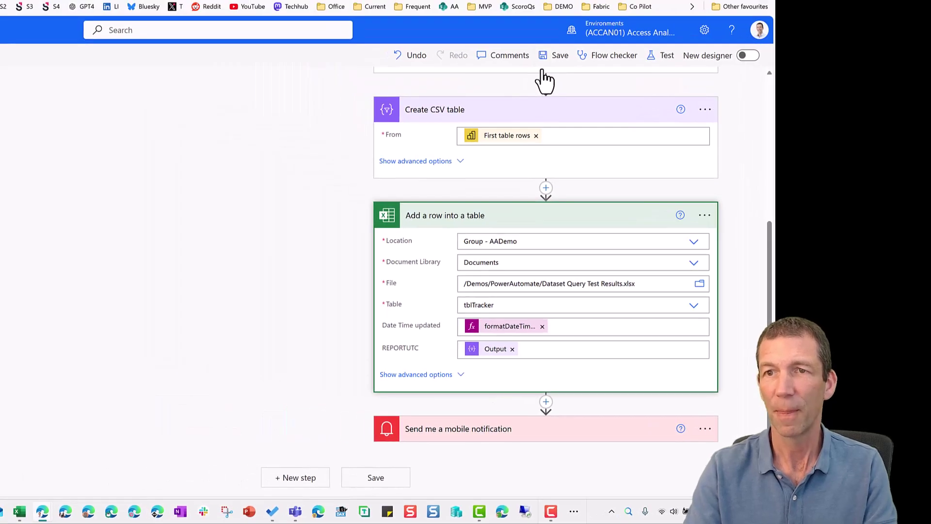
left_click(545, 57)
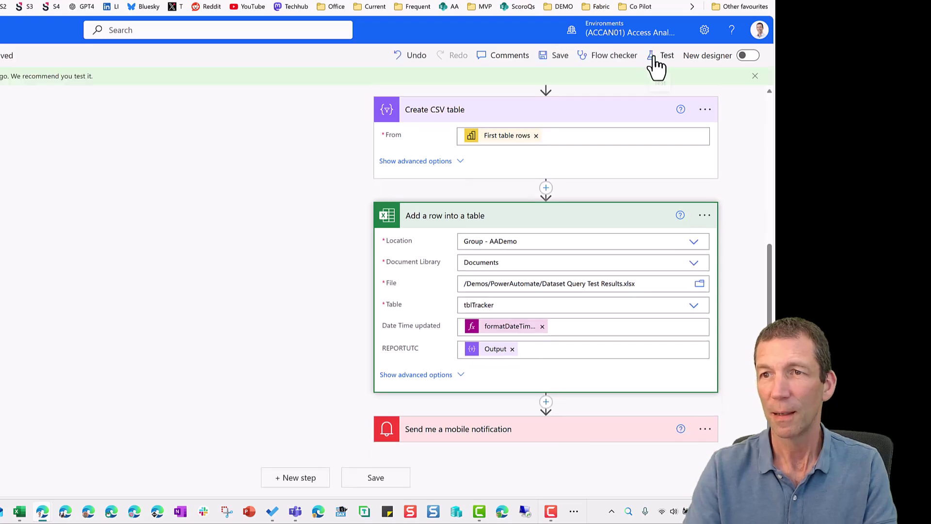
Step: Run a manual test of the flow and view its successful run results
left_click(655, 58)
left_click(582, 473)
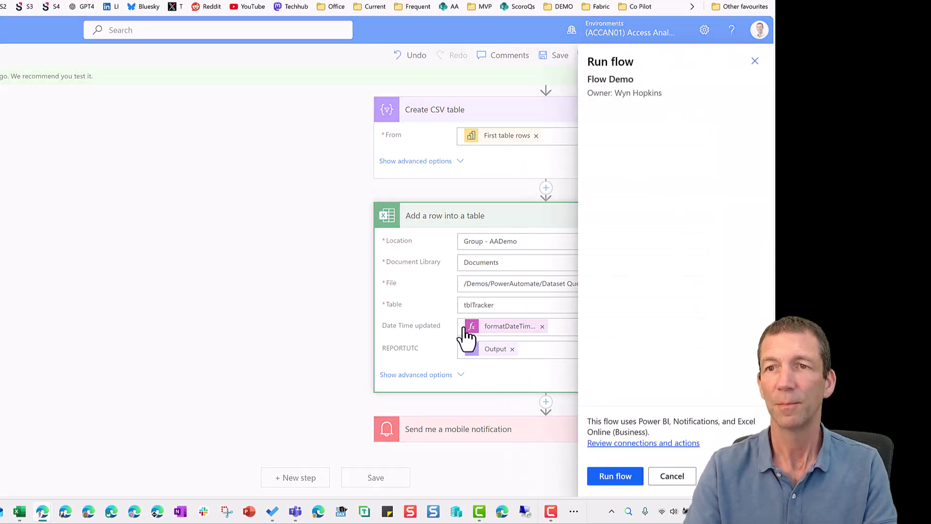
left_click(617, 479)
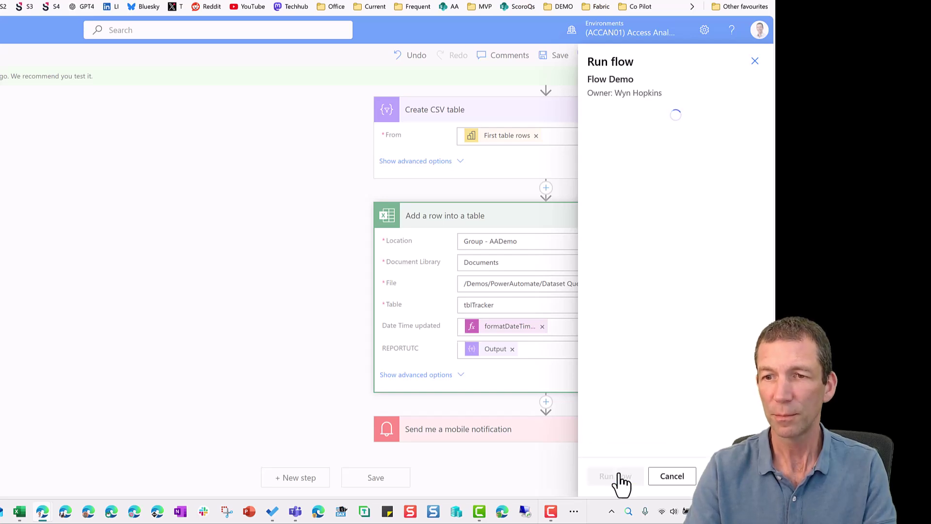
left_click(610, 477)
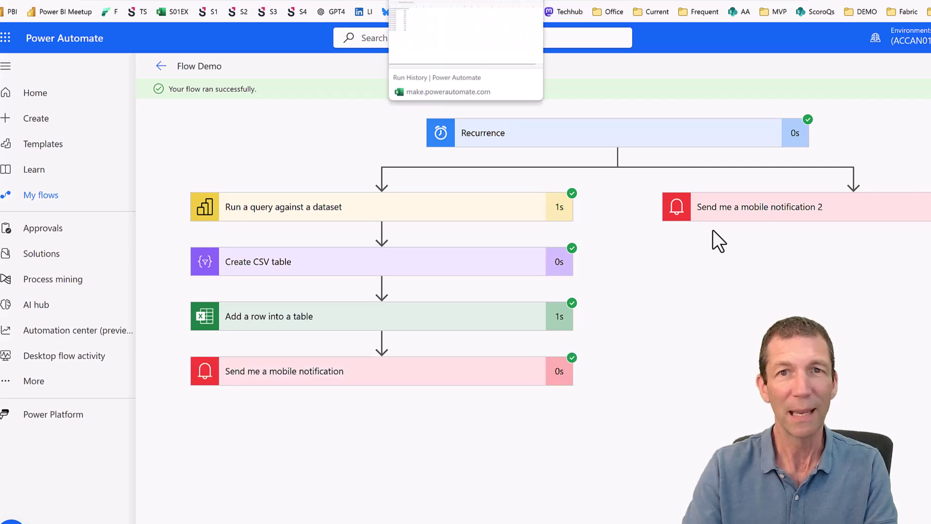
left_click(650, 1)
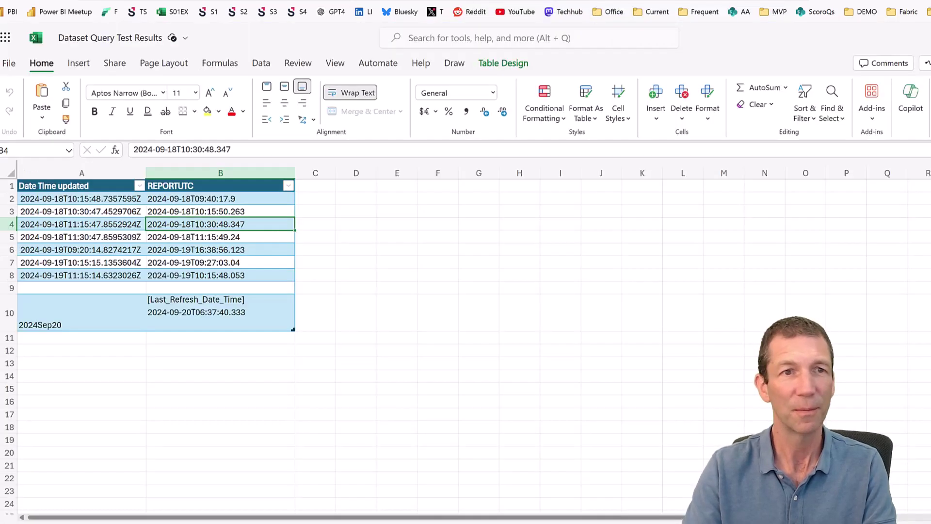
left_click(223, 312)
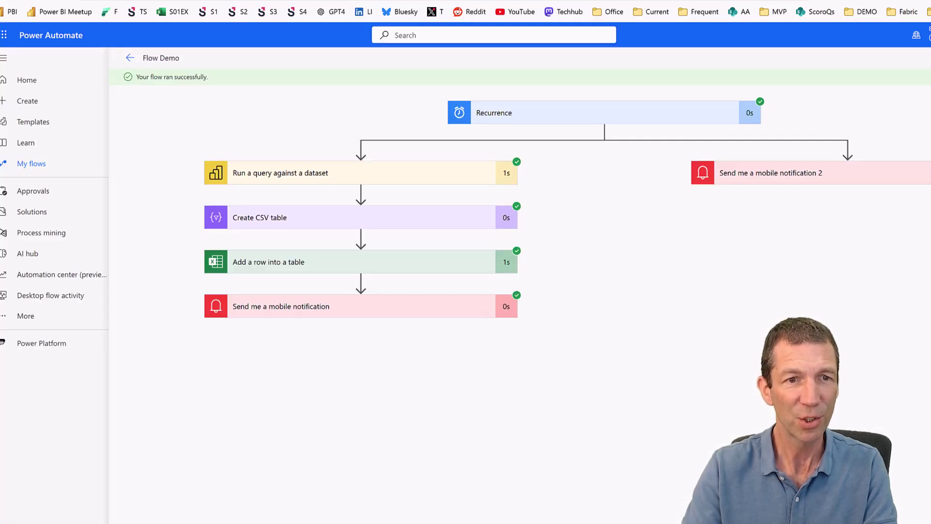
Step: Add a Compose data operation after Create CSV table, found by searching 'co'
left_click(353, 222)
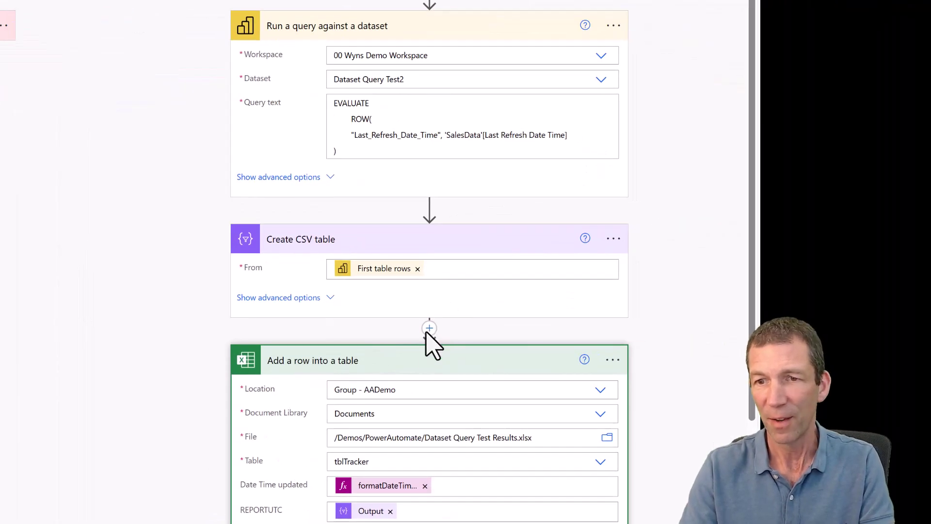
left_click(428, 331)
scroll(424, 330, "down", 3)
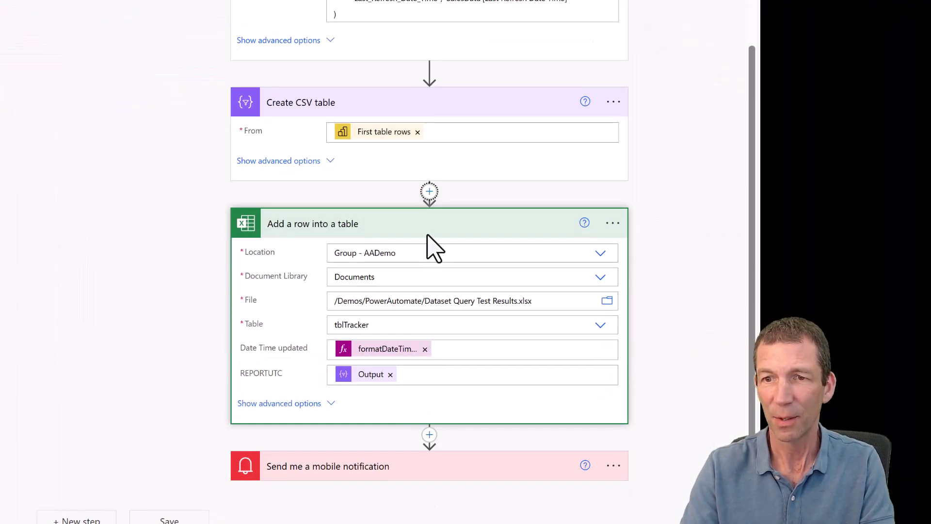
left_click(429, 192)
left_click(421, 212)
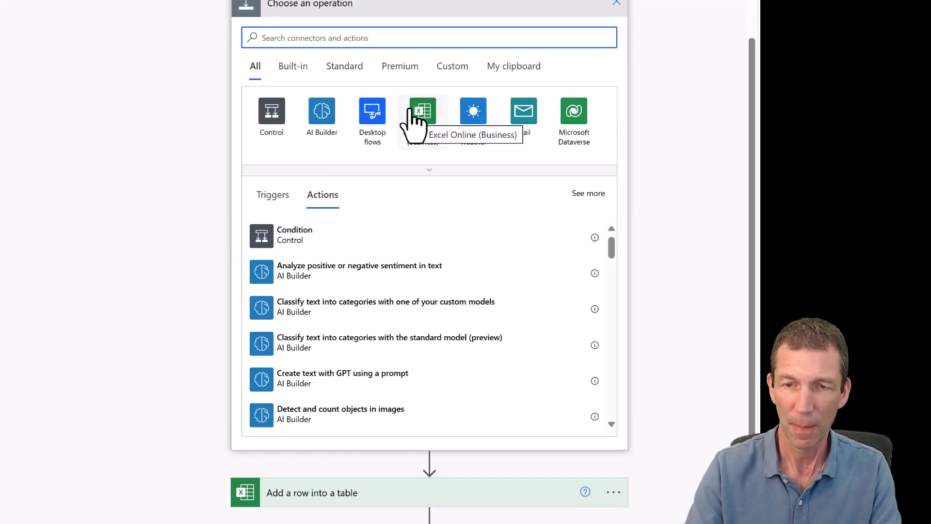
type("compose")
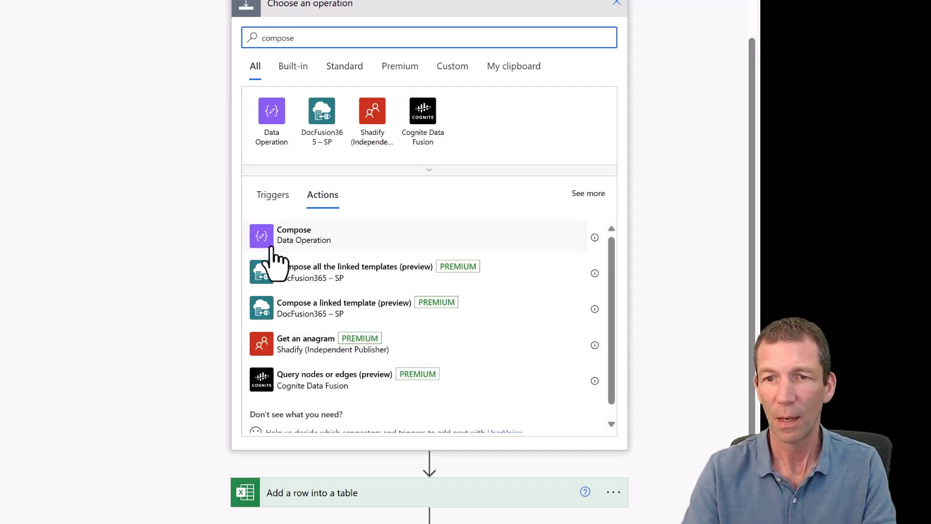
left_click(270, 243)
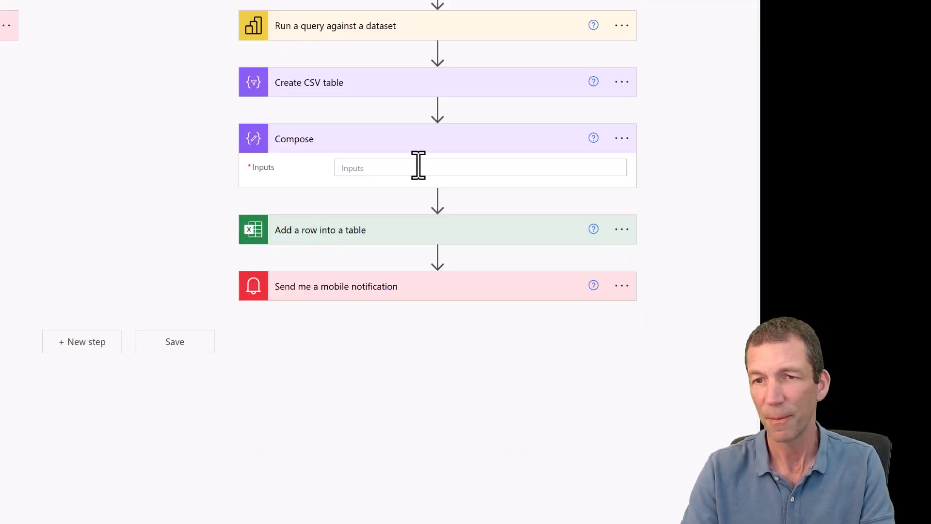
Step: Set Compose Inputs to first(skip(split(string(outputs('CreateCSVTable')),'\r\n'),1))
left_click(626, 249)
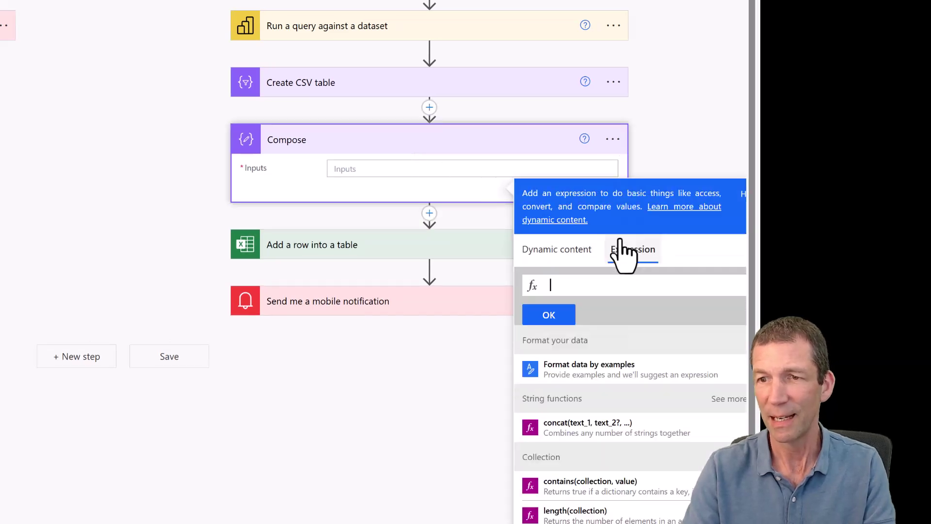
type("first(skip(split(string(outputs('CreateCSVTable')), '\\r\\n'),1))")
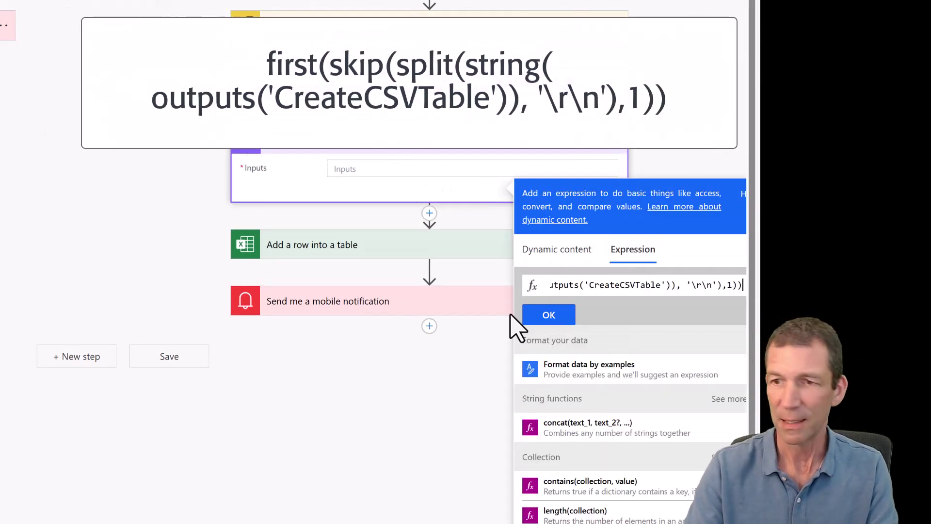
left_click(586, 286)
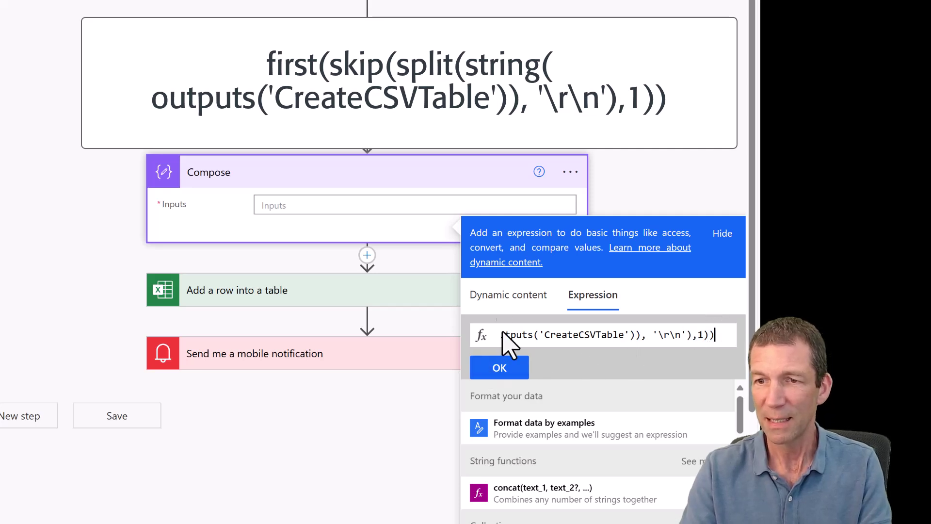
key("ctrl+a")
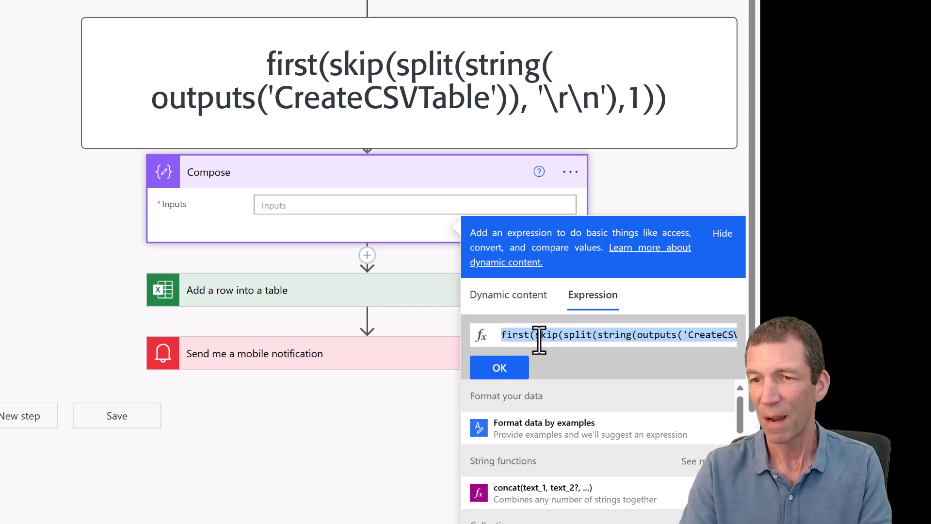
left_click(573, 342)
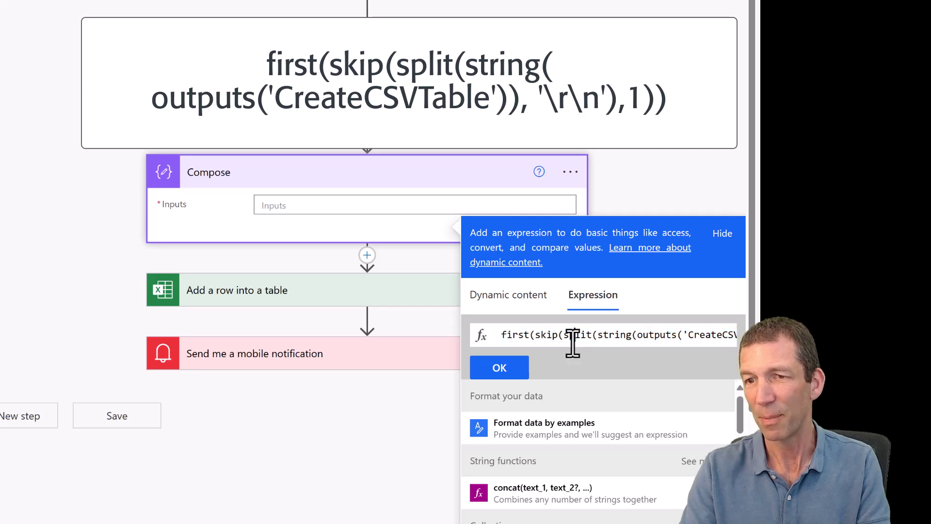
left_click_drag(614, 335, 721, 336)
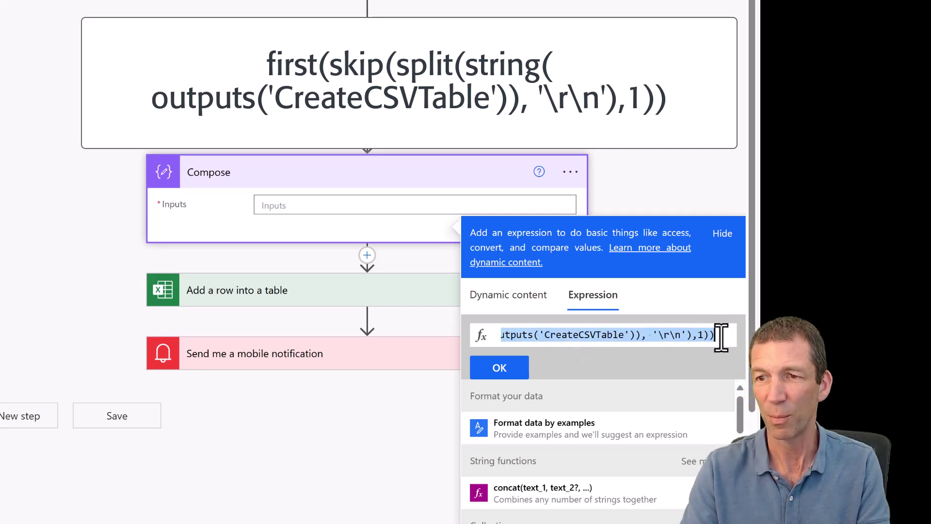
left_click(661, 335)
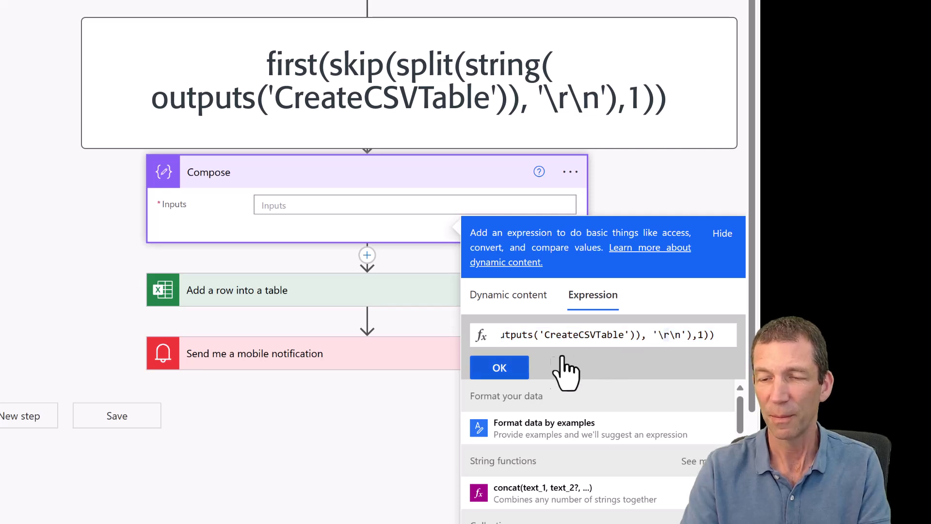
left_click(506, 369)
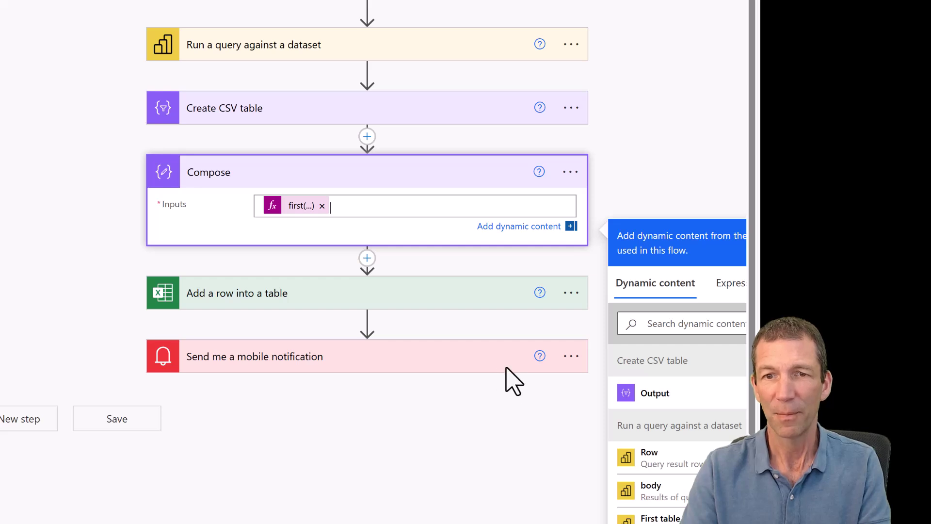
Step: Rename the Compose step to 'Extract Just Date and Time'
left_click(251, 179)
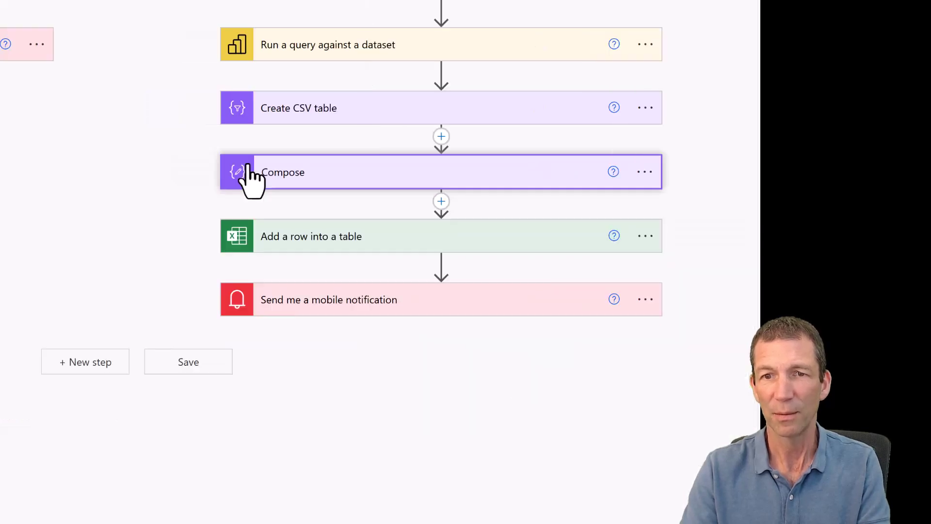
right_click(295, 176)
left_click(638, 172)
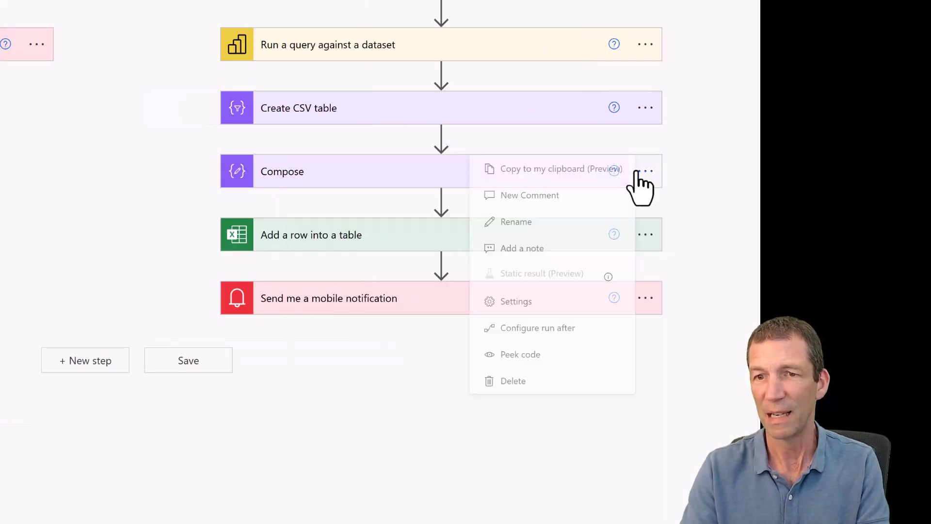
left_click(517, 231)
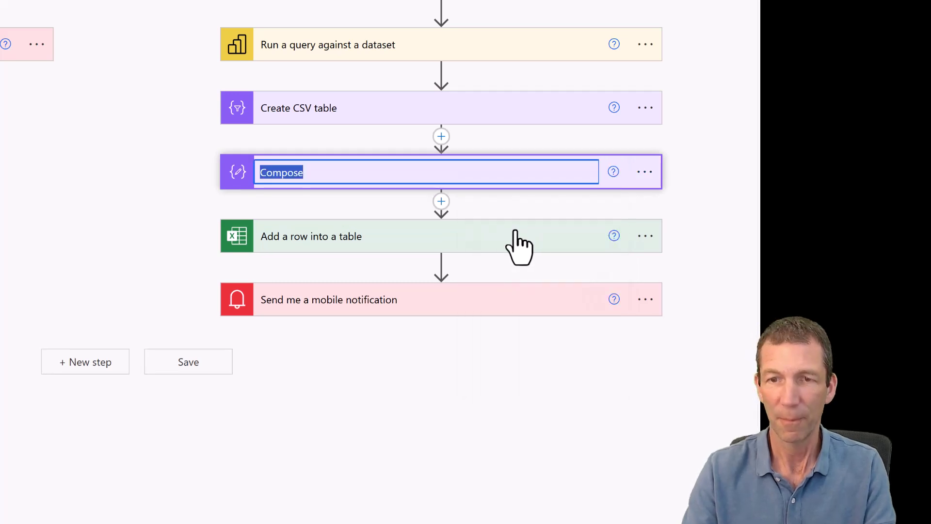
type("Extract Just Date and")
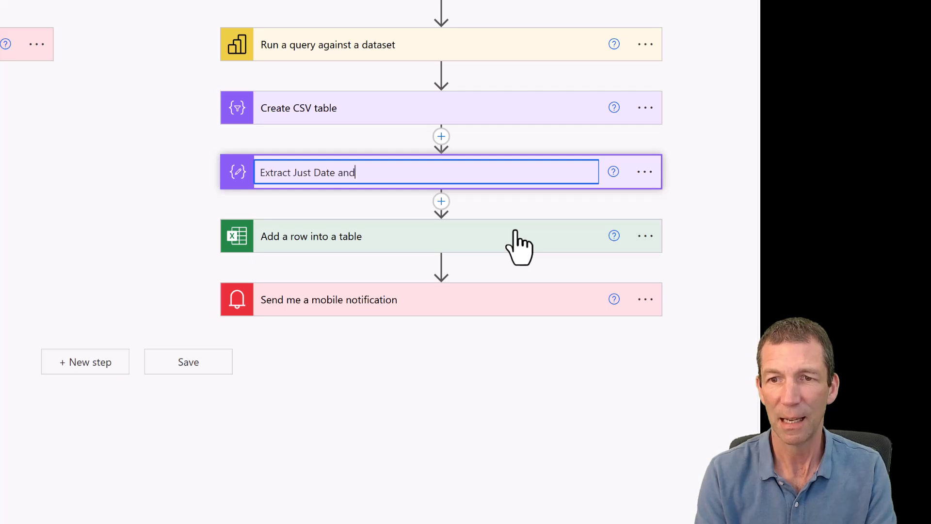
type(" Time")
key("Return")
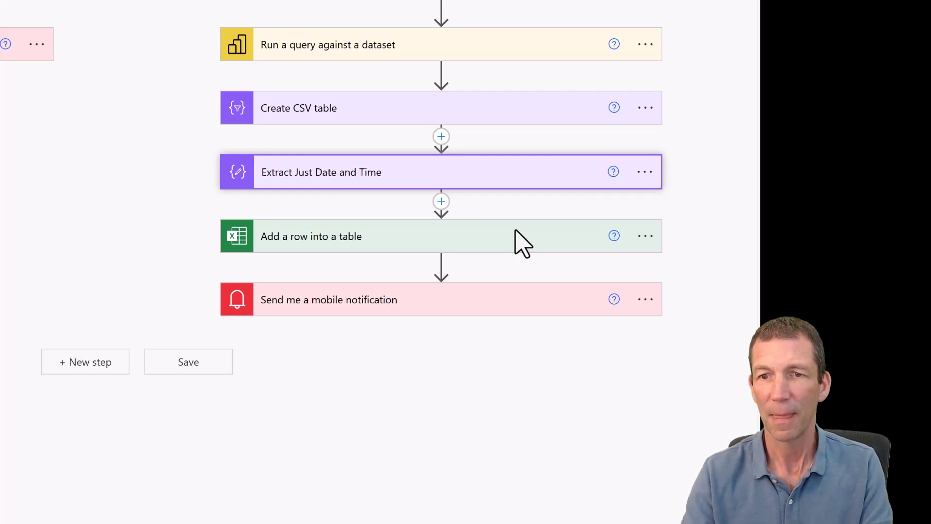
Step: In Add a row into a table, replace REPORTUTC's Output value with the Compose step's Outputs
left_click(329, 252)
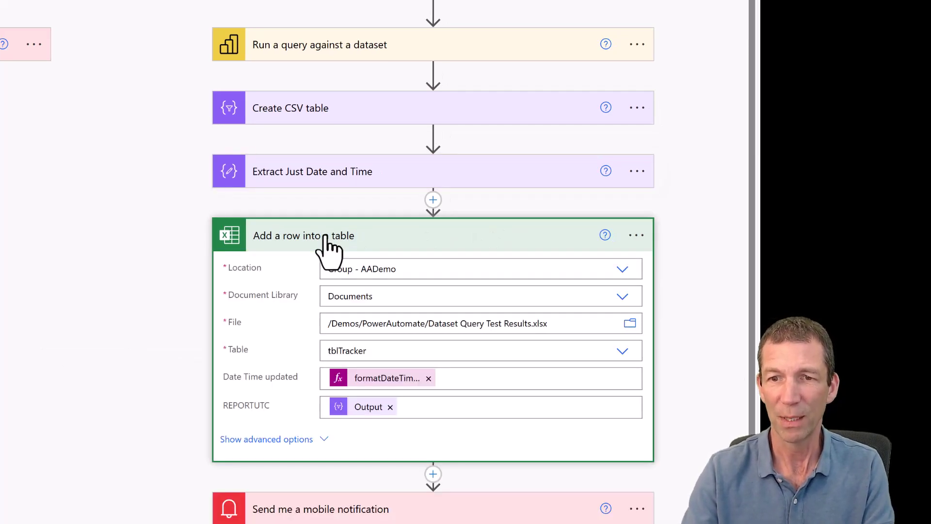
left_click(393, 407)
scroll(428, 424, "down", 3)
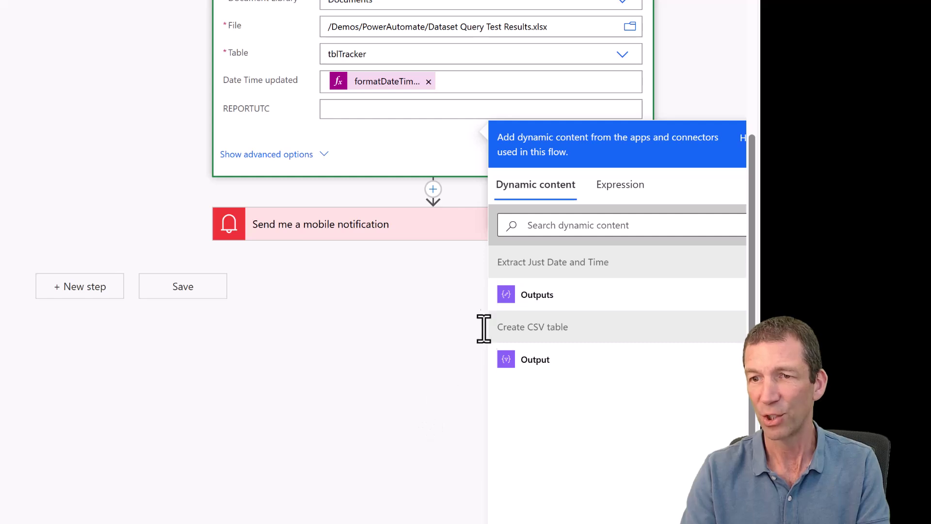
left_click(506, 297)
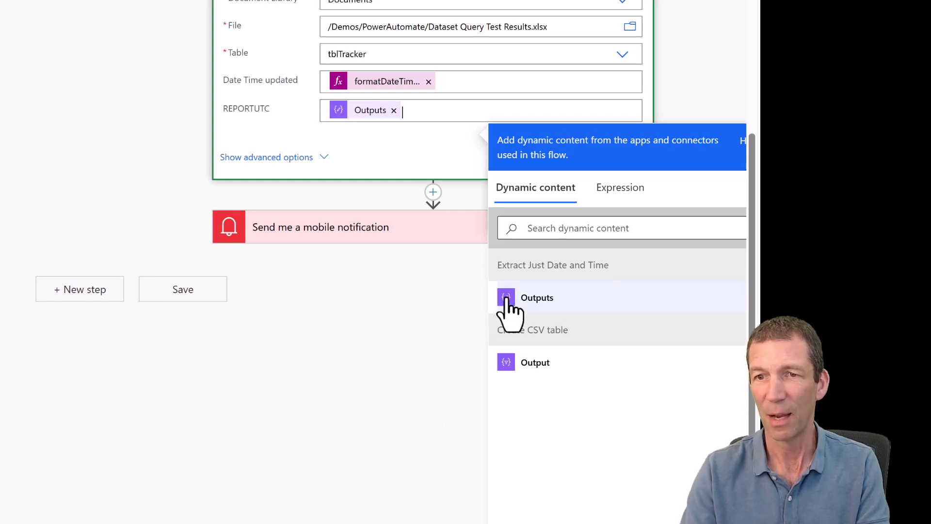
left_click(339, 300)
scroll(244, 436, "up", 5)
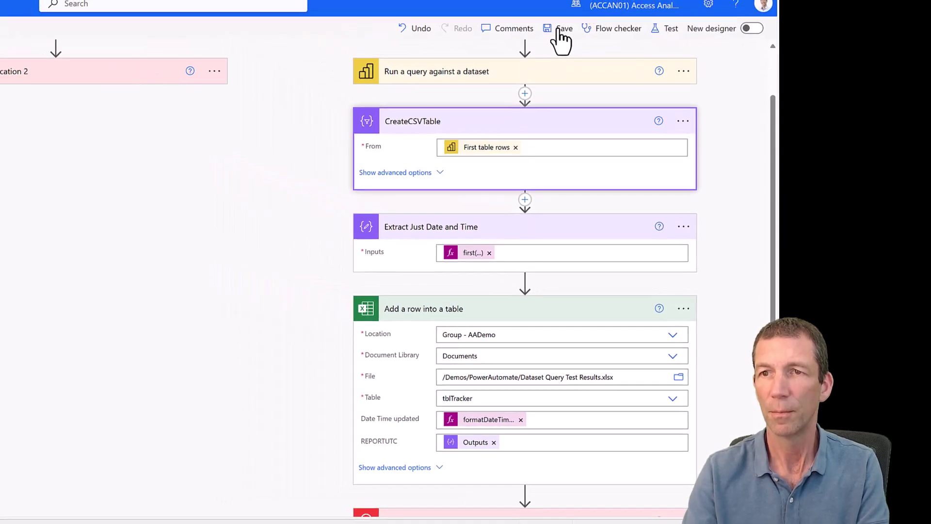
Step: Save and manually test the flow, then check row 11's REPORTUTC value 2024-09-20T06:37:40.333
left_click(671, 29)
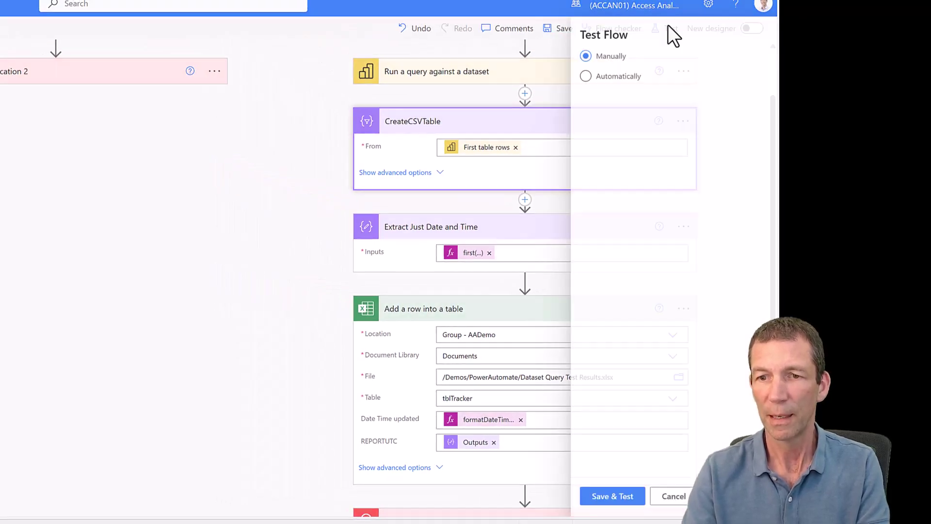
left_click(604, 500)
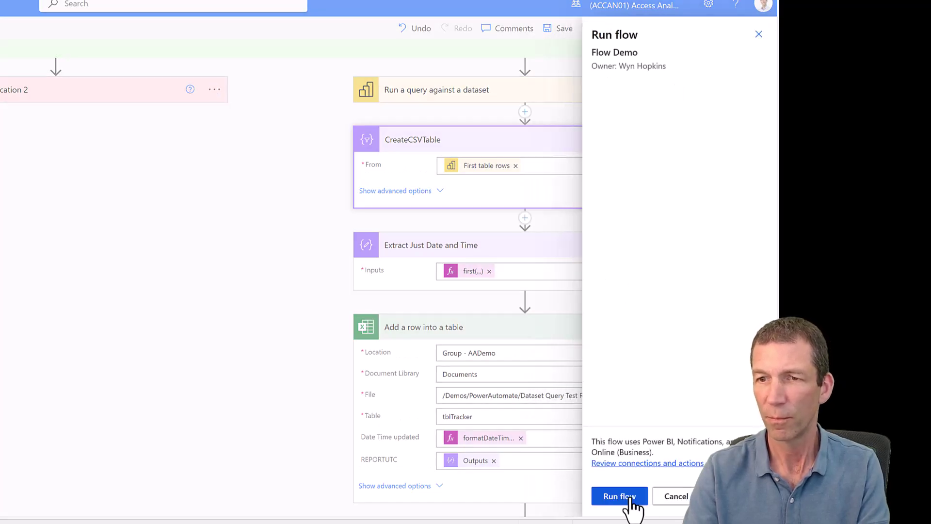
left_click(630, 496)
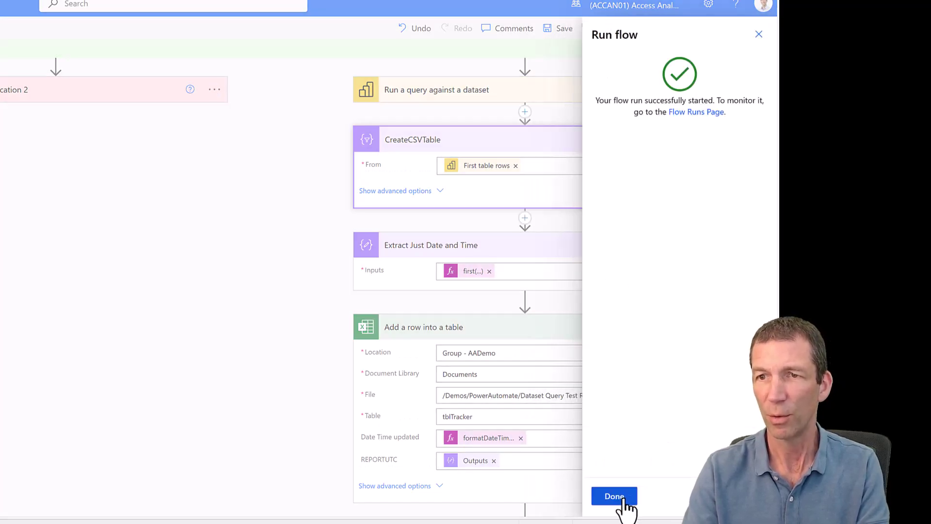
left_click(620, 496)
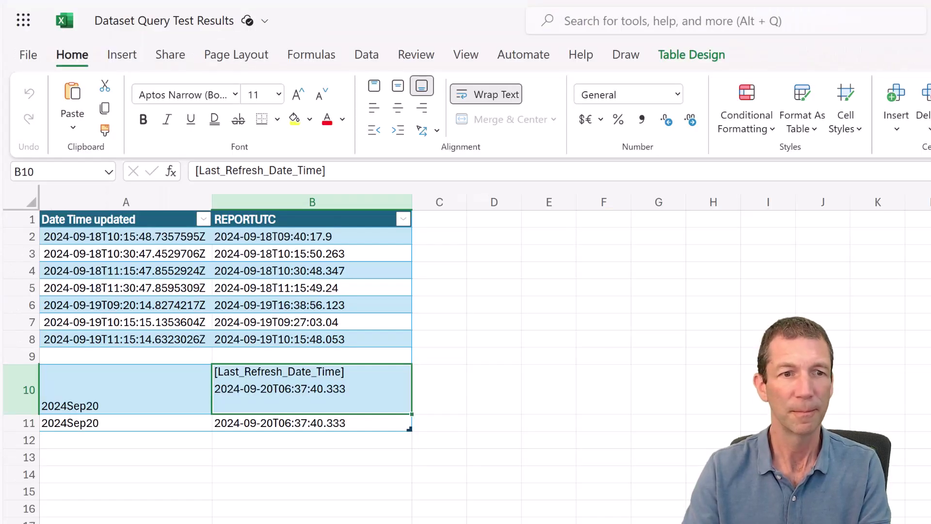
left_click(324, 420)
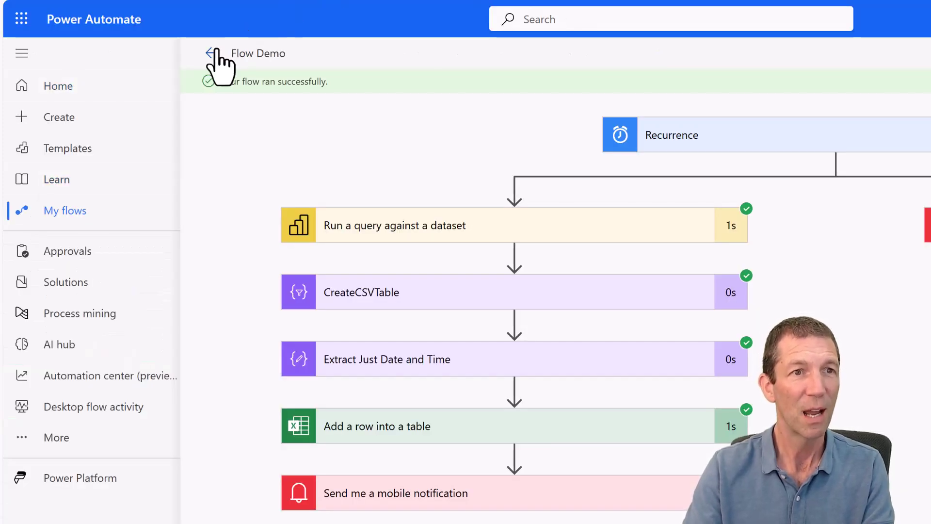
Step: Go back to the Flow Demo details page to view its run history
left_click(212, 53)
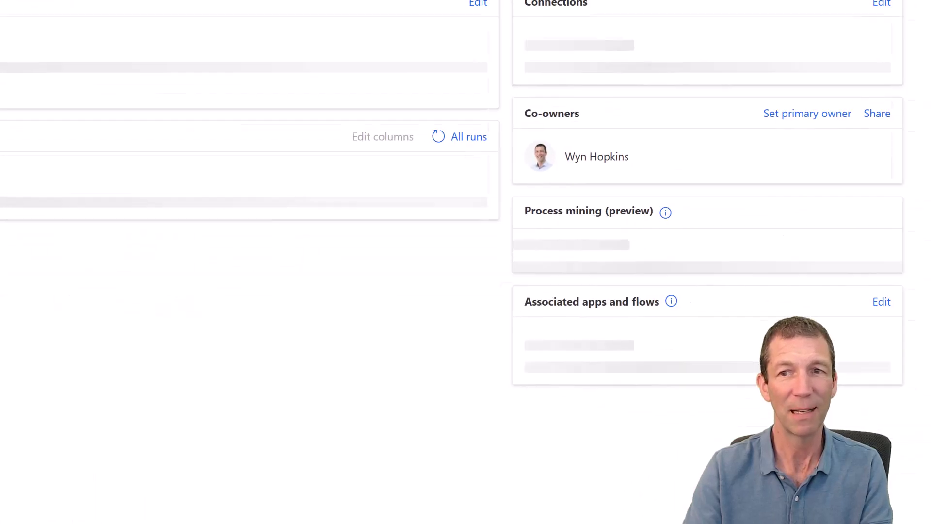